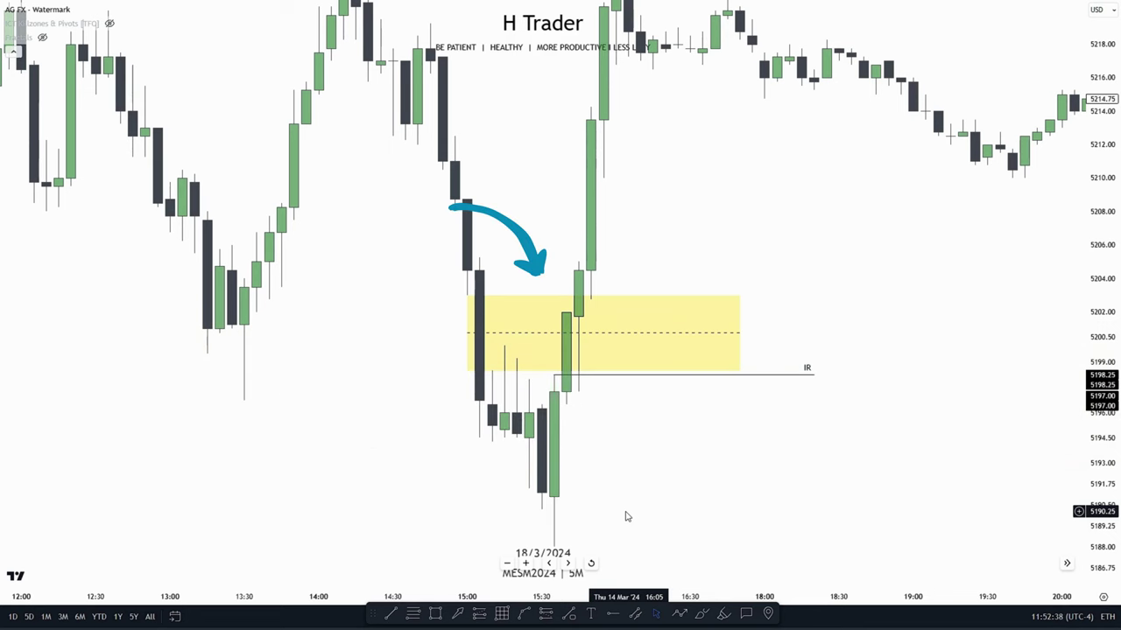
Step: Examine the yellow gap zone left by the 15:00 sell-off on 14 March and the candles that trade back into it
{"action": "left_click_drag", "start_coordinate": [626, 512], "coordinate": [618, 425]}
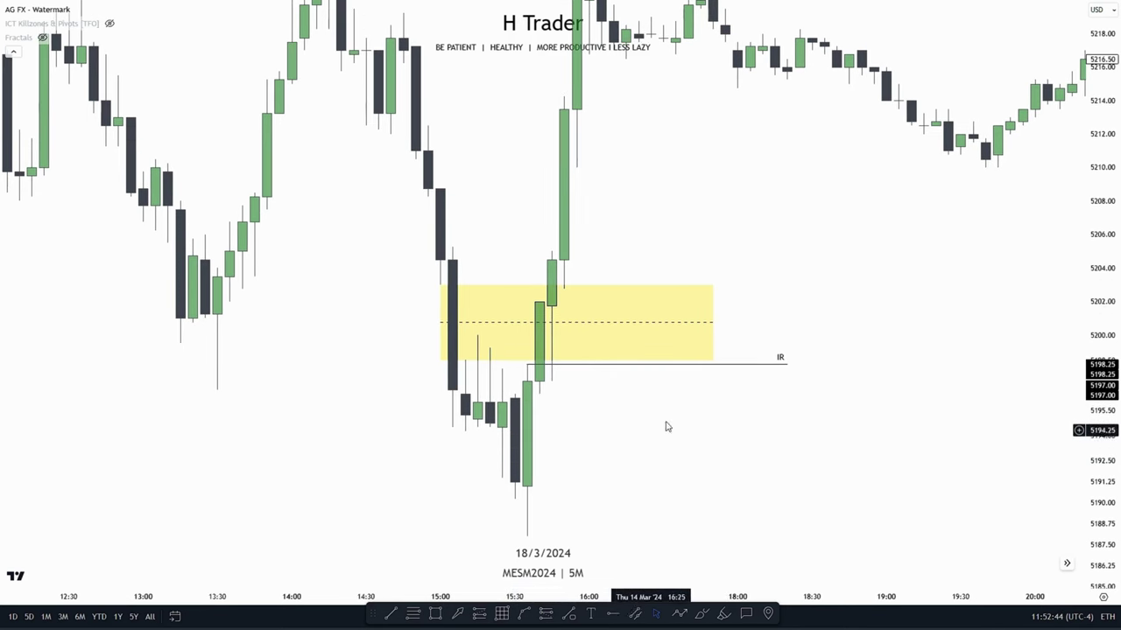
{"action": "left_click_drag", "start_coordinate": [654, 442], "coordinate": [690, 485]}
{"action": "left_click_drag", "start_coordinate": [397, 408], "coordinate": [370, 406]}
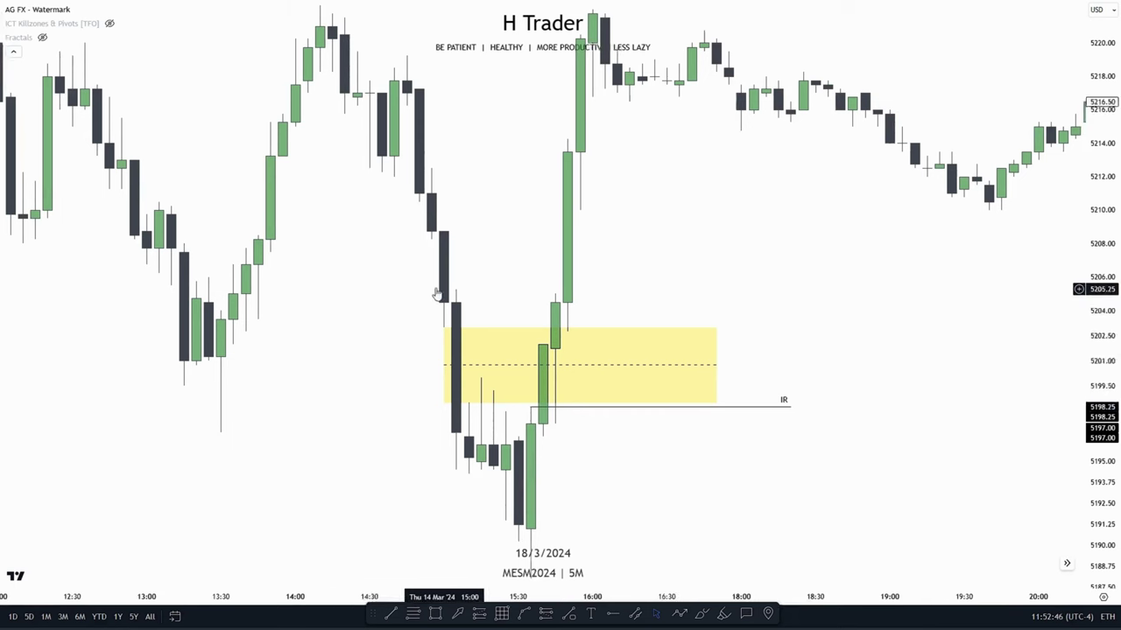
{"action": "left_click_drag", "start_coordinate": [545, 251], "coordinate": [573, 206]}
{"action": "left_click", "coordinate": [472, 294]}
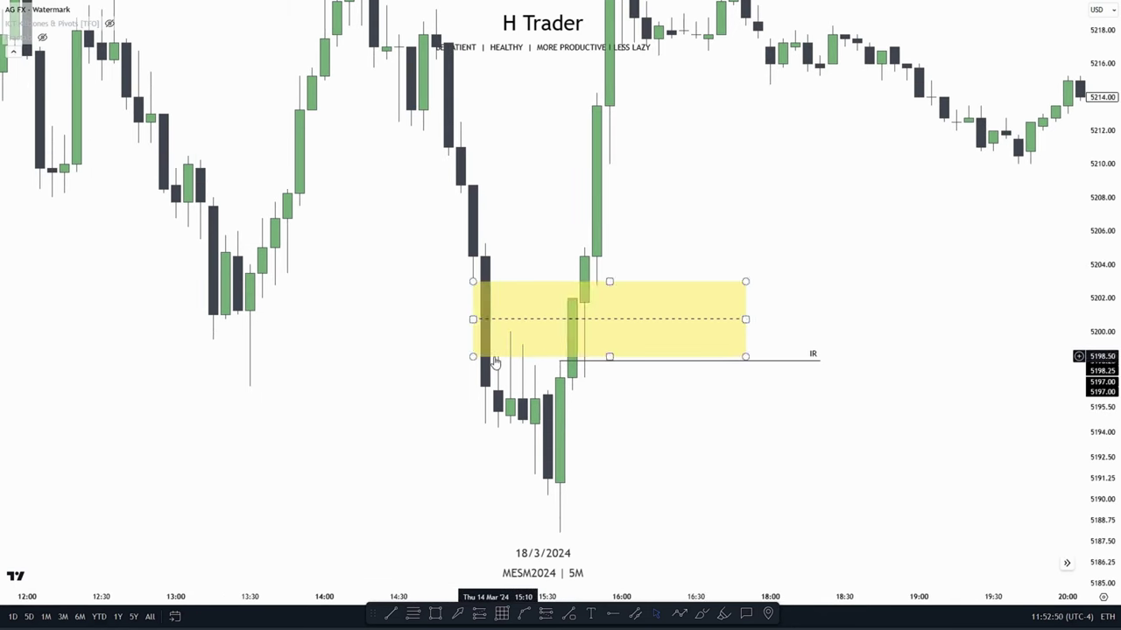
{"action": "left_click", "coordinate": [501, 368]}
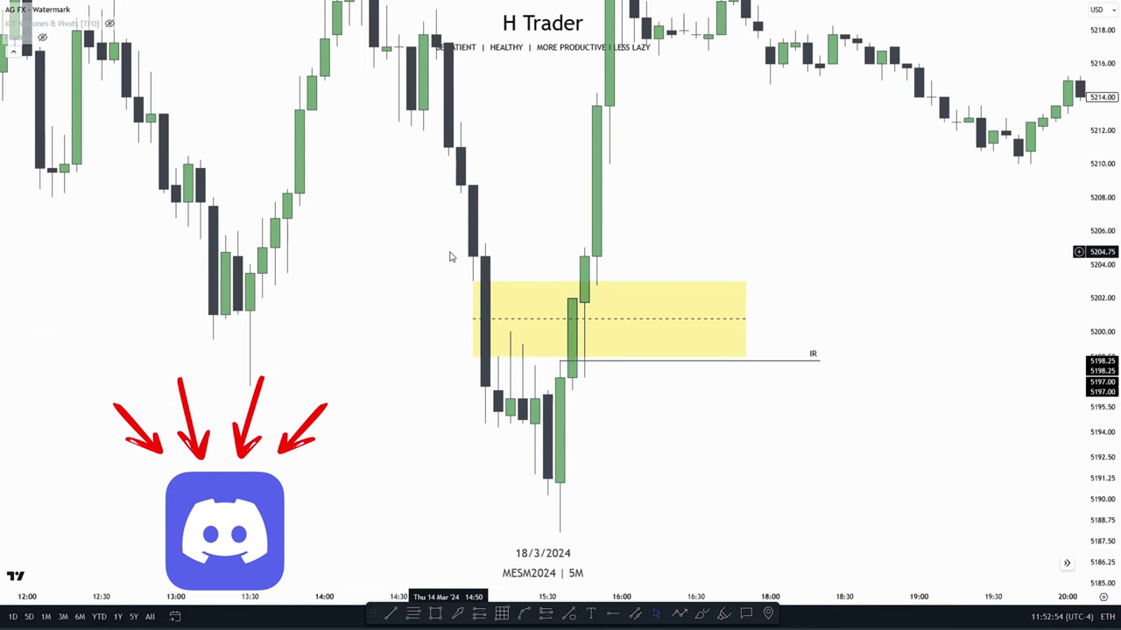
{"action": "left_click_drag", "start_coordinate": [665, 415], "coordinate": [573, 313]}
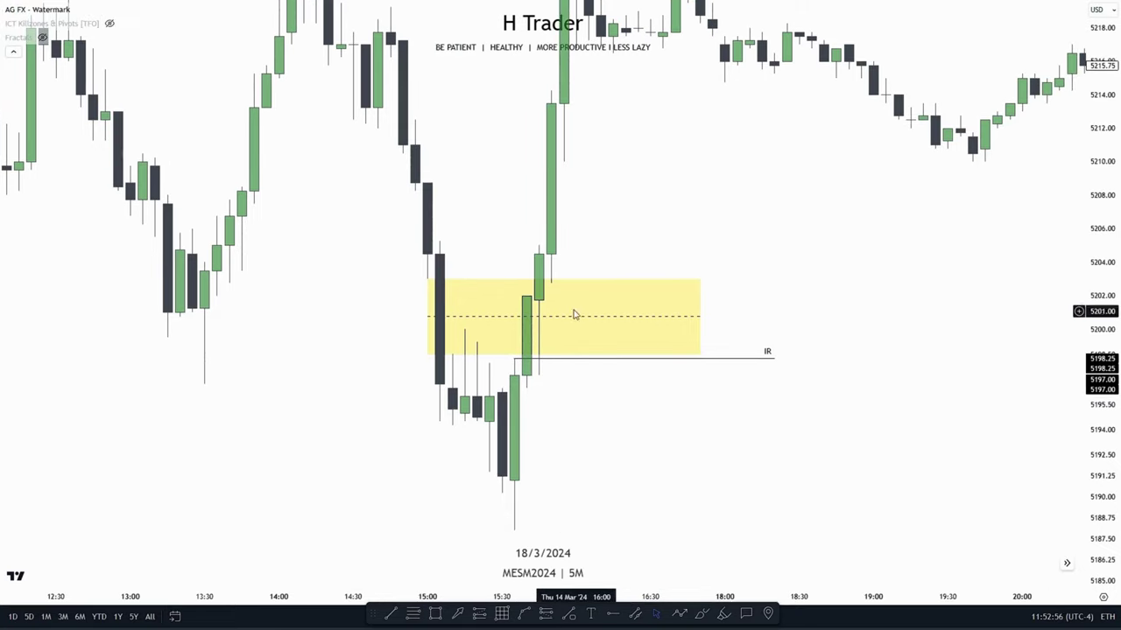
{"action": "left_click_drag", "start_coordinate": [633, 428], "coordinate": [532, 344]}
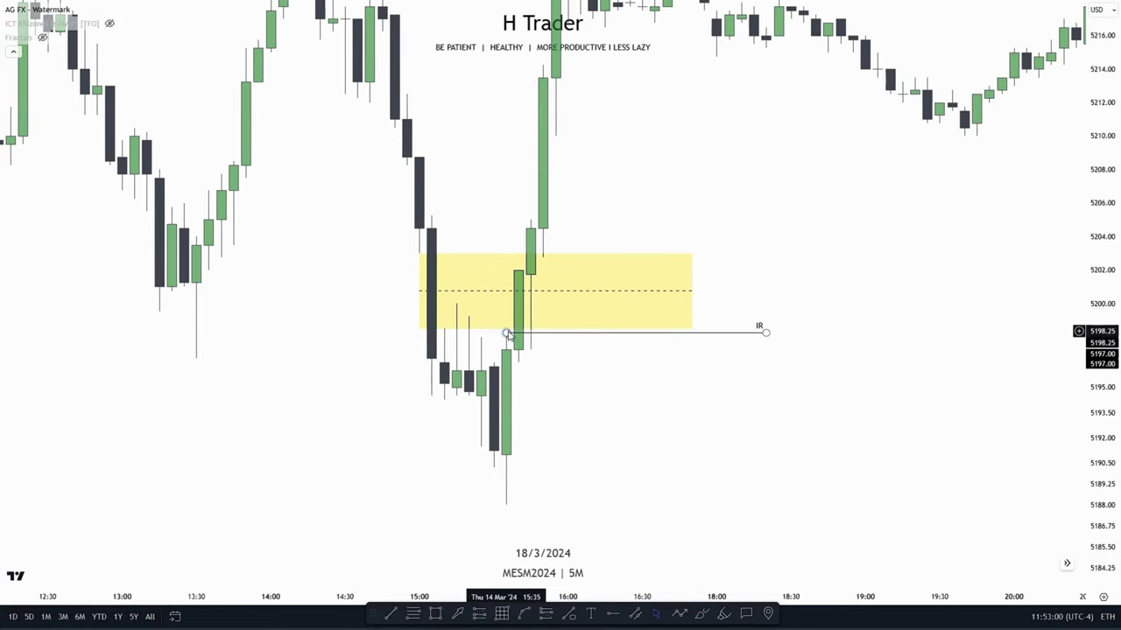
Step: Examine the candles from 15:35 to 15:45 against the IR level and the yellow zone
{"action": "left_click_drag", "start_coordinate": [574, 370], "coordinate": [574, 380]}
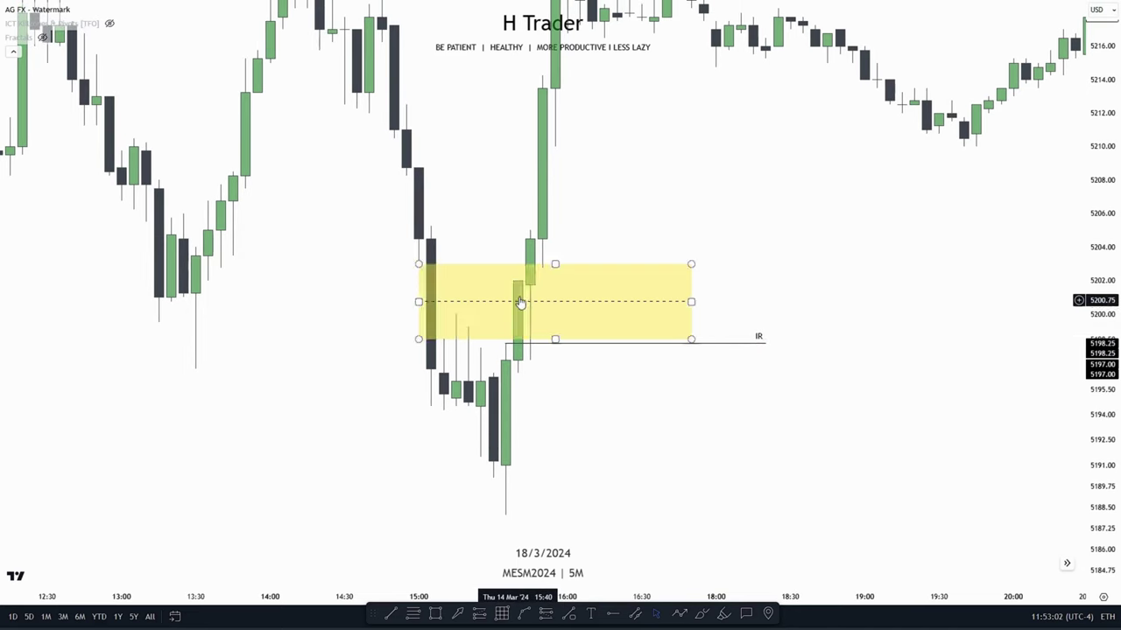
{"action": "left_click", "coordinate": [526, 321]}
{"action": "mouse_move", "coordinate": [589, 422]}
{"action": "left_mouse_down"}
{"action": "mouse_move", "coordinate": [610, 398]}
{"action": "mouse_move", "coordinate": [603, 428]}
{"action": "left_mouse_up"}
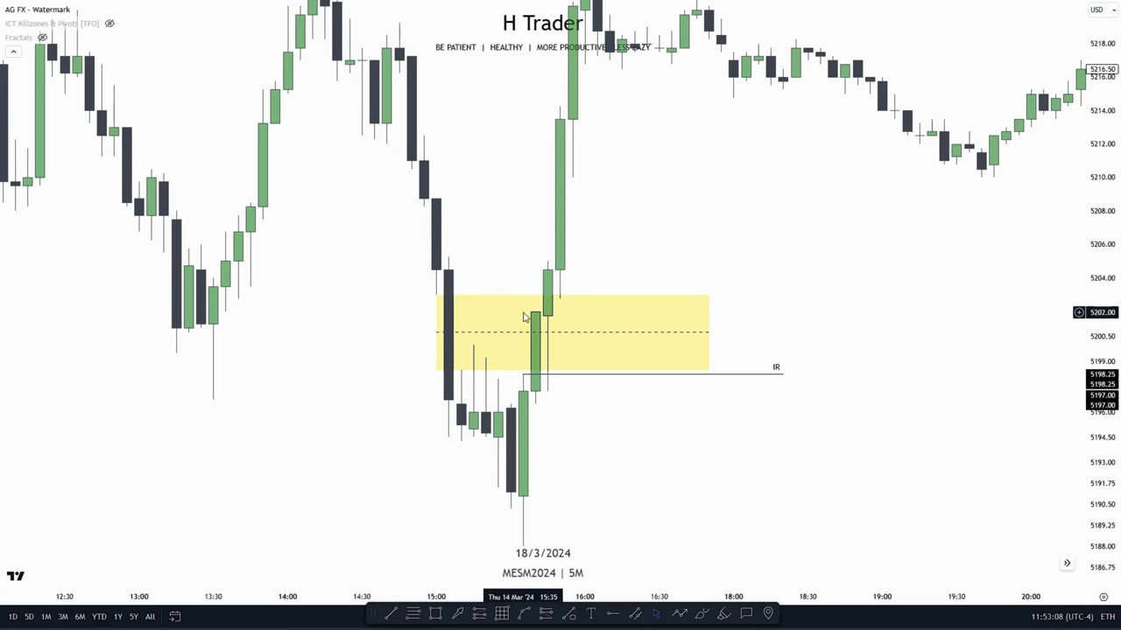
{"action": "left_click_drag", "start_coordinate": [606, 445], "coordinate": [605, 416]}
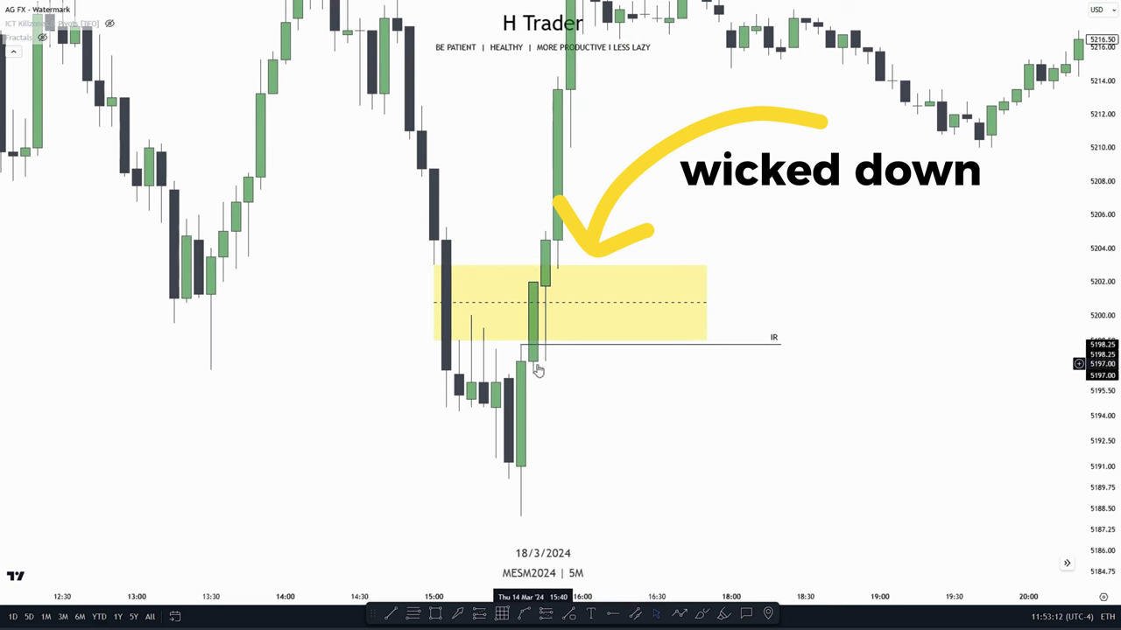
{"action": "left_click", "coordinate": [574, 346]}
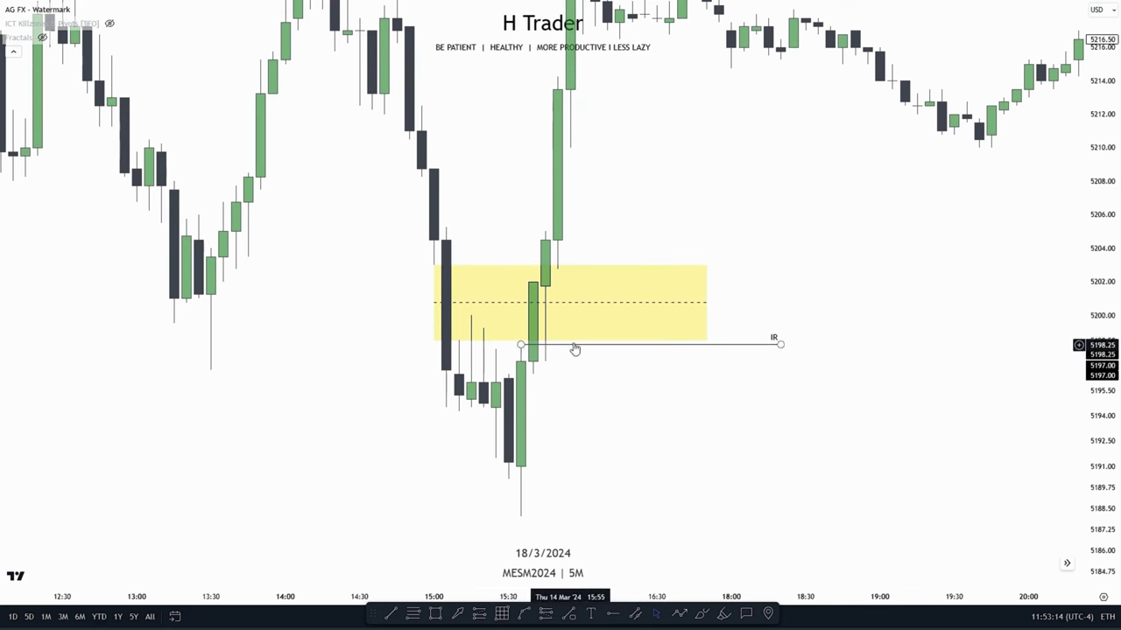
{"action": "left_click", "coordinate": [513, 369]}
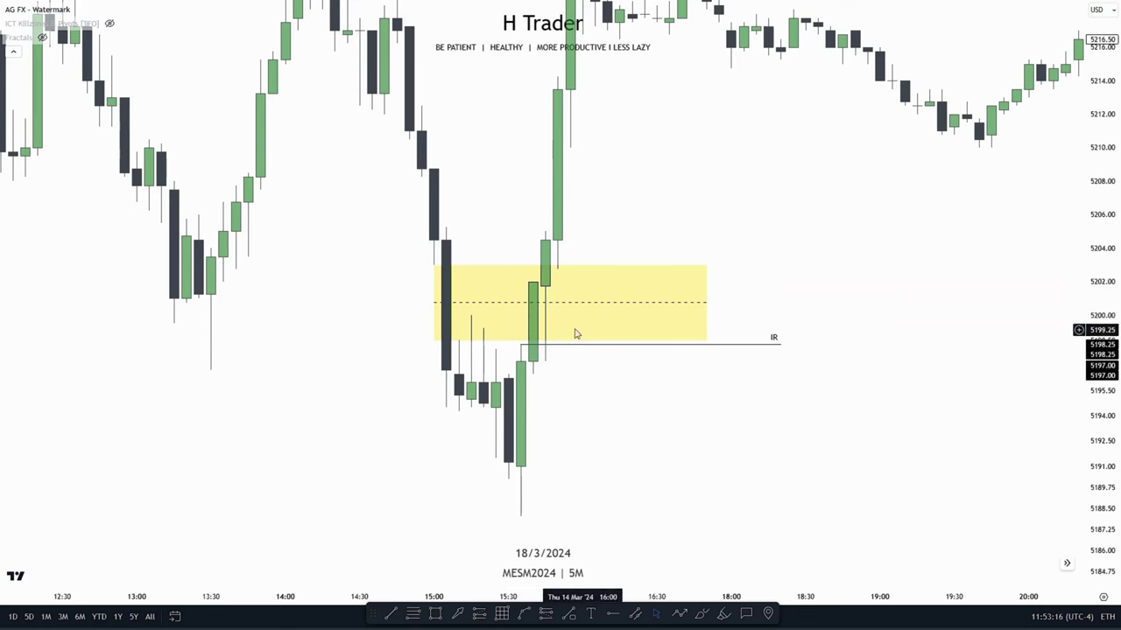
{"action": "left_click_drag", "start_coordinate": [616, 409], "coordinate": [607, 444]}
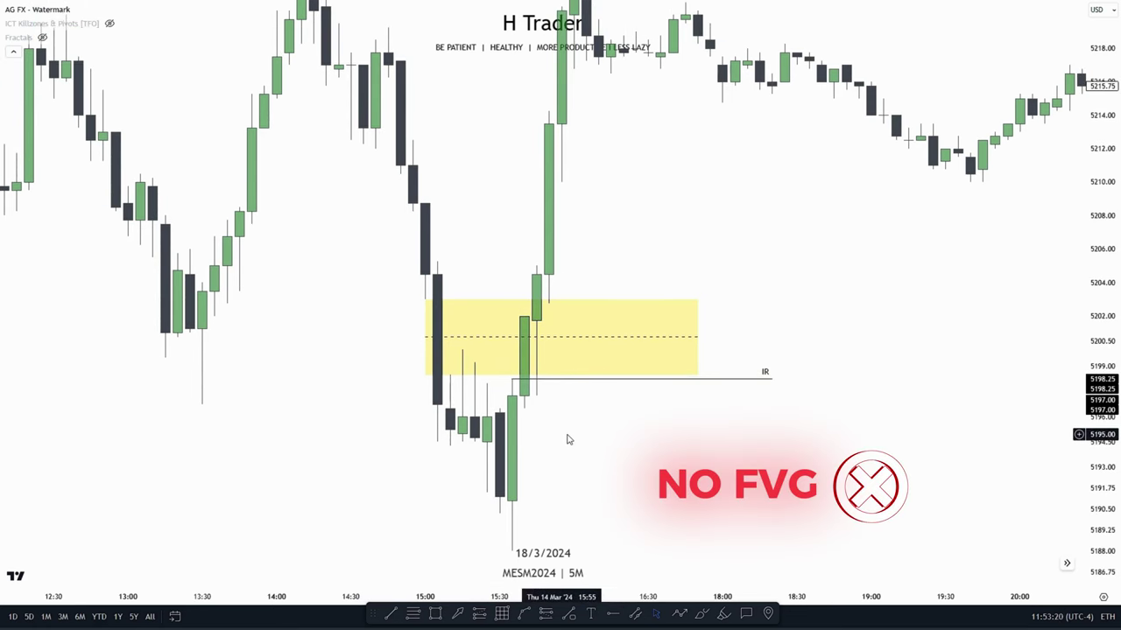
{"action": "left_click_drag", "start_coordinate": [582, 433], "coordinate": [577, 419]}
{"action": "left_click_drag", "start_coordinate": [890, 354], "coordinate": [895, 377]}
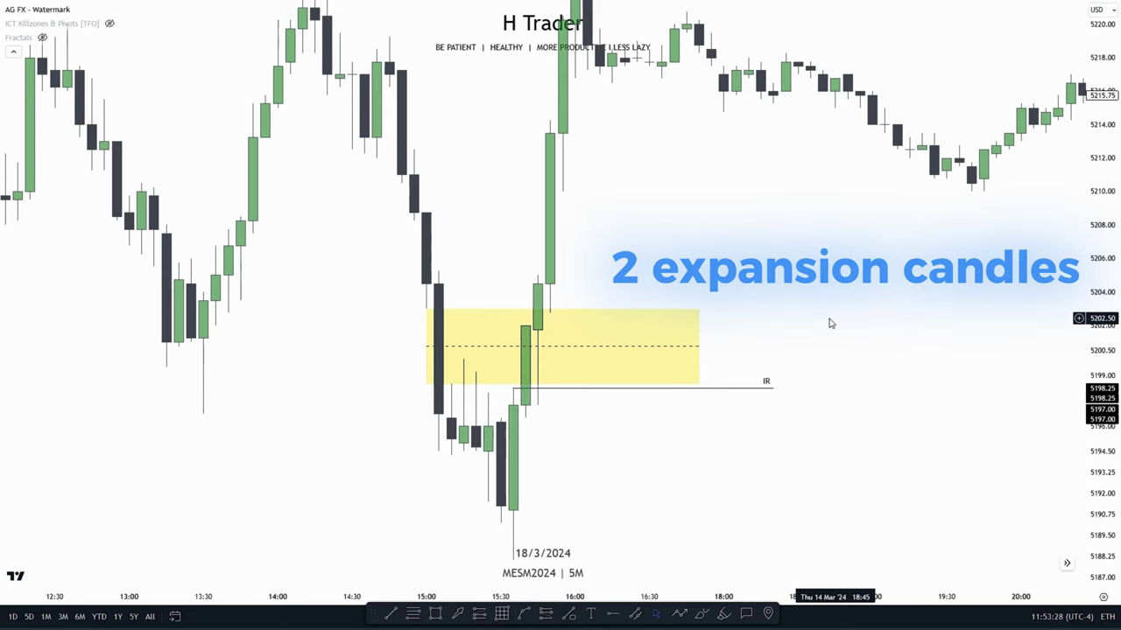
Step: Highlight the two expansion candles above the yellow zone with a narrow rectangle from 5202.75 to 5220.50
{"action": "left_click_drag", "start_coordinate": [828, 307], "coordinate": [846, 404]}
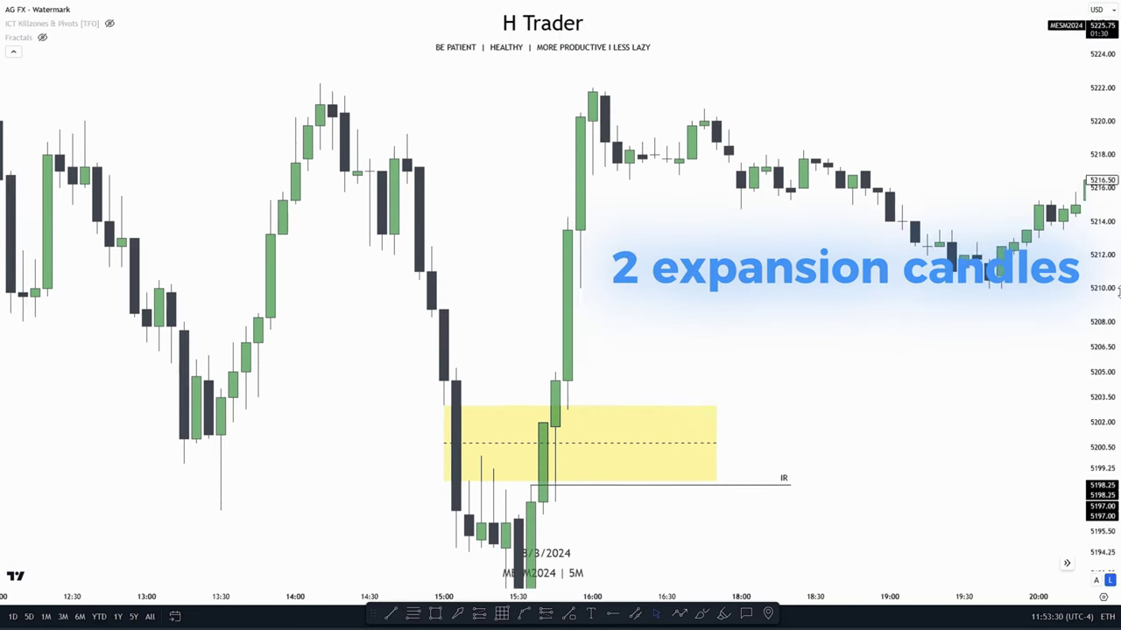
{"action": "left_click_drag", "start_coordinate": [1101, 350], "coordinate": [1101, 409]}
{"action": "left_click_drag", "start_coordinate": [800, 360], "coordinate": [759, 352]}
{"action": "left_click", "coordinate": [435, 616]}
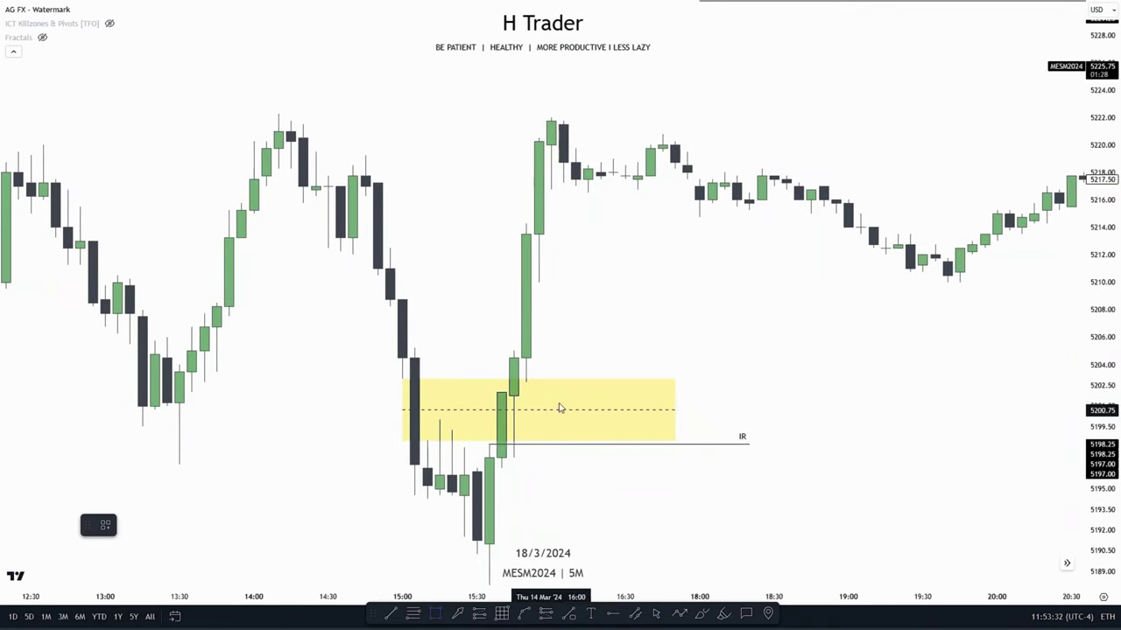
{"action": "mouse_move", "coordinate": [525, 383]}
{"action": "left_mouse_down"}
{"action": "mouse_move", "coordinate": [549, 146]}
{"action": "mouse_move", "coordinate": [538, 138]}
{"action": "left_mouse_up"}
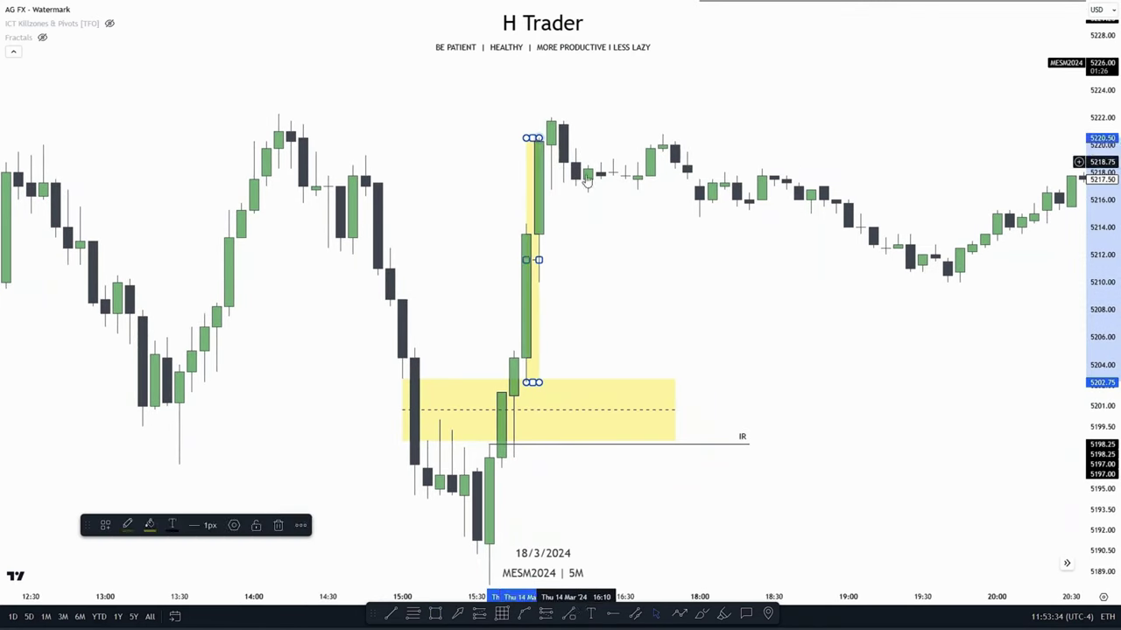
{"action": "left_click", "coordinate": [592, 292]}
{"action": "left_click_drag", "start_coordinate": [578, 325], "coordinate": [577, 307]}
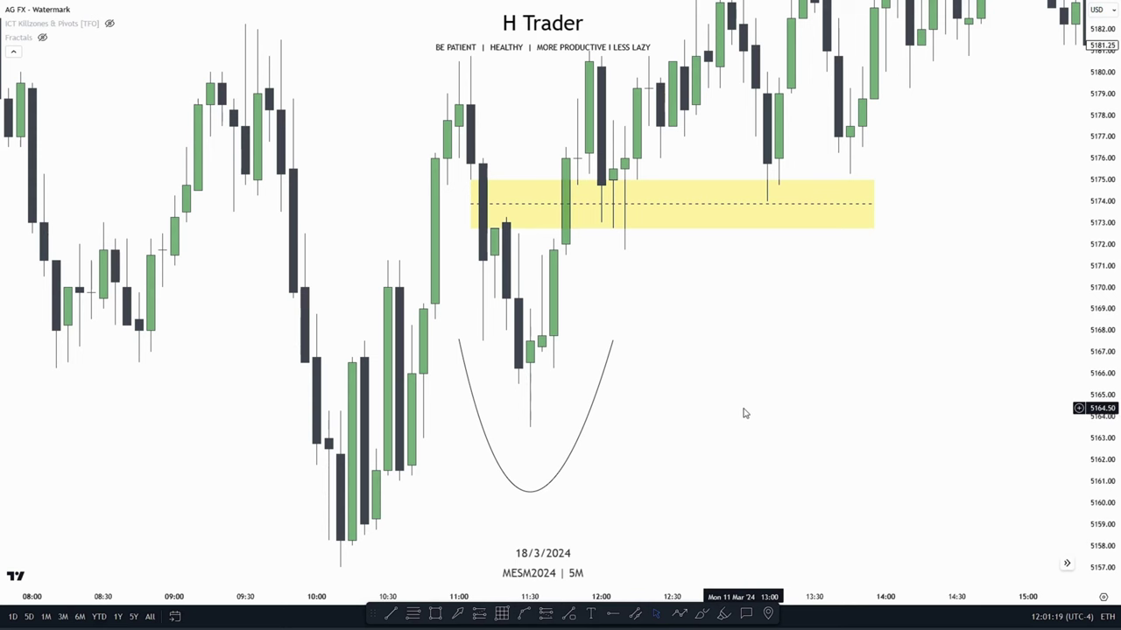
Step: Examine how the 11 March candles move from the low above the curved arc into the yellow zone
{"action": "left_click_drag", "start_coordinate": [748, 380], "coordinate": [750, 401]}
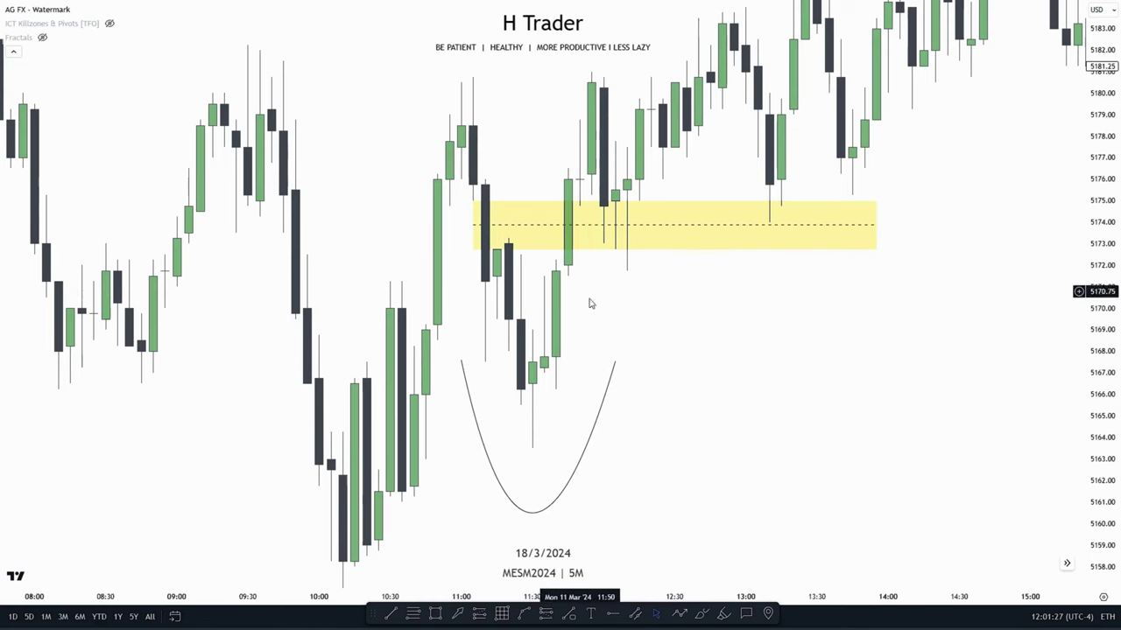
{"action": "left_click_drag", "start_coordinate": [718, 345], "coordinate": [734, 279]}
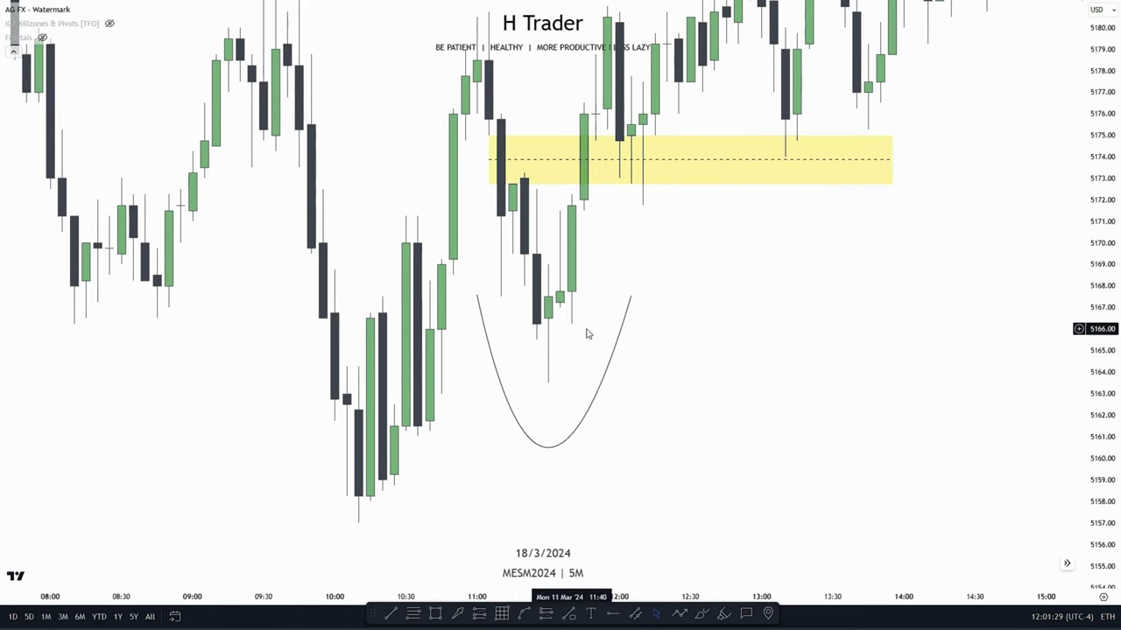
{"action": "left_click_drag", "start_coordinate": [764, 330], "coordinate": [764, 394]}
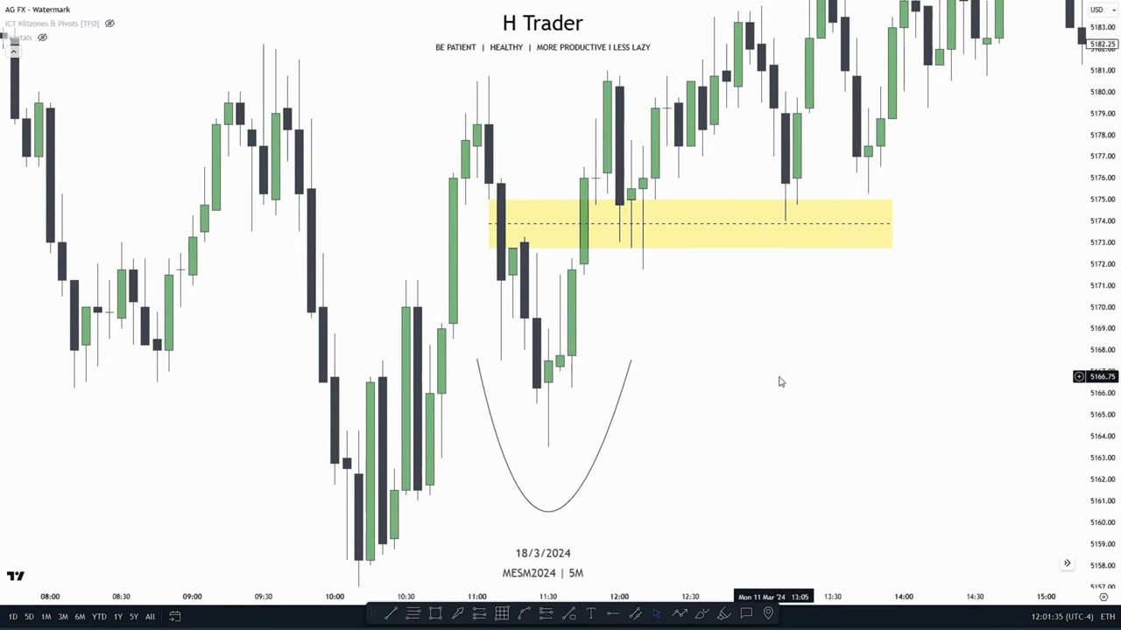
{"action": "left_click_drag", "start_coordinate": [827, 342], "coordinate": [824, 365]}
{"action": "left_click_drag", "start_coordinate": [1100, 276], "coordinate": [1101, 328]}
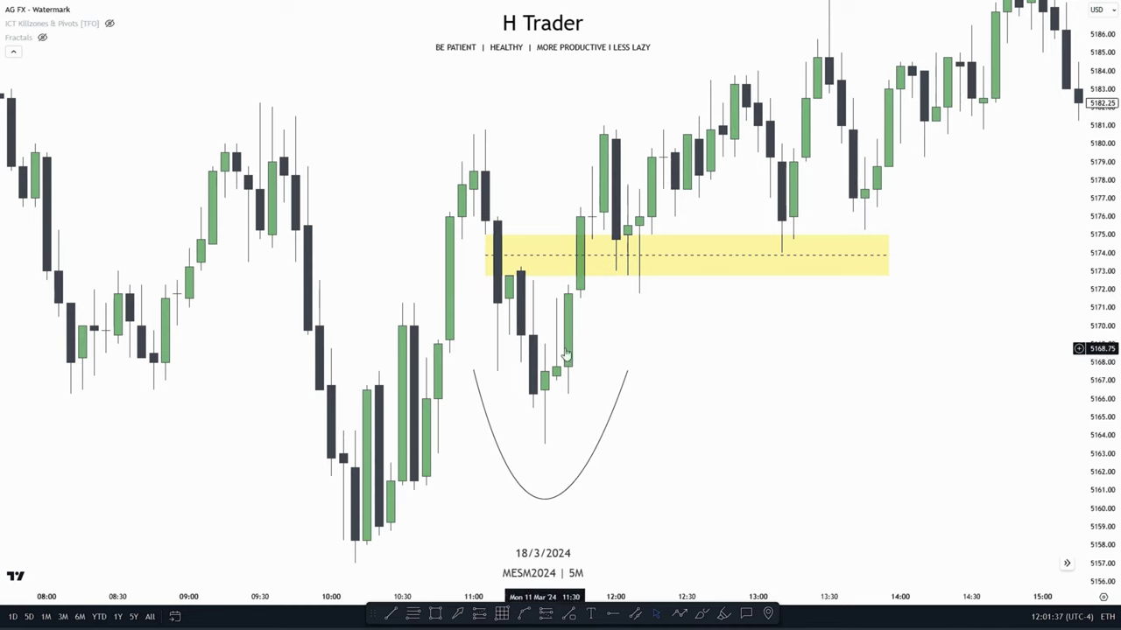
{"action": "left_click_drag", "start_coordinate": [666, 350], "coordinate": [627, 368]}
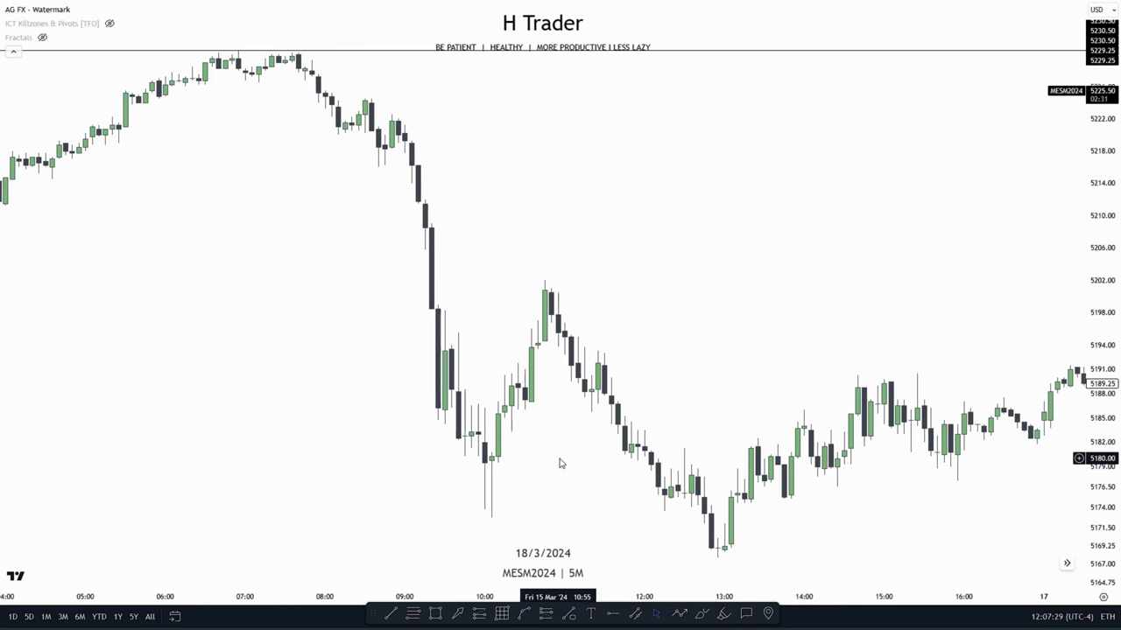
Step: Draw a Fib Retracement on 15 March from the swing high at 5230.50 down to the 10:05 low at 5172.75
{"action": "left_click", "coordinate": [421, 616]}
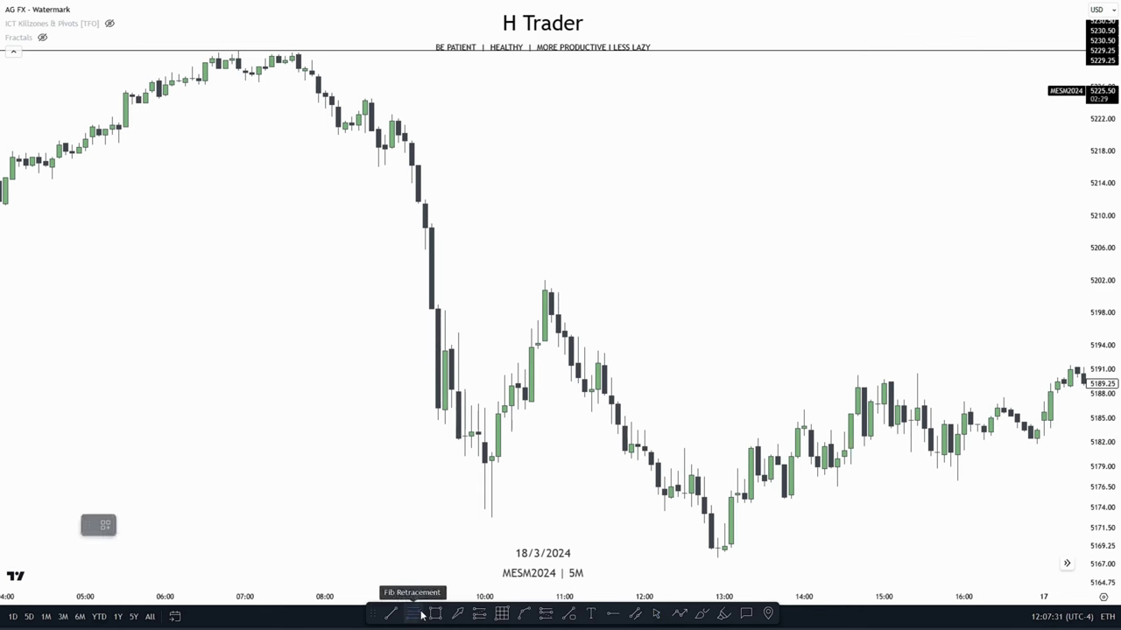
{"action": "left_click", "coordinate": [232, 54]}
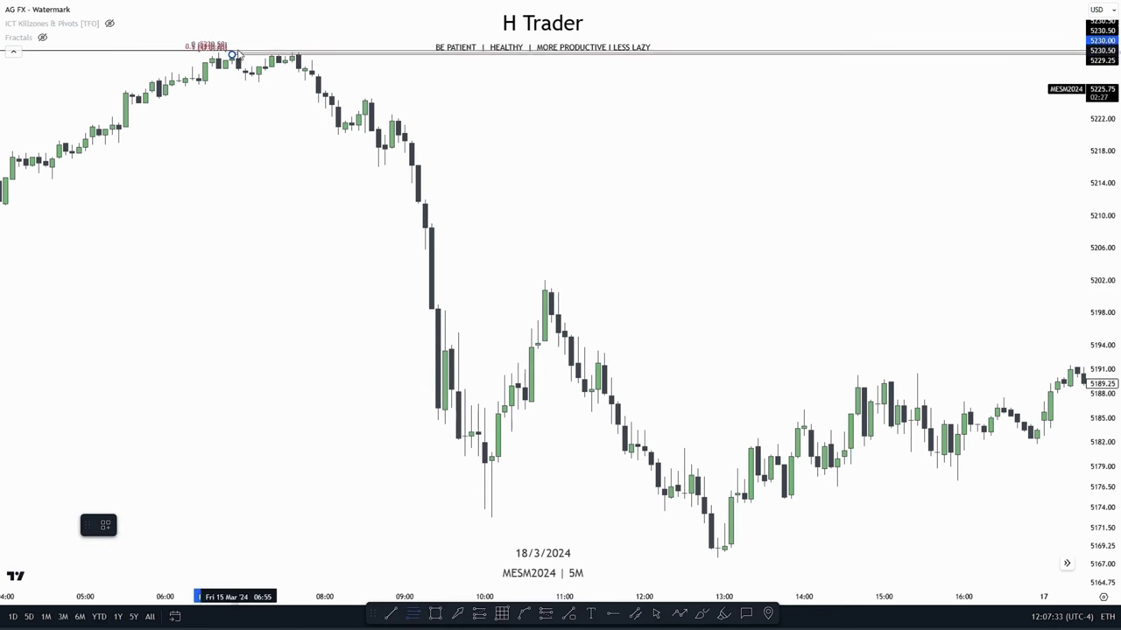
{"action": "left_click", "coordinate": [491, 518]}
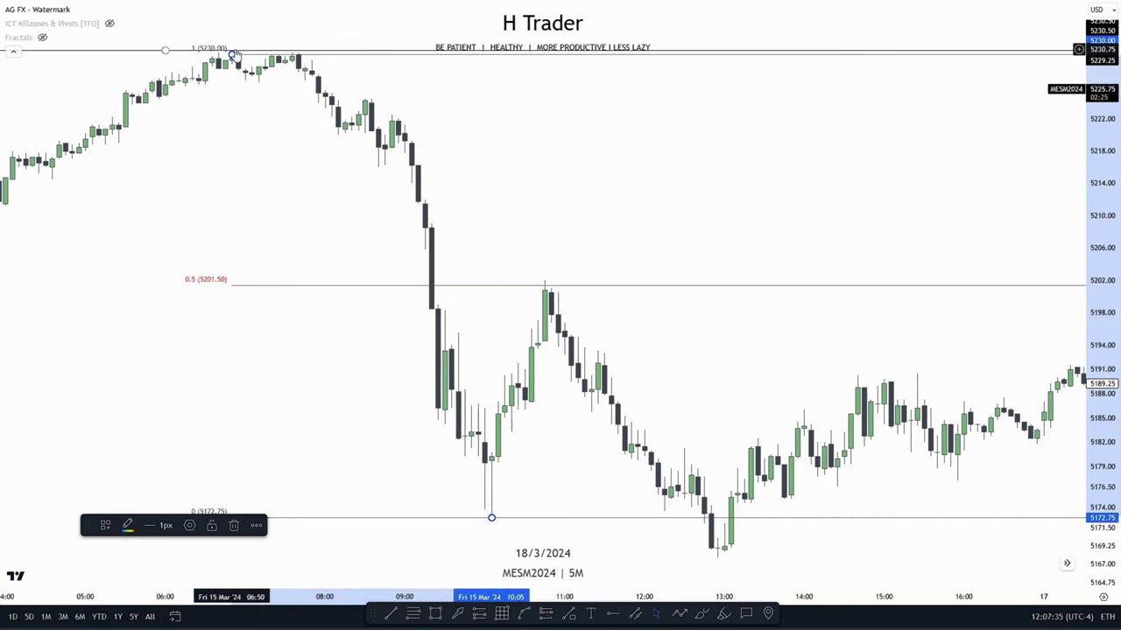
{"action": "left_click_drag", "start_coordinate": [232, 54], "coordinate": [238, 50]}
{"action": "left_click", "coordinate": [550, 159]}
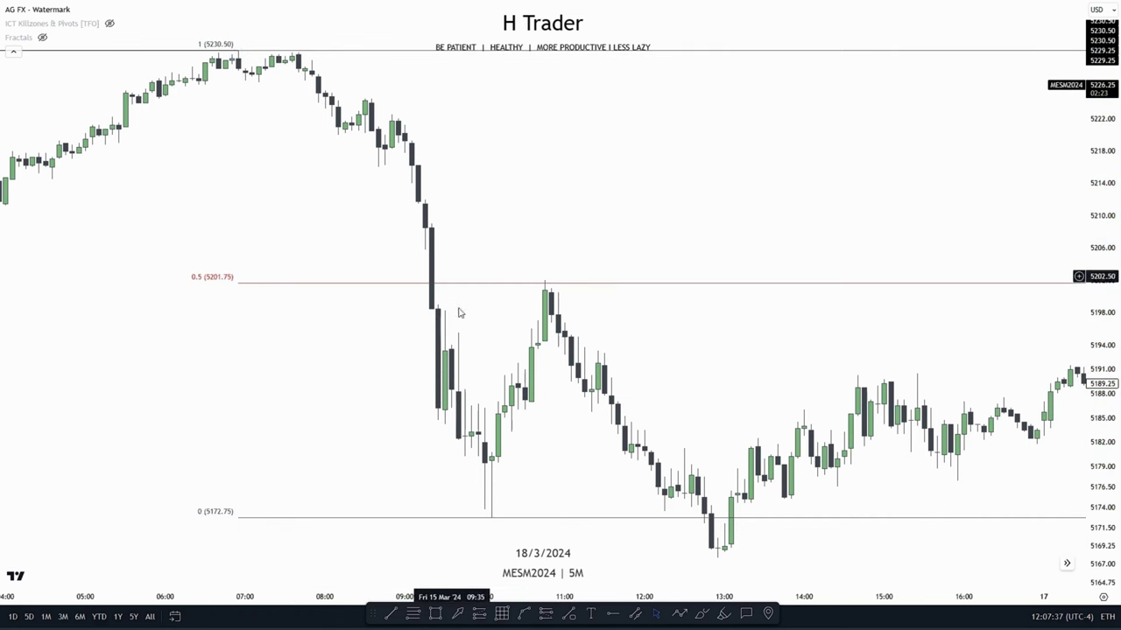
Step: Mark the gap around the 0.5 level with a rectangle from 5205.75 to 5199.00, spanning 09:15 to 13:20, and delete it again
{"action": "left_click", "coordinate": [435, 614]}
{"action": "mouse_move", "coordinate": [424, 252]}
{"action": "left_mouse_down"}
{"action": "mouse_move", "coordinate": [441, 306]}
{"action": "mouse_move", "coordinate": [750, 278]}
{"action": "left_mouse_up"}
{"action": "left_click", "coordinate": [810, 328]}
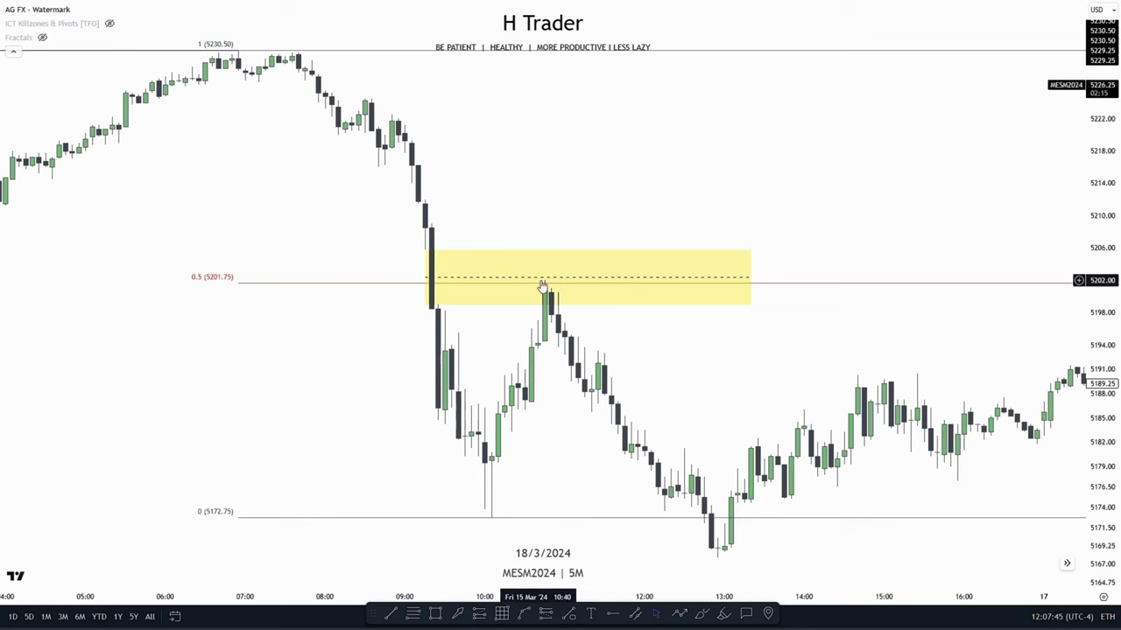
{"action": "left_click", "coordinate": [744, 302]}
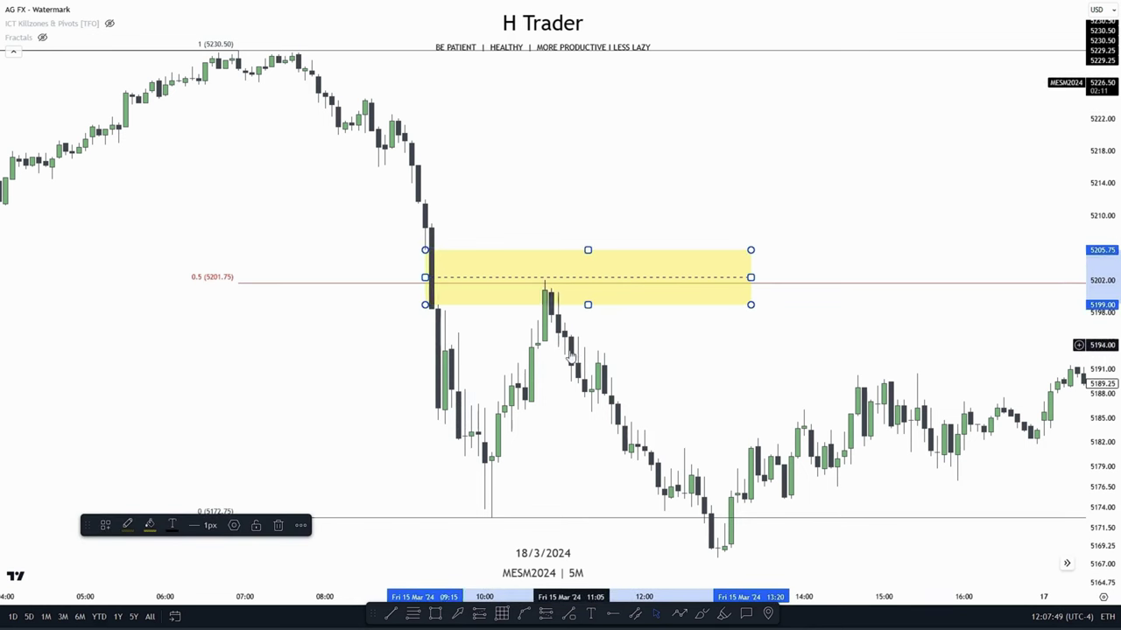
{"action": "key", "text": "Delete"}
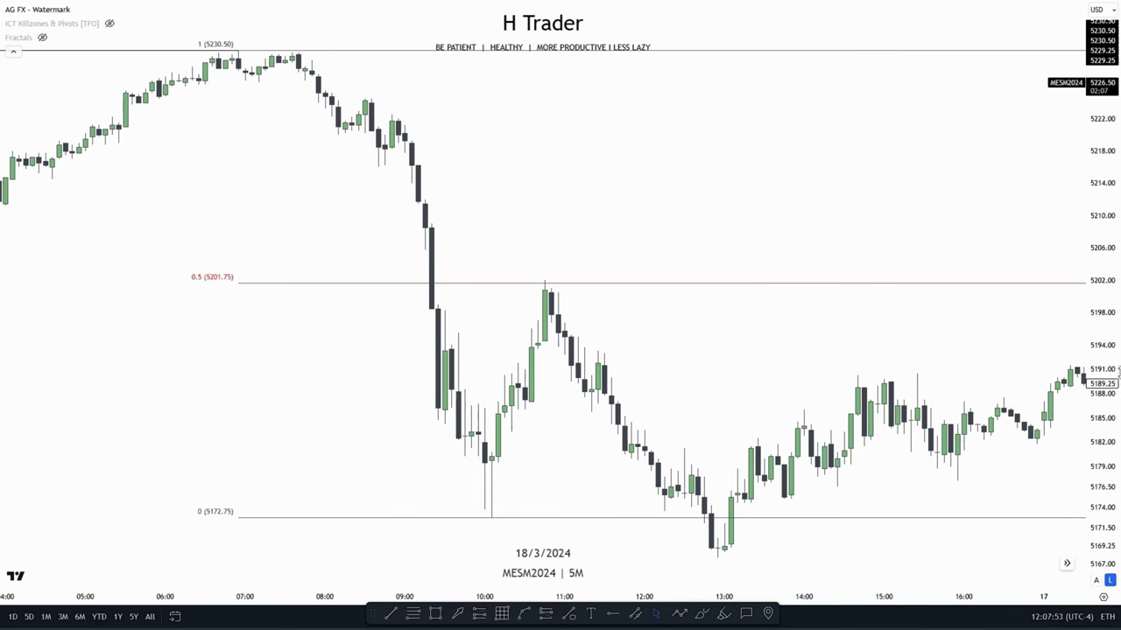
Step: Examine the 15 March candles around the 0.5 level at 5201.75 in close-up, from about 09:00 to 12:00
{"action": "left_click_drag", "start_coordinate": [1102, 398], "coordinate": [1102, 342]}
{"action": "left_click_drag", "start_coordinate": [760, 382], "coordinate": [768, 355]}
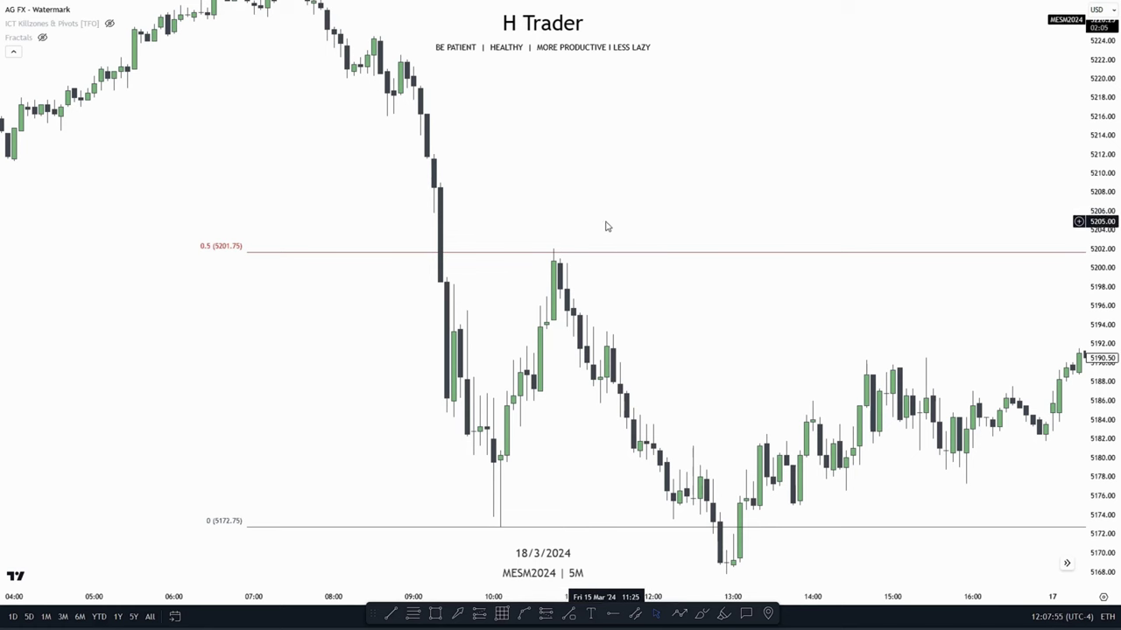
{"action": "left_click_drag", "start_coordinate": [1105, 354], "coordinate": [1105, 308]}
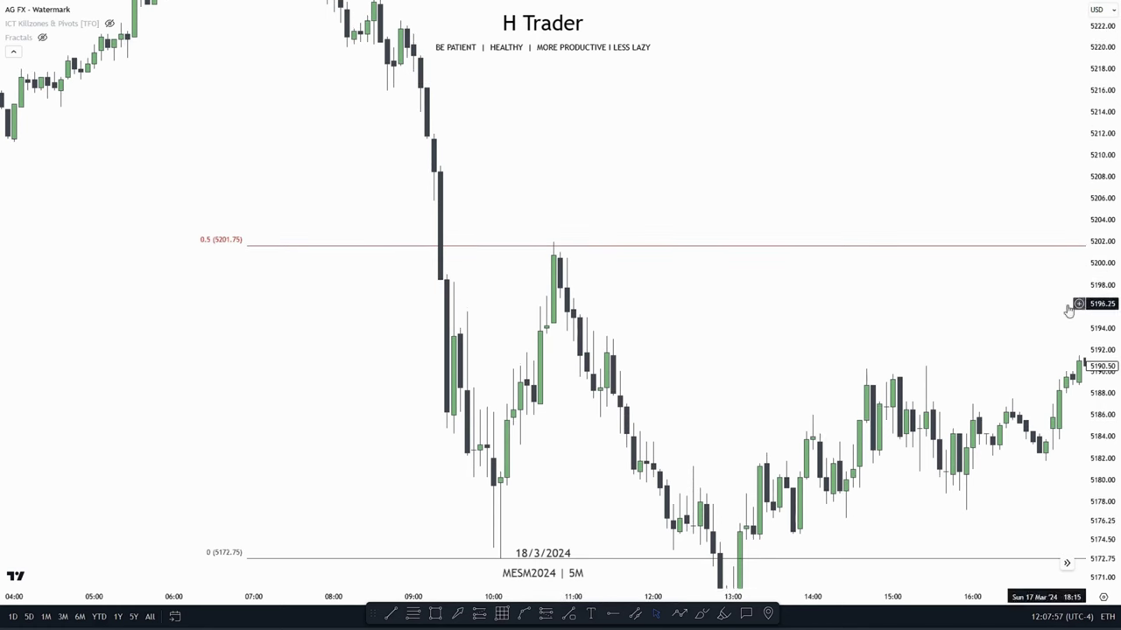
{"action": "left_click_drag", "start_coordinate": [723, 313], "coordinate": [724, 300]}
{"action": "left_click_drag", "start_coordinate": [1107, 343], "coordinate": [1107, 292]}
{"action": "left_click_drag", "start_coordinate": [664, 311], "coordinate": [705, 315]}
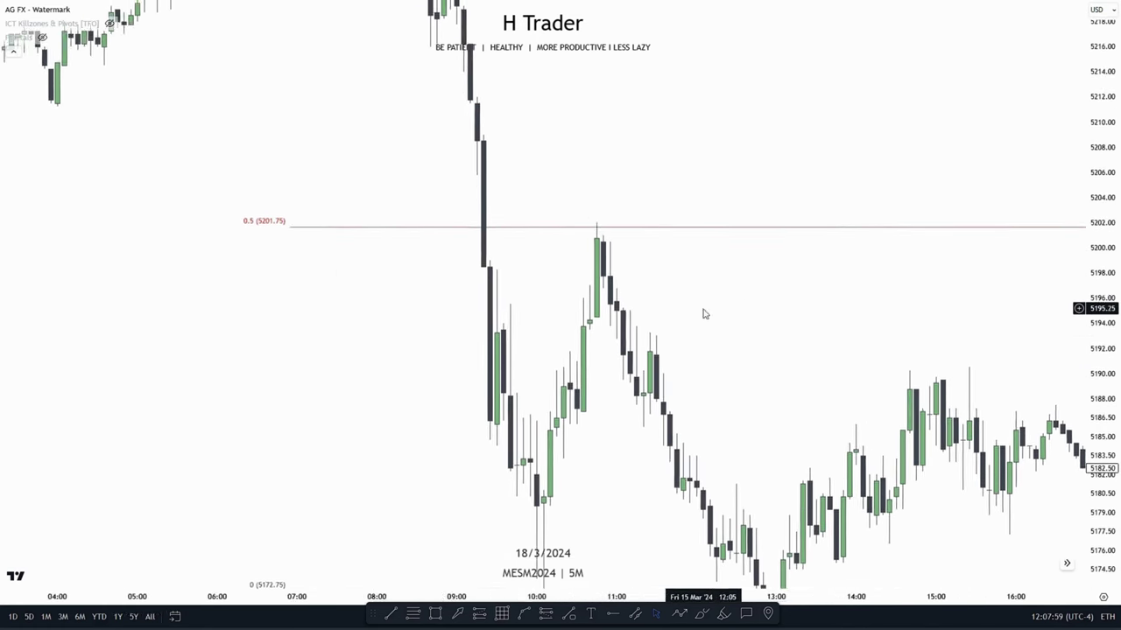
{"action": "scroll", "coordinate": [706, 315], "scroll_direction": "up", "scroll_amount": 2}
{"action": "left_click_drag", "start_coordinate": [1112, 308], "coordinate": [1116, 257]}
{"action": "left_click_drag", "start_coordinate": [745, 323], "coordinate": [816, 321]}
{"action": "scroll", "coordinate": [840, 333], "scroll_direction": "up", "scroll_amount": 3}
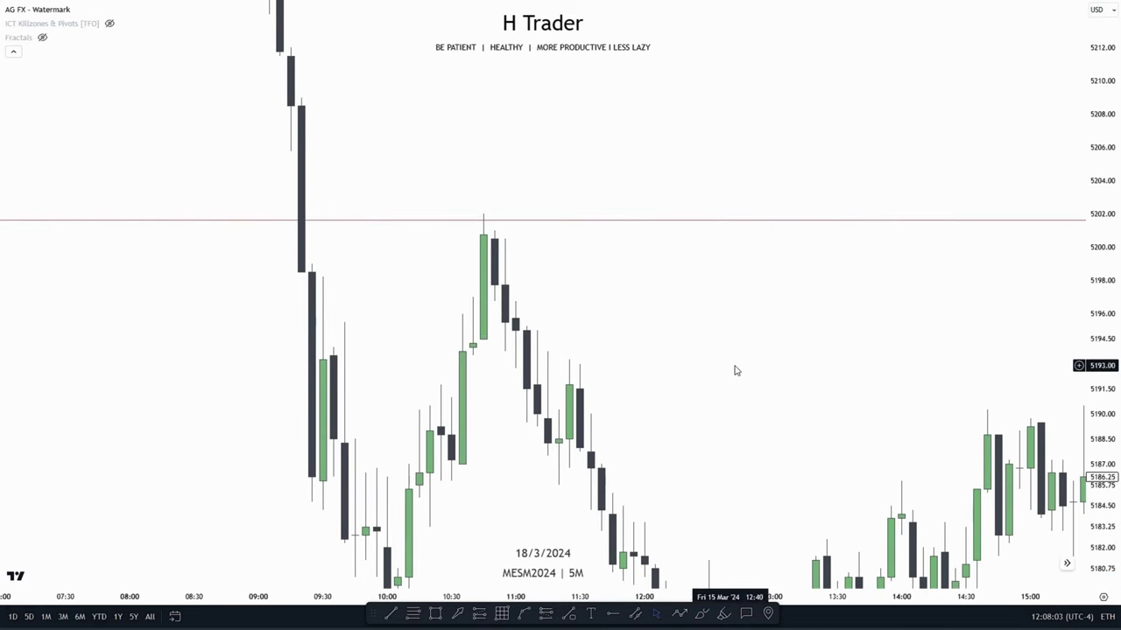
{"action": "left_click_drag", "start_coordinate": [732, 368], "coordinate": [774, 377]}
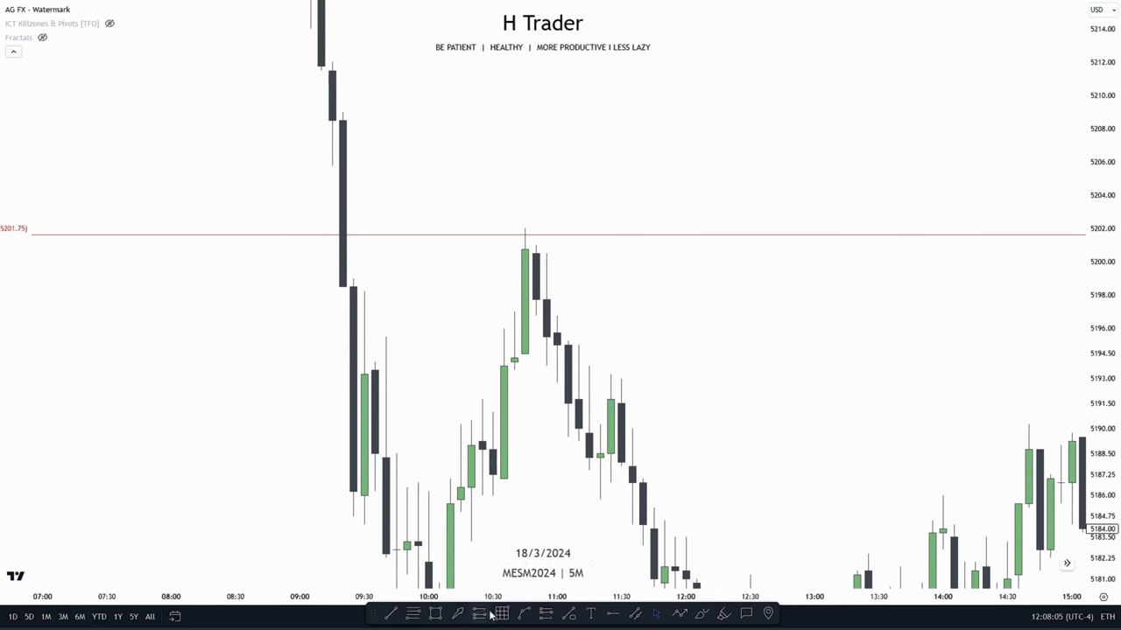
Step: Draw a horizontal trend line at 5197.00 from the 10:40 candle's high to about 12:05
{"action": "left_click", "coordinate": [399, 614]}
{"action": "left_click", "coordinate": [514, 312]}
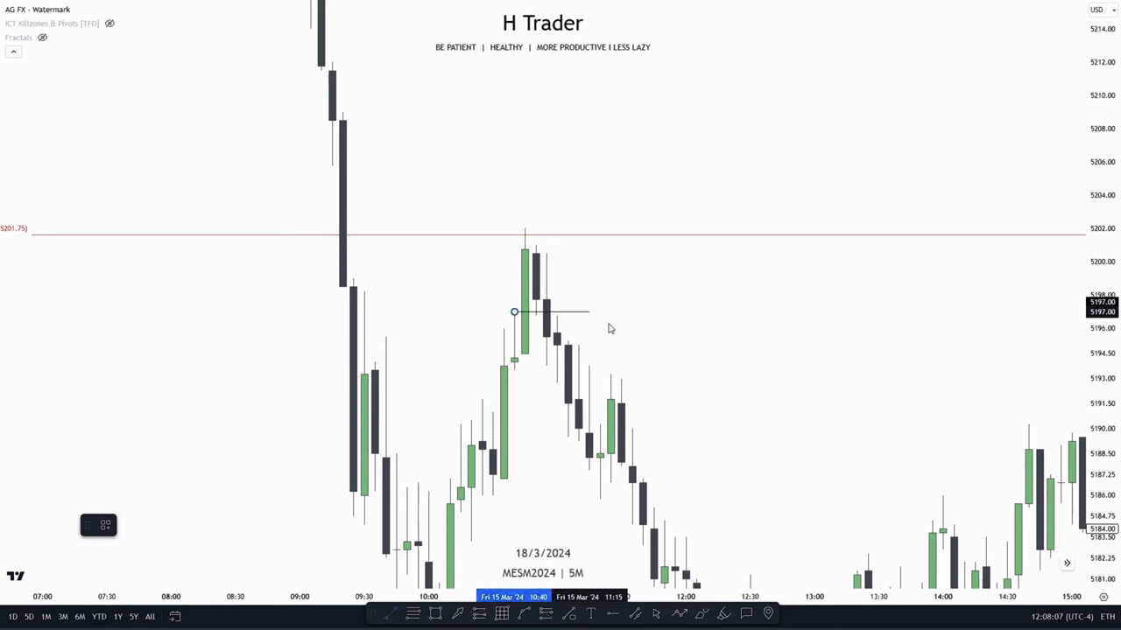
{"action": "left_click", "coordinate": [695, 311]}
{"action": "left_click", "coordinate": [701, 357]}
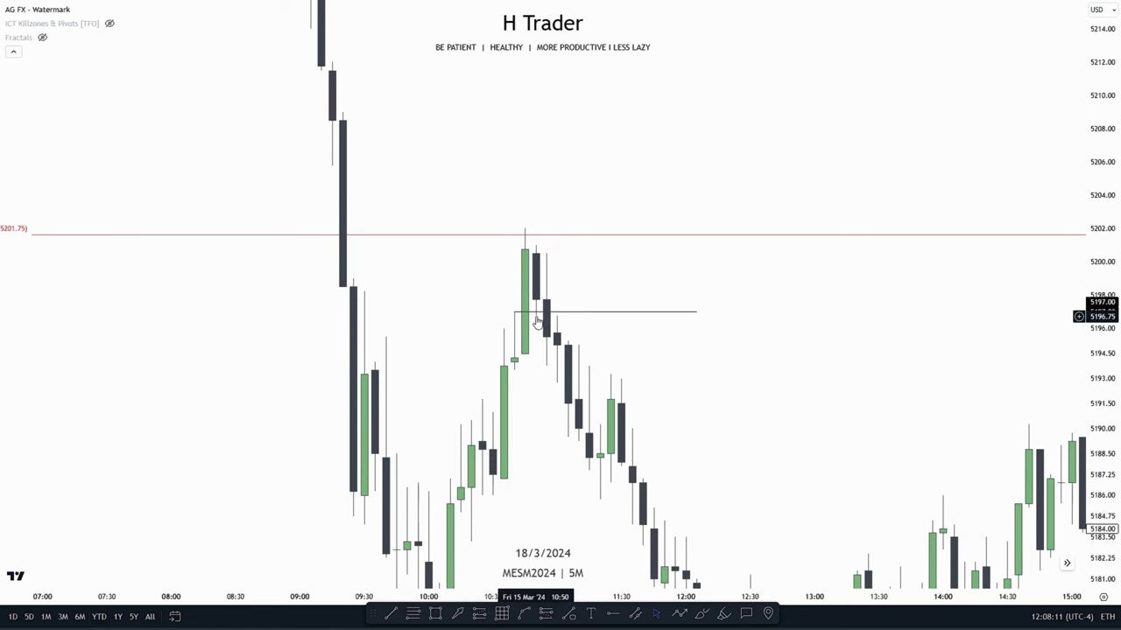
{"action": "left_click_drag", "start_coordinate": [565, 289], "coordinate": [540, 292]}
{"action": "mouse_move", "coordinate": [559, 308]}
{"action": "left_mouse_down"}
{"action": "mouse_move", "coordinate": [577, 167]}
{"action": "mouse_move", "coordinate": [564, 165]}
{"action": "left_mouse_up"}
{"action": "key", "text": "Delete"}
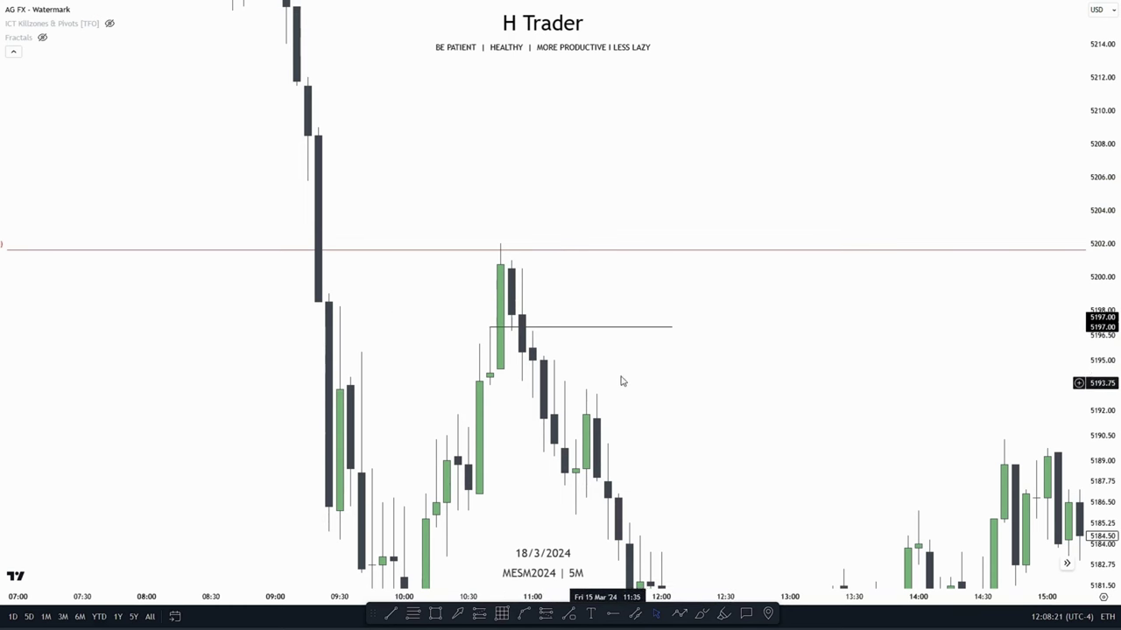
Step: Move the trend line's start to the 10:50 candle's low at 5196.75 and level its end at 5196.75, about 12:15
{"action": "left_click_drag", "start_coordinate": [666, 380], "coordinate": [651, 353]}
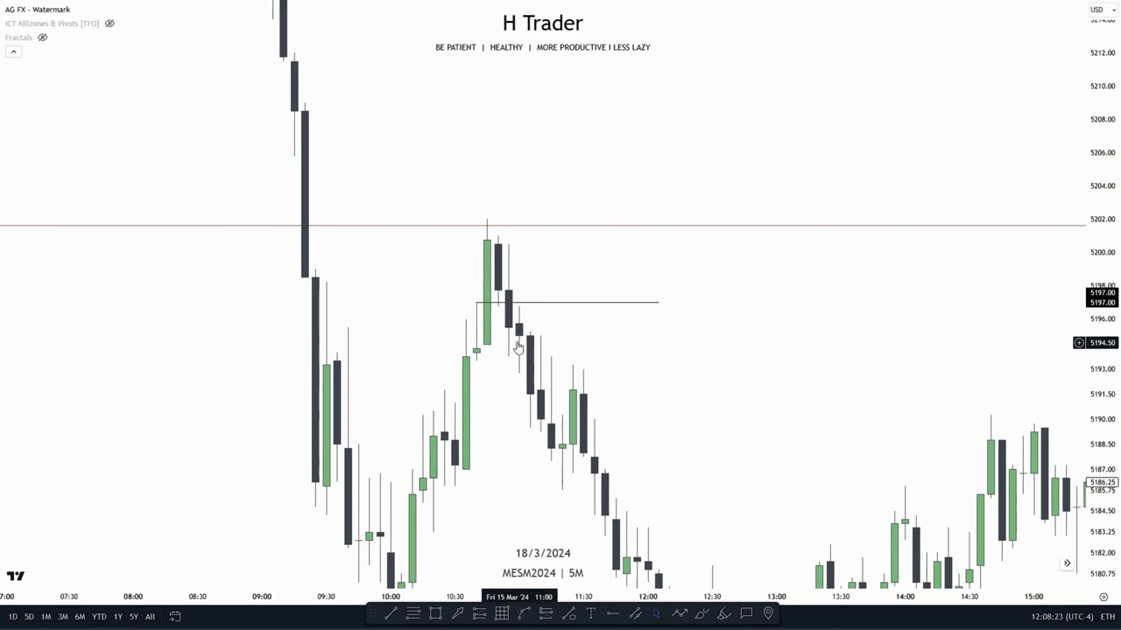
{"action": "left_click_drag", "start_coordinate": [478, 313], "coordinate": [500, 310]}
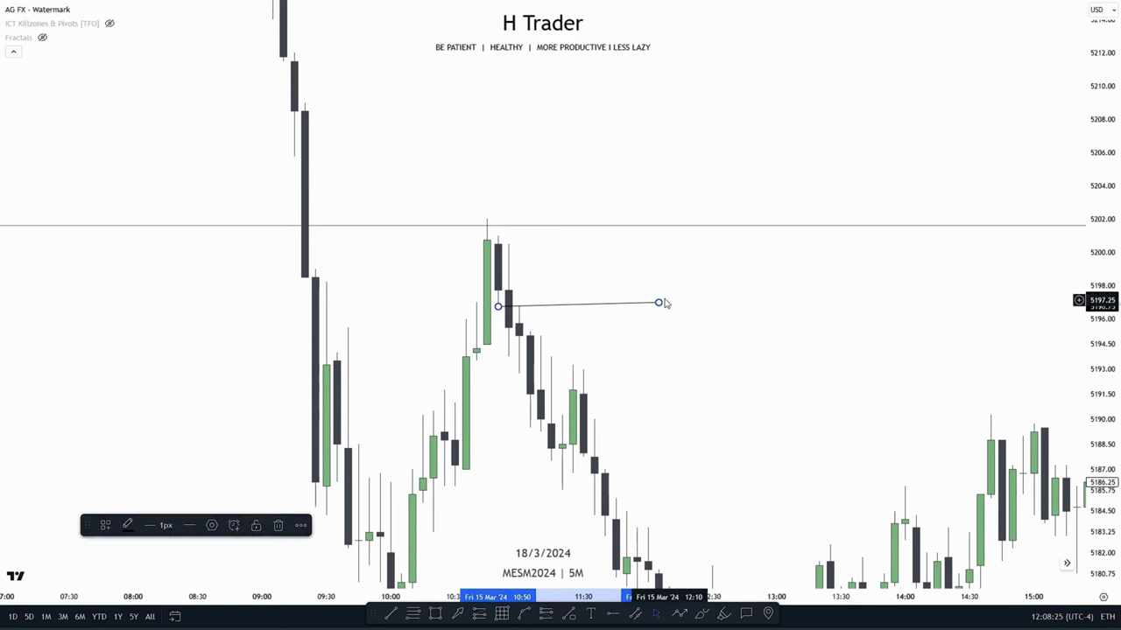
{"action": "left_click_drag", "start_coordinate": [661, 303], "coordinate": [684, 317]}
{"action": "left_click", "coordinate": [722, 337]}
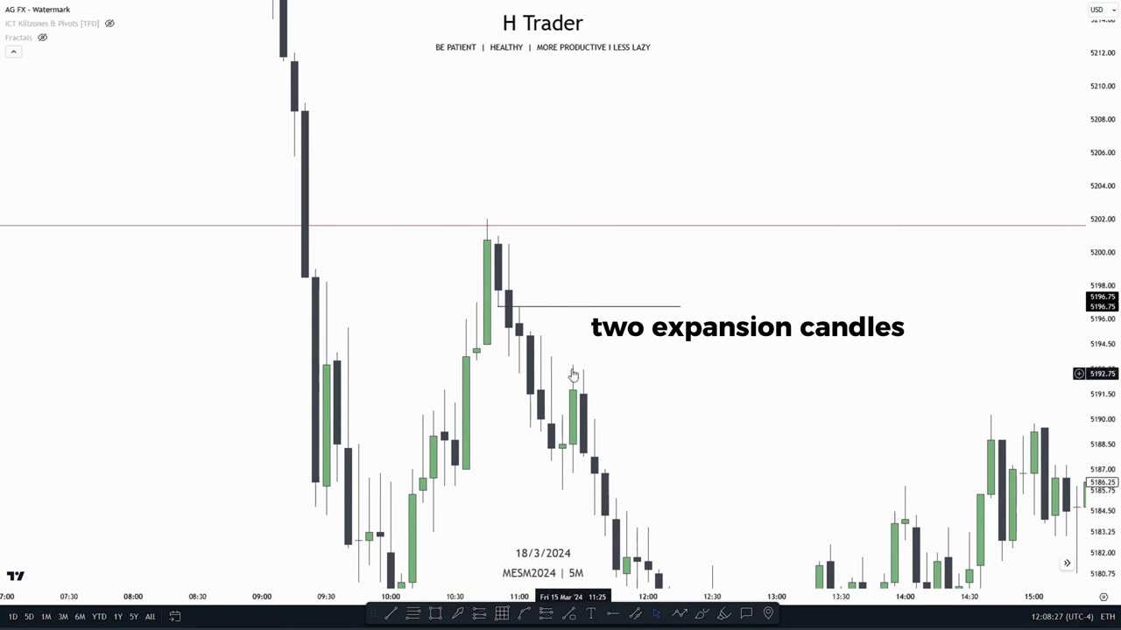
Step: Mark the two expansion candles at about 11:05 and 11:10 below the trend line, and delete the mark again
{"action": "left_click_drag", "start_coordinate": [618, 354], "coordinate": [615, 314]}
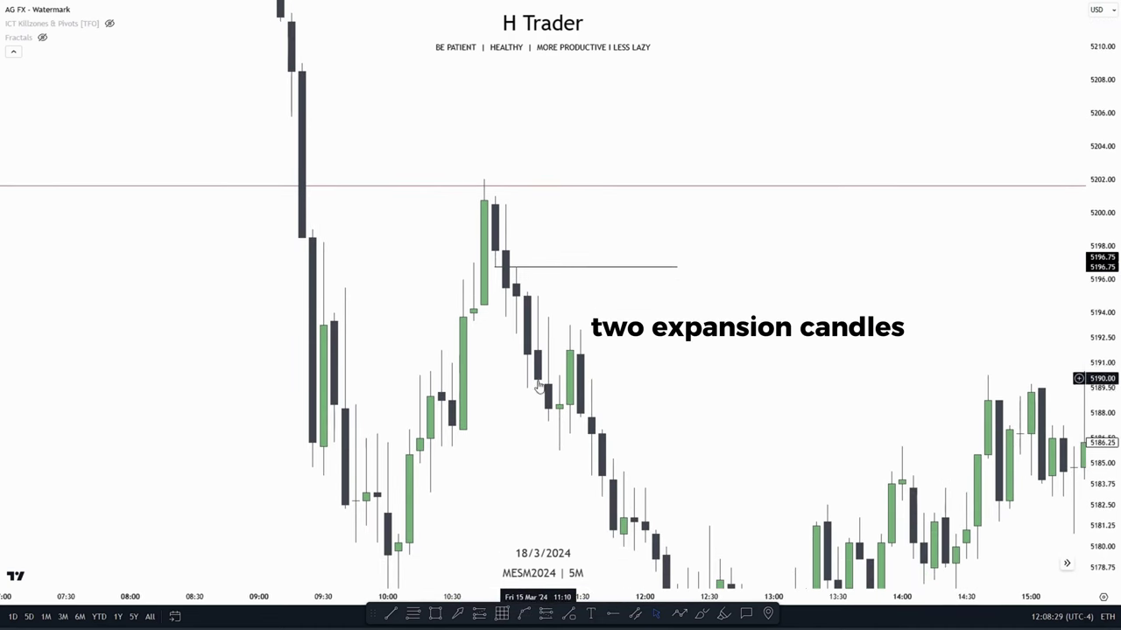
{"action": "left_click_drag", "start_coordinate": [527, 291], "coordinate": [538, 392]}
{"action": "key", "text": "Delete"}
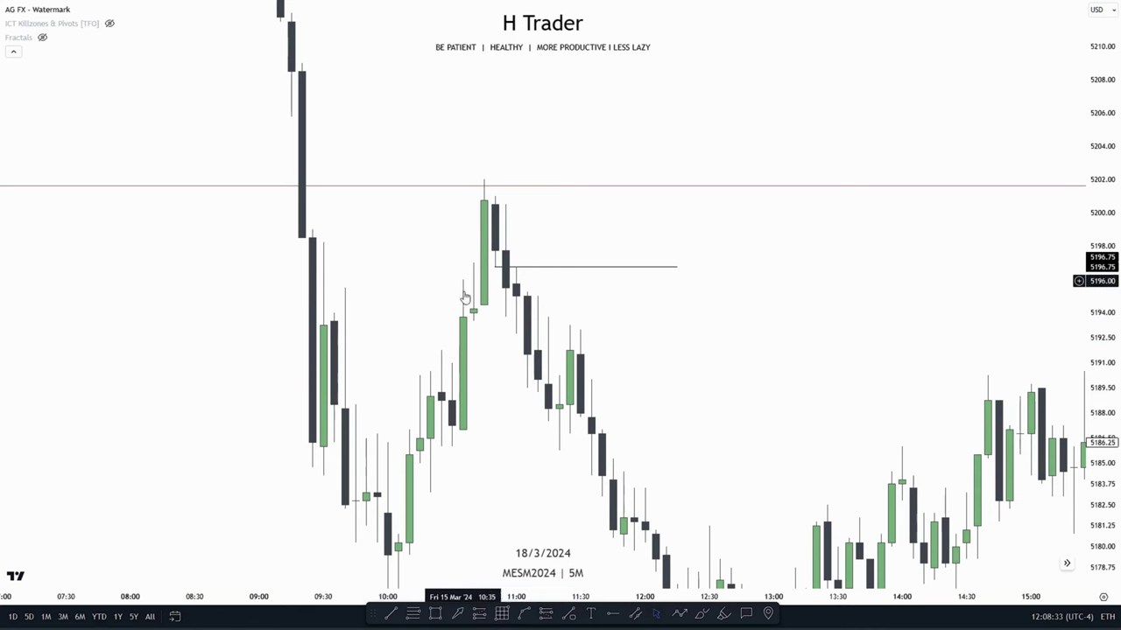
Step: Draw a curve arching over the 10:45 swing high, from 10:25 at 5199.50 to 11:15 at 5200.00, peaking near 5205.75, and delete it again
{"action": "left_click_drag", "start_coordinate": [512, 369], "coordinate": [480, 401]}
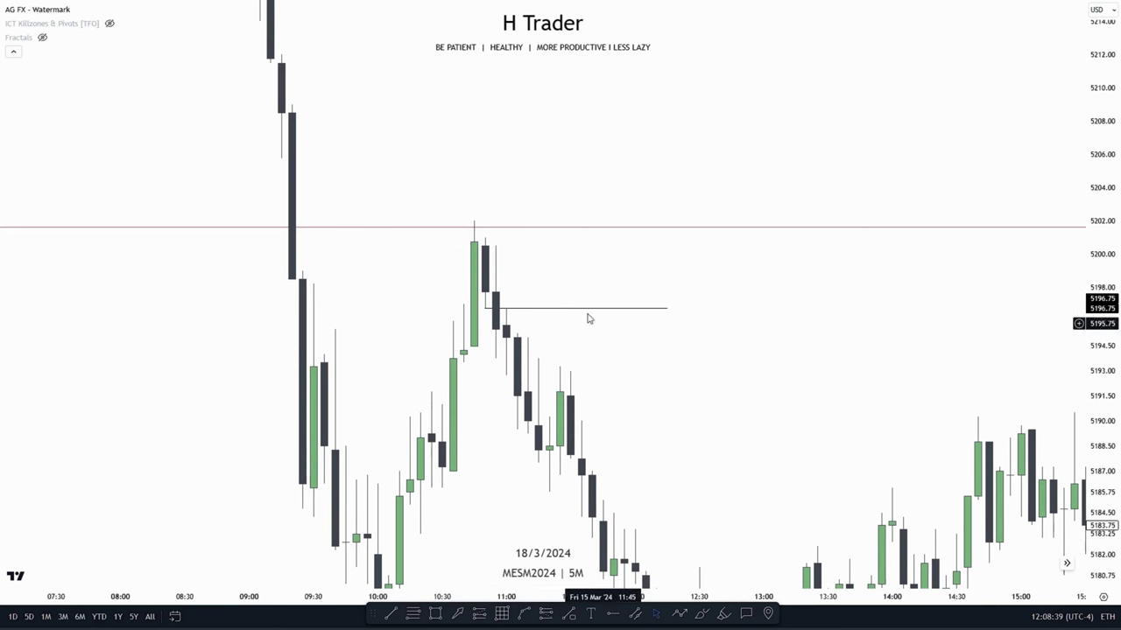
{"action": "left_click_drag", "start_coordinate": [662, 387], "coordinate": [664, 378]}
{"action": "left_click_drag", "start_coordinate": [1118, 390], "coordinate": [1114, 324]}
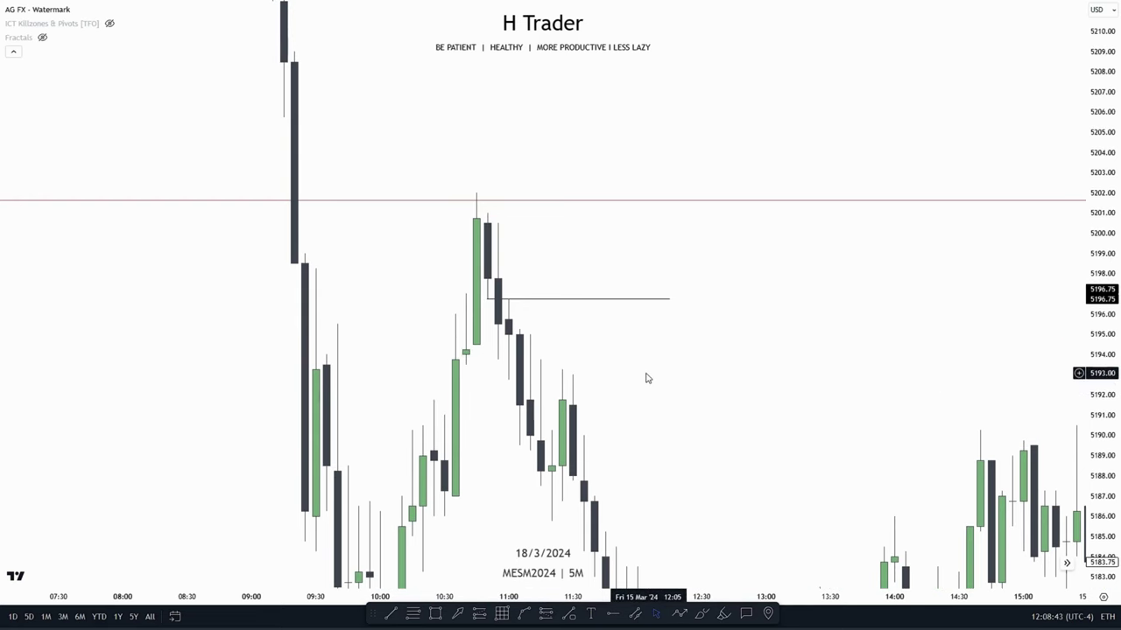
{"action": "left_click_drag", "start_coordinate": [657, 367], "coordinate": [658, 380]}
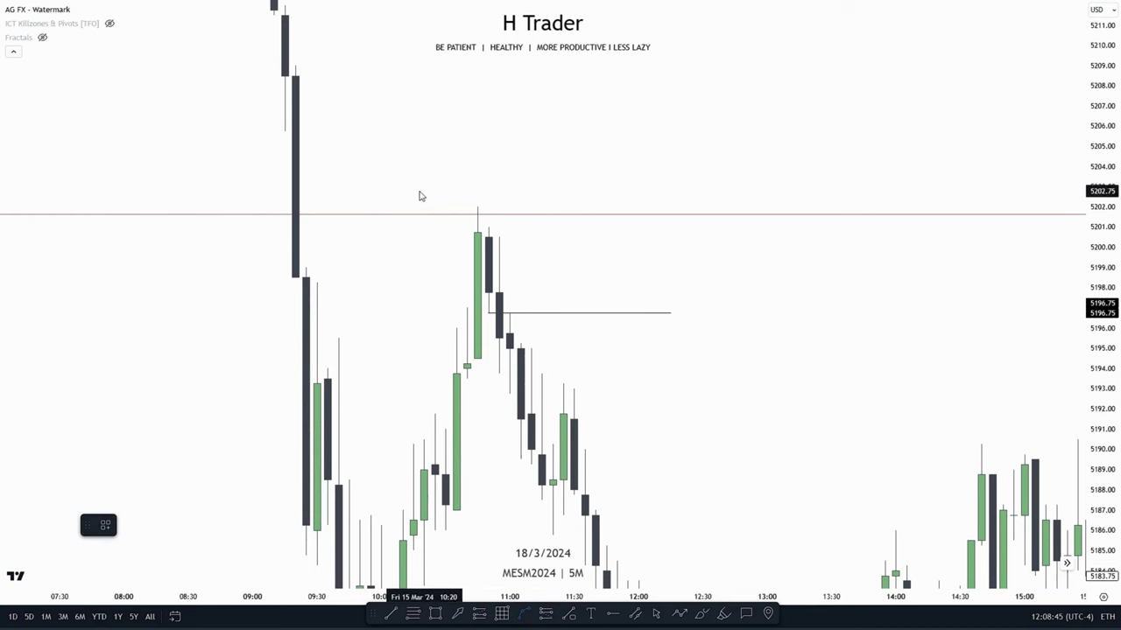
{"action": "left_click", "coordinate": [541, 211]}
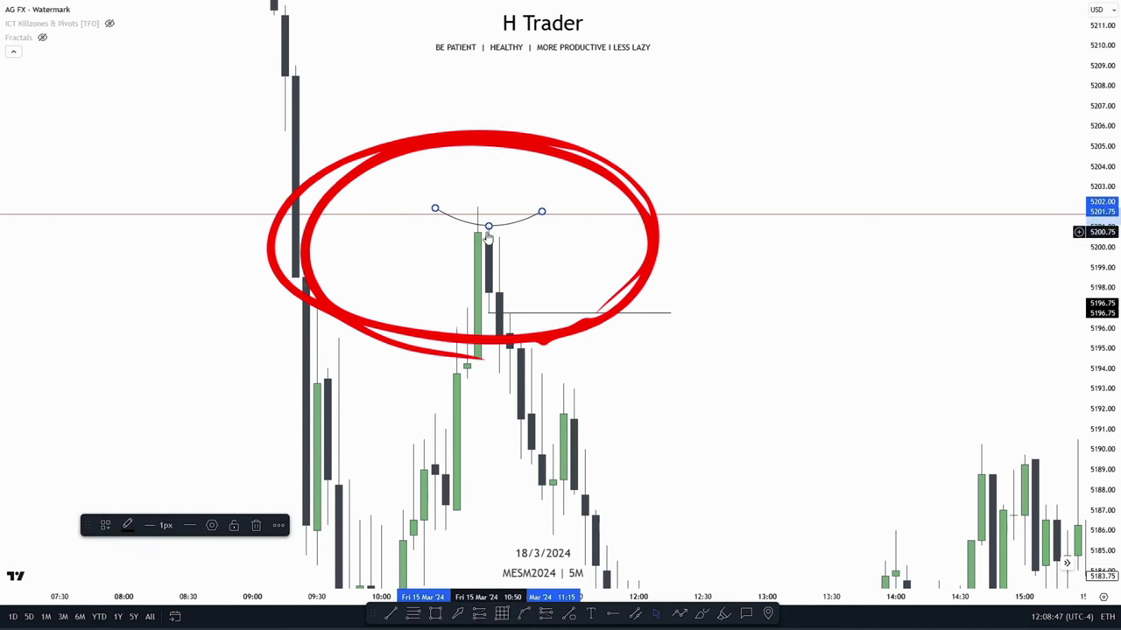
{"action": "left_click_drag", "start_coordinate": [480, 171], "coordinate": [488, 130]}
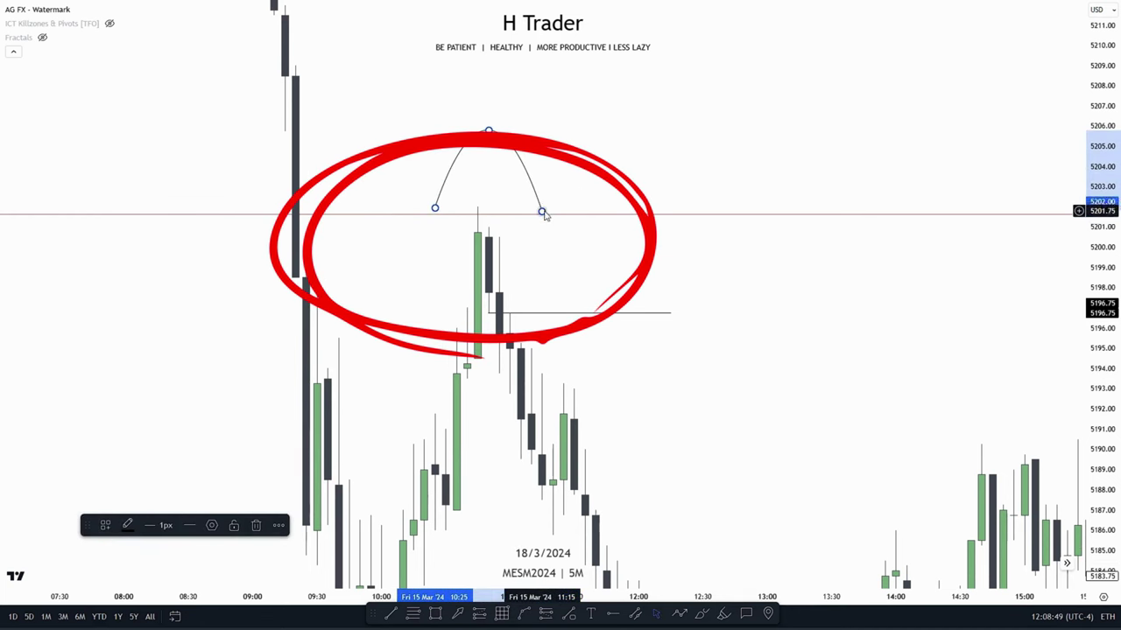
{"action": "left_click_drag", "start_coordinate": [541, 211], "coordinate": [541, 250]}
{"action": "left_click_drag", "start_coordinate": [435, 210], "coordinate": [435, 255]}
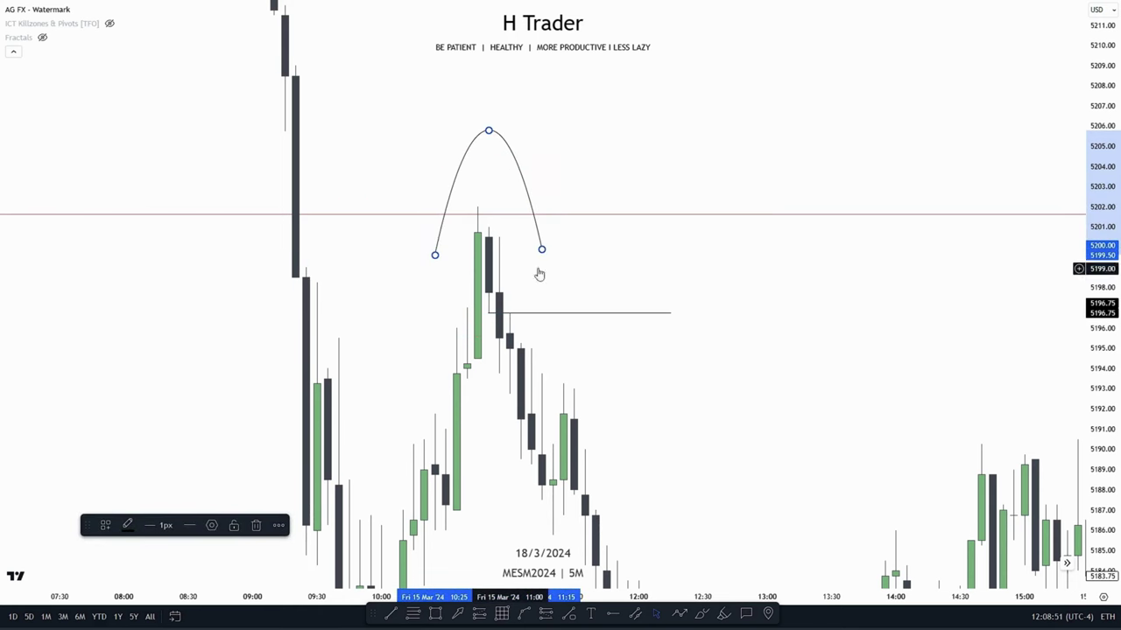
{"action": "key", "text": "Delete"}
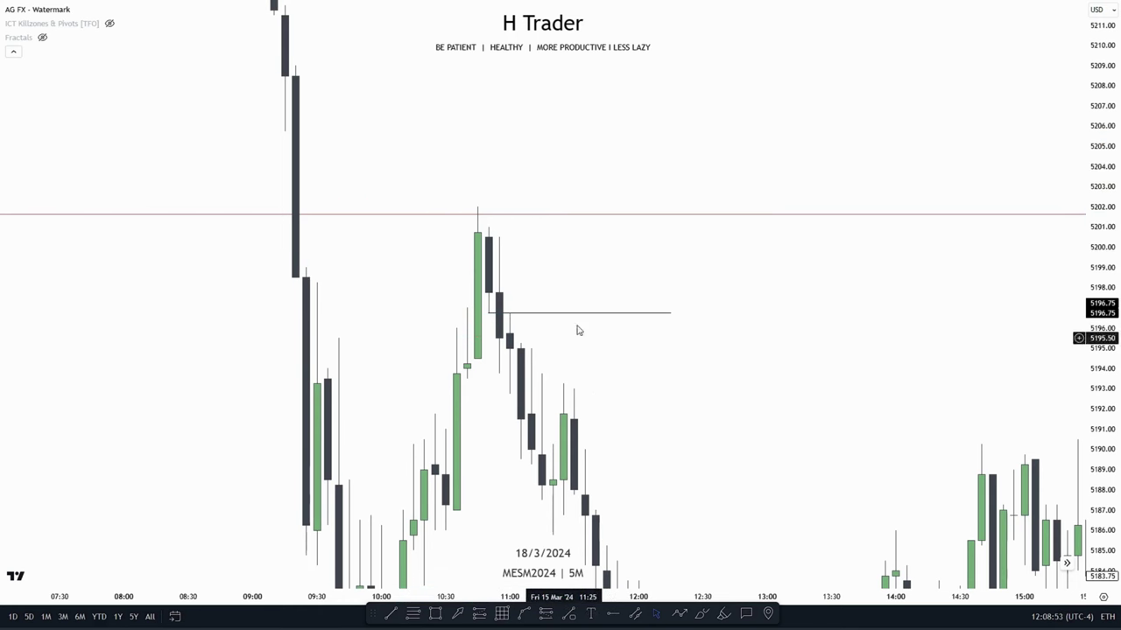
Step: Highlight the gap at the 10:35 up candle with a yellow rectangle from 5191.00 to 5193.50, extended from 10:30 to about 12:10
{"action": "left_click_drag", "start_coordinate": [610, 333], "coordinate": [607, 310]}
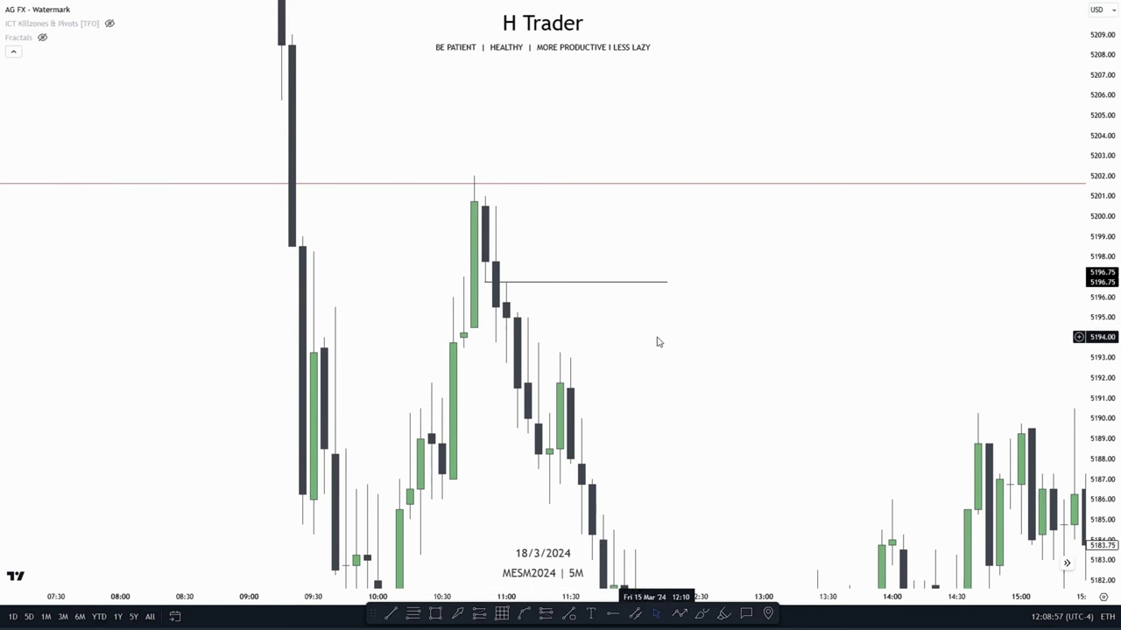
{"action": "left_click_drag", "start_coordinate": [756, 393], "coordinate": [760, 371]}
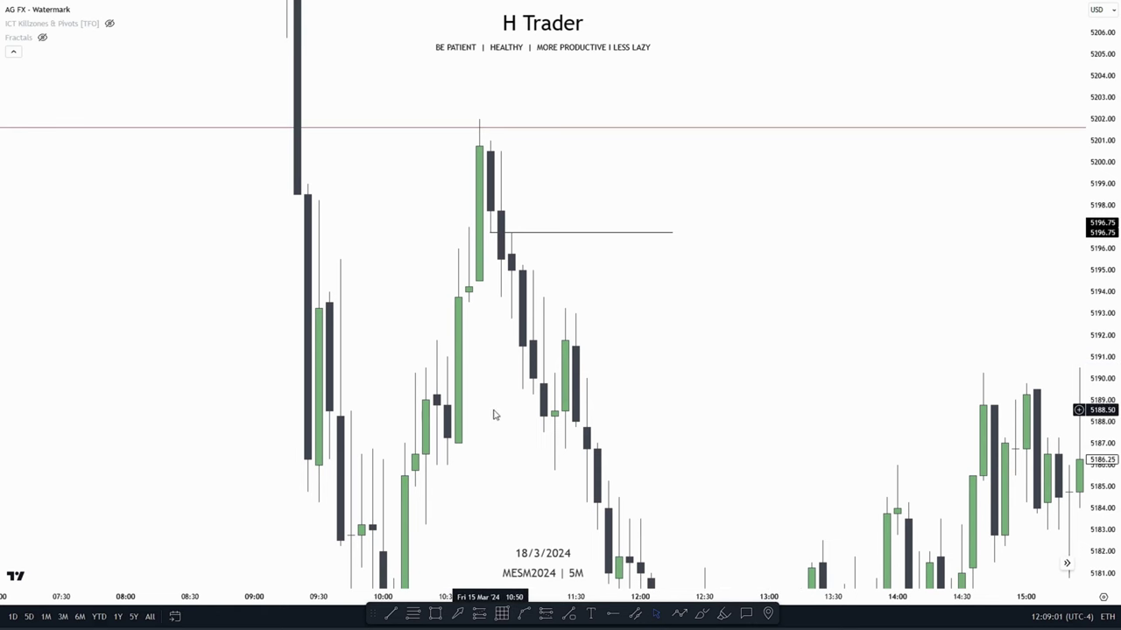
{"action": "left_click_drag", "start_coordinate": [493, 415], "coordinate": [475, 406]}
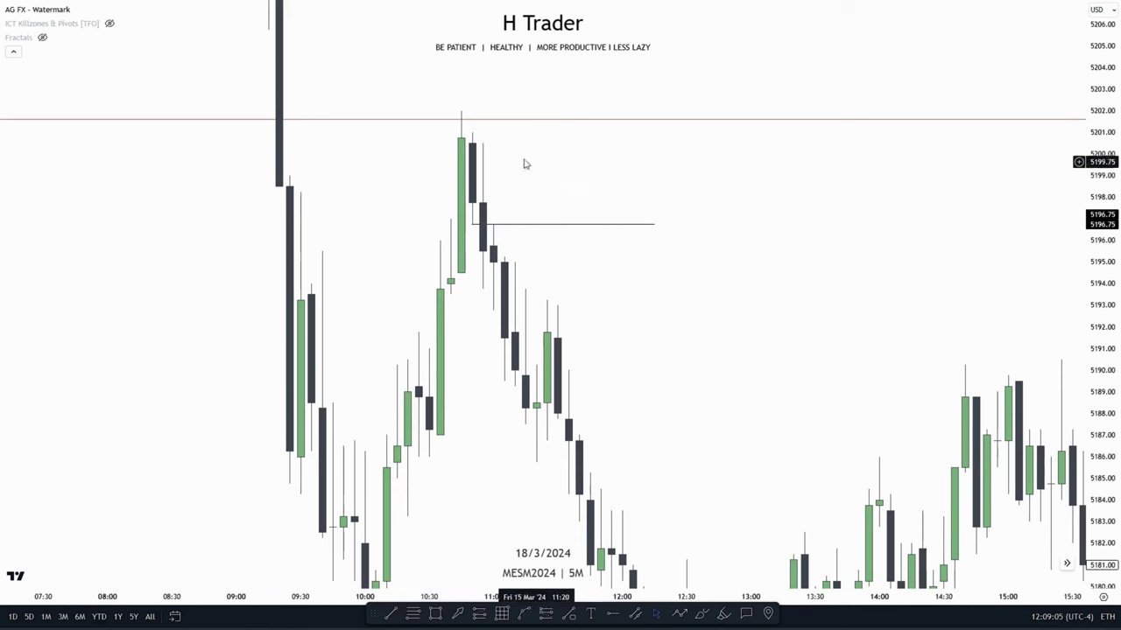
{"action": "left_click_drag", "start_coordinate": [641, 301], "coordinate": [644, 292]}
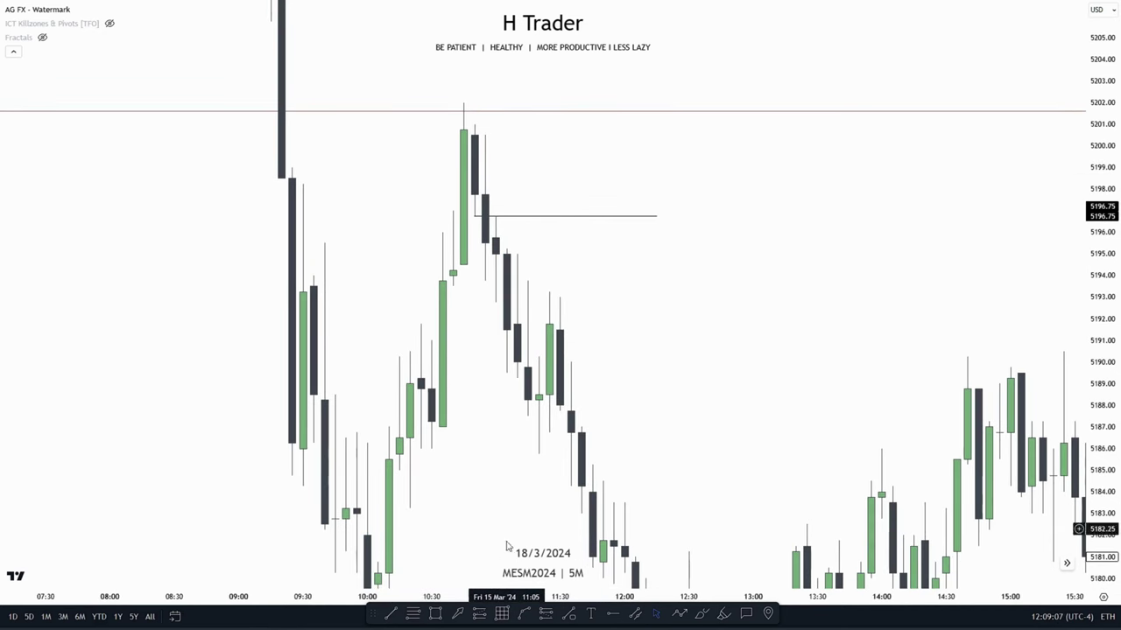
{"action": "left_click", "coordinate": [435, 616]}
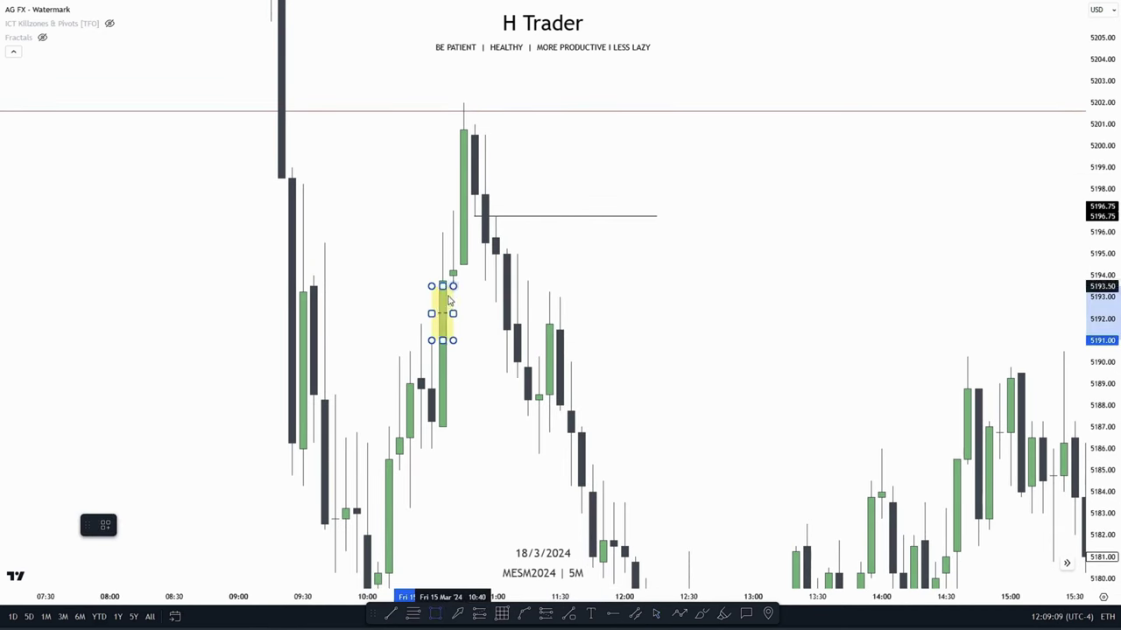
{"action": "left_click", "coordinate": [453, 286]}
{"action": "left_click_drag", "start_coordinate": [454, 313], "coordinate": [646, 304]}
{"action": "left_click", "coordinate": [633, 331]}
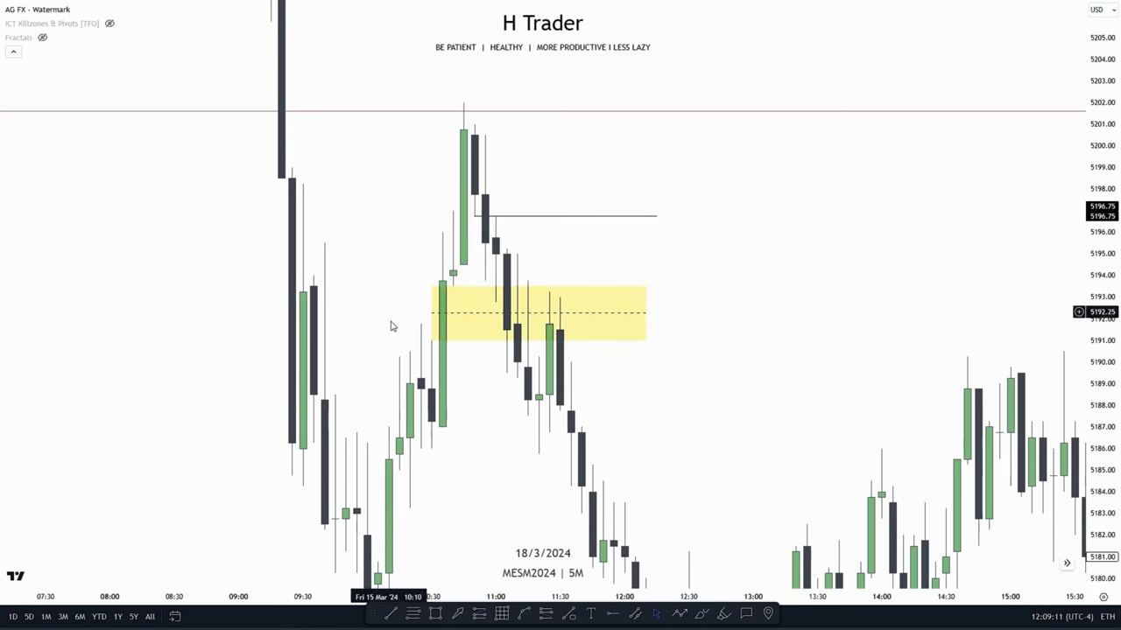
Step: Draw a horizontal trend line at 5183.25 from the 10:20 candle's low to about 11:45
{"action": "left_click_drag", "start_coordinate": [521, 481], "coordinate": [522, 472]}
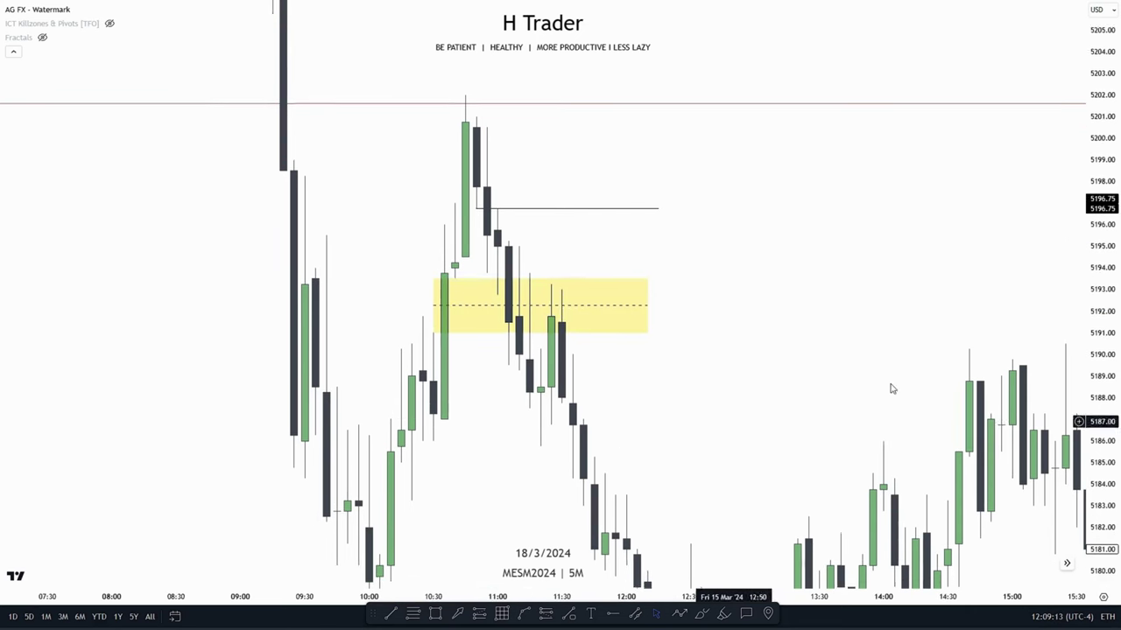
{"action": "left_click_drag", "start_coordinate": [1102, 337], "coordinate": [1102, 399]}
{"action": "left_click_drag", "start_coordinate": [565, 496], "coordinate": [576, 477]}
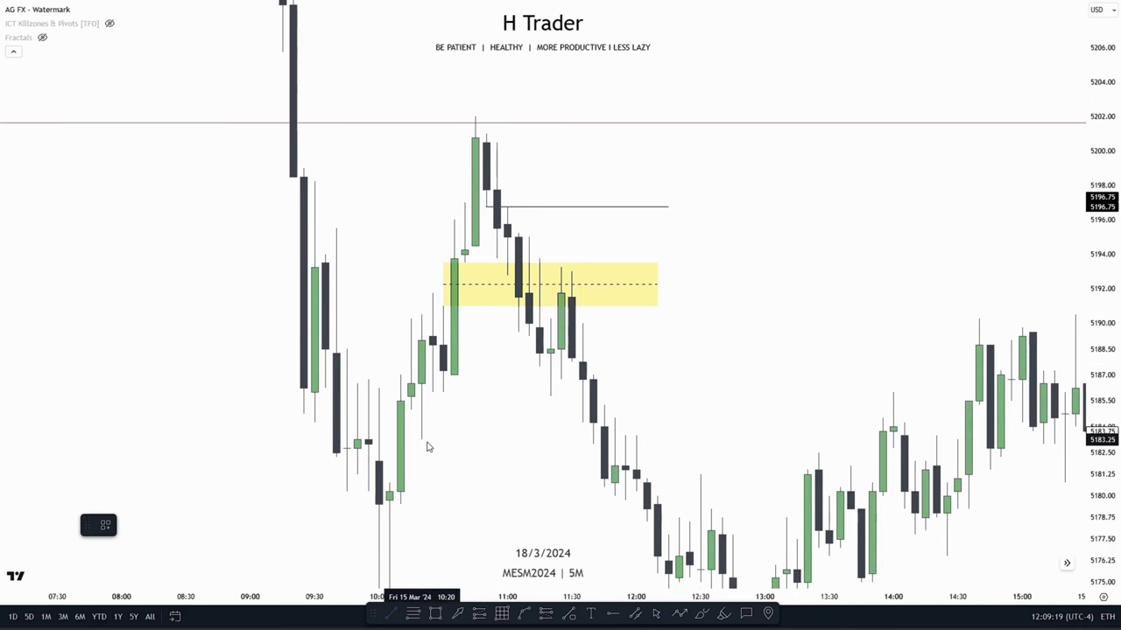
{"action": "left_click_drag", "start_coordinate": [421, 440], "coordinate": [598, 440]}
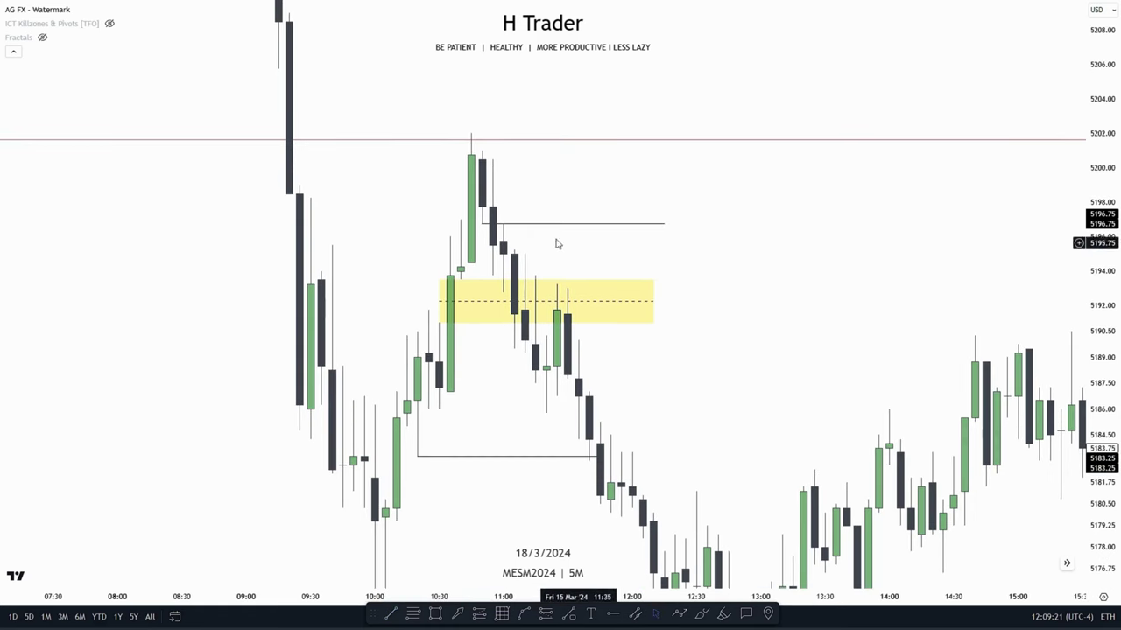
Step: Place a Short Position at 10:30 with its entry at the yellow zone's lower edge, 5191.00
{"action": "left_click_drag", "start_coordinate": [1097, 321], "coordinate": [1098, 300]}
{"action": "scroll", "coordinate": [666, 459], "scroll_direction": "left", "scroll_amount": 1}
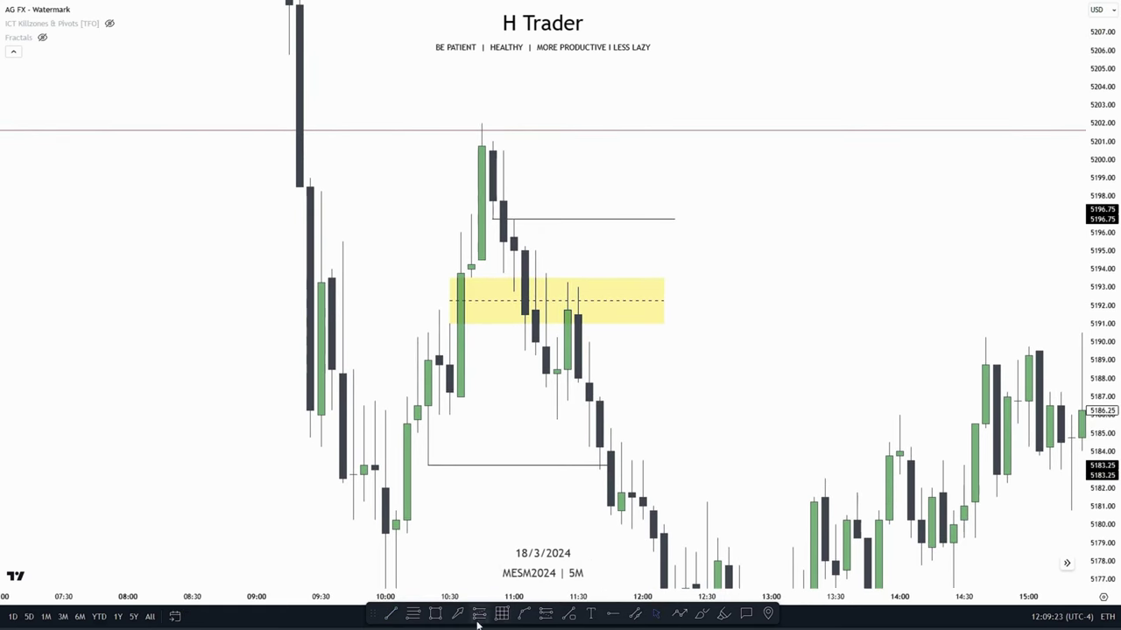
{"action": "left_click", "coordinate": [546, 615]}
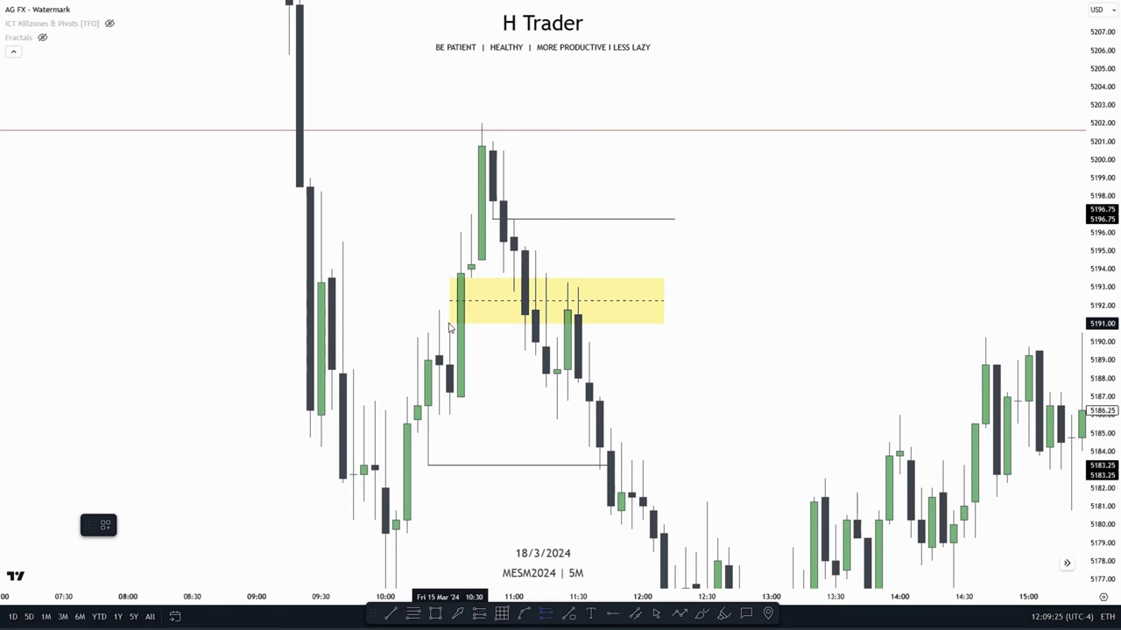
{"action": "left_click", "coordinate": [450, 325]}
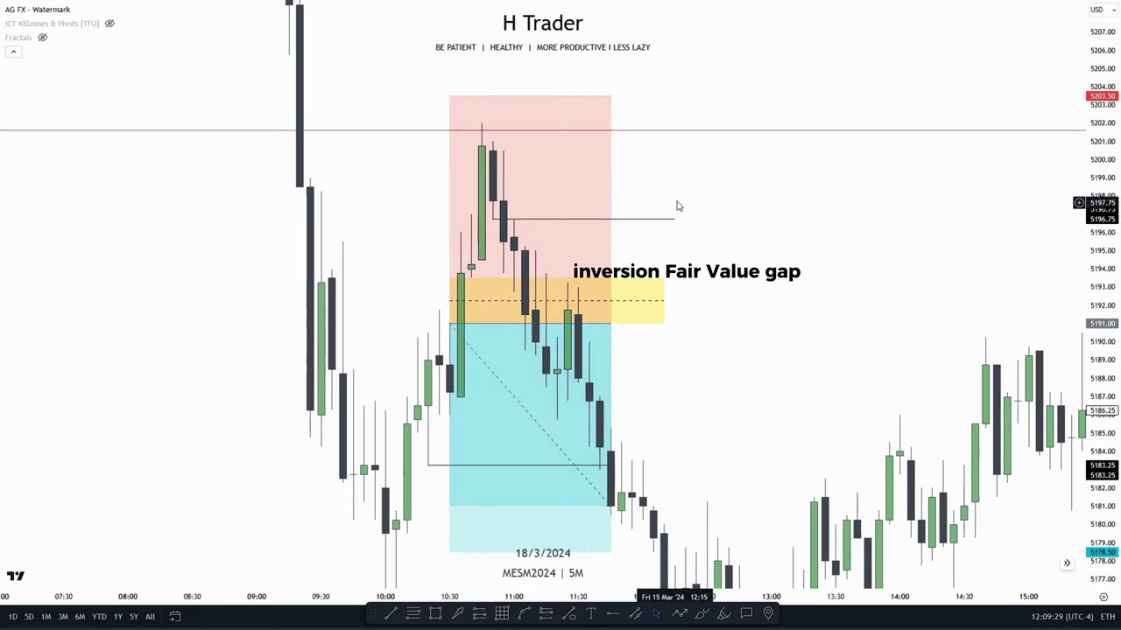
Step: Lower the short position's stop level to 5195.50, just above the yellow zone
{"action": "left_click_drag", "start_coordinate": [775, 257], "coordinate": [756, 300]}
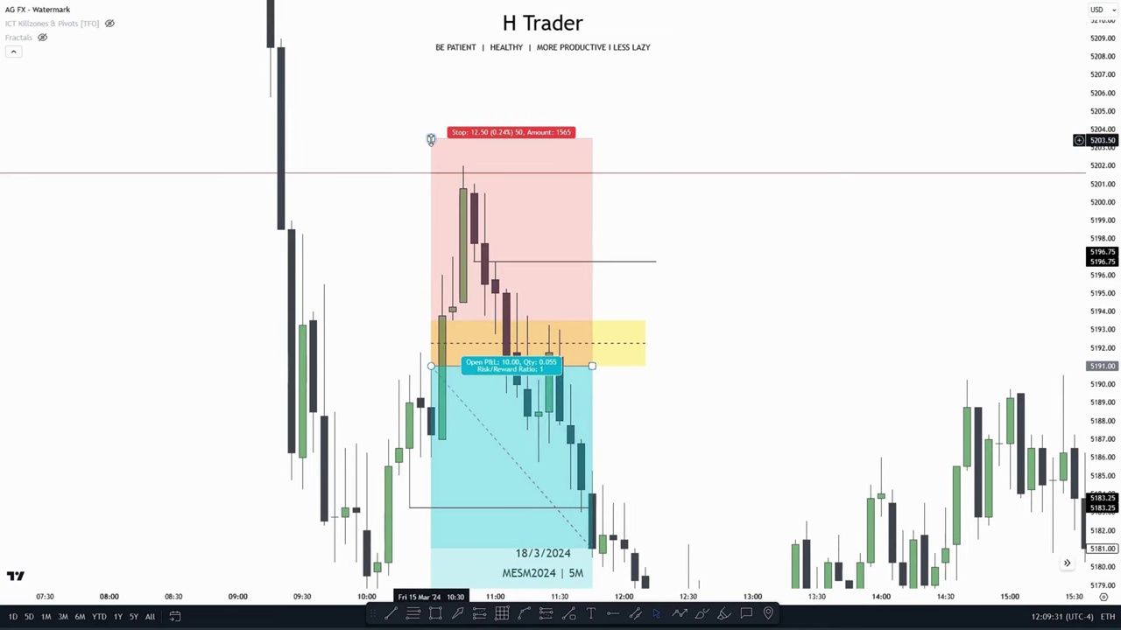
{"action": "left_click_drag", "start_coordinate": [430, 139], "coordinate": [430, 285]}
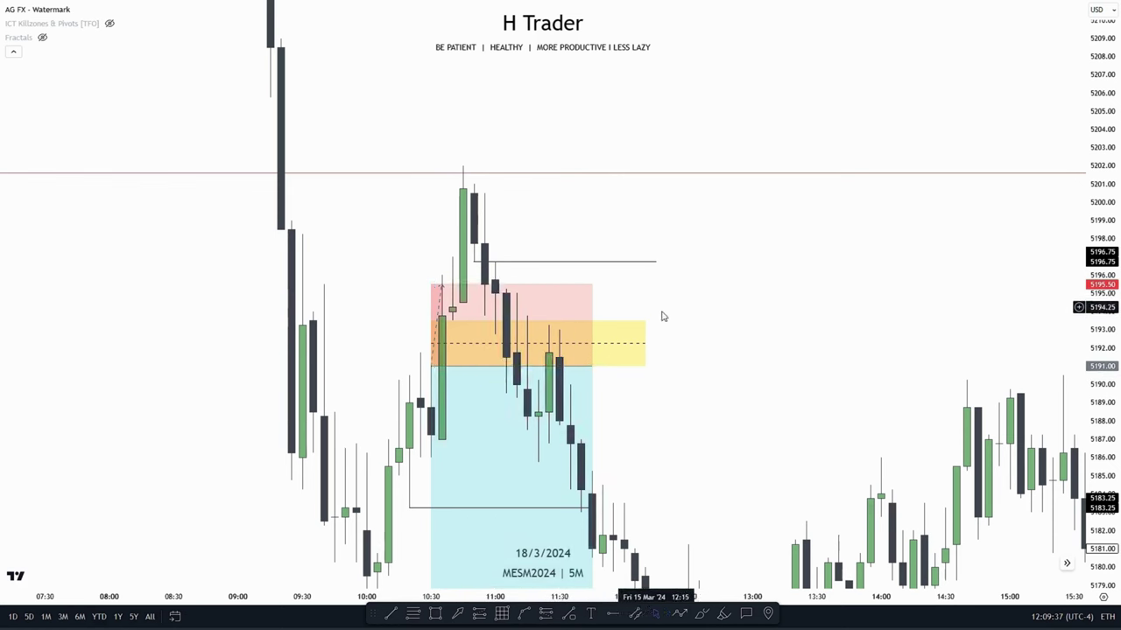
{"action": "left_click_drag", "start_coordinate": [850, 403], "coordinate": [836, 287]}
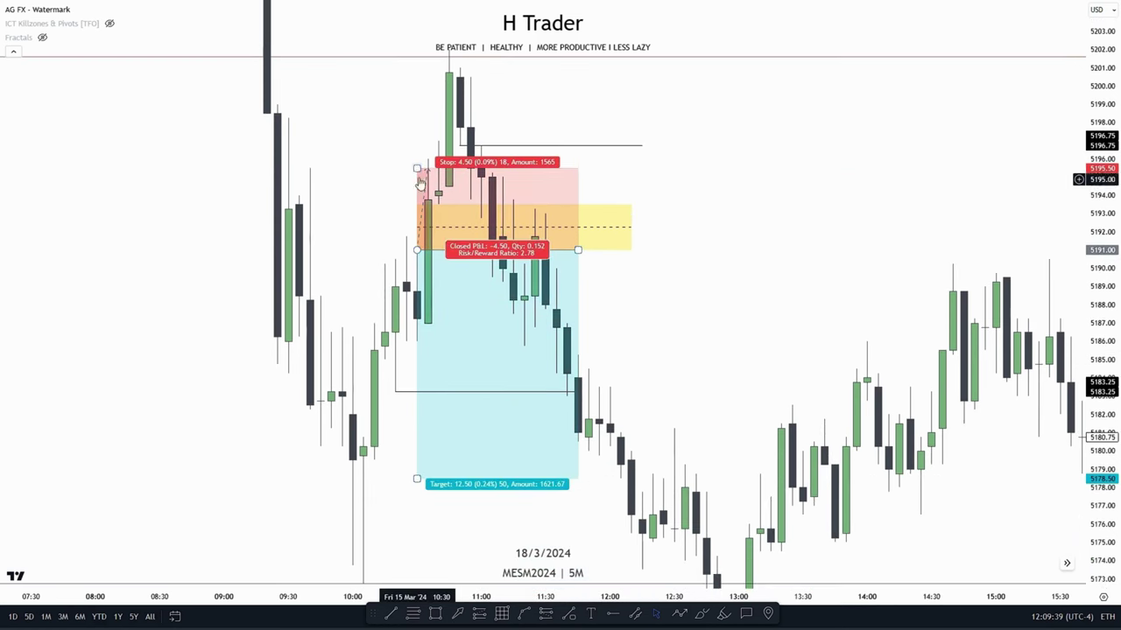
Step: Tighten the short position's stop to 5194.25 and set its target to 5183.25 at the lower horizontal line
{"action": "left_click_drag", "start_coordinate": [417, 168], "coordinate": [665, 191]}
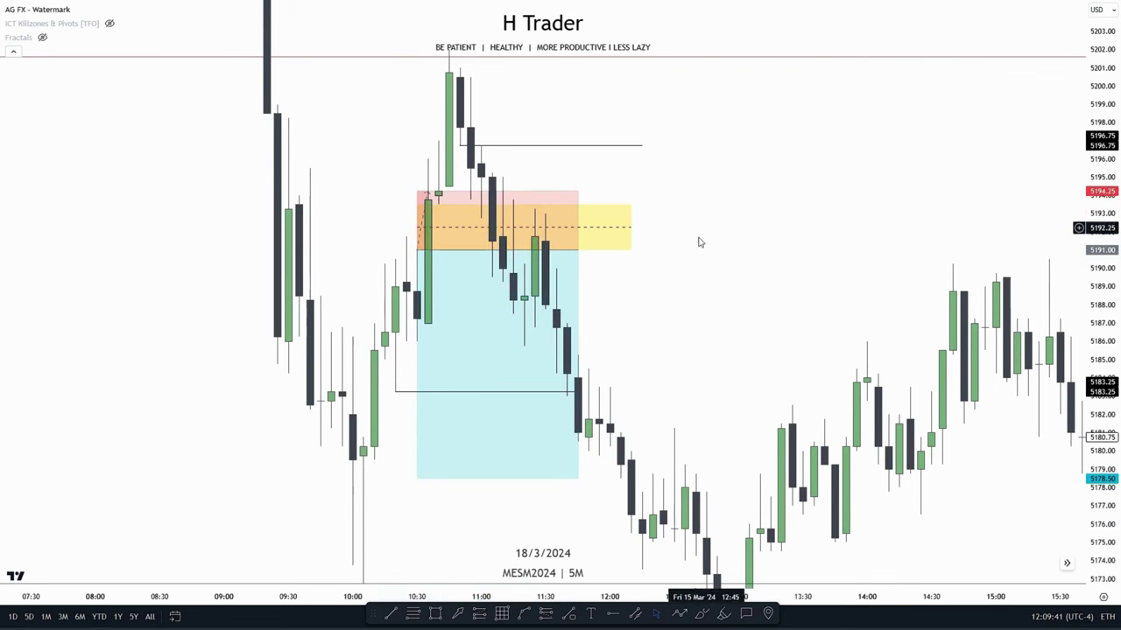
{"action": "left_click_drag", "start_coordinate": [417, 480], "coordinate": [400, 403]}
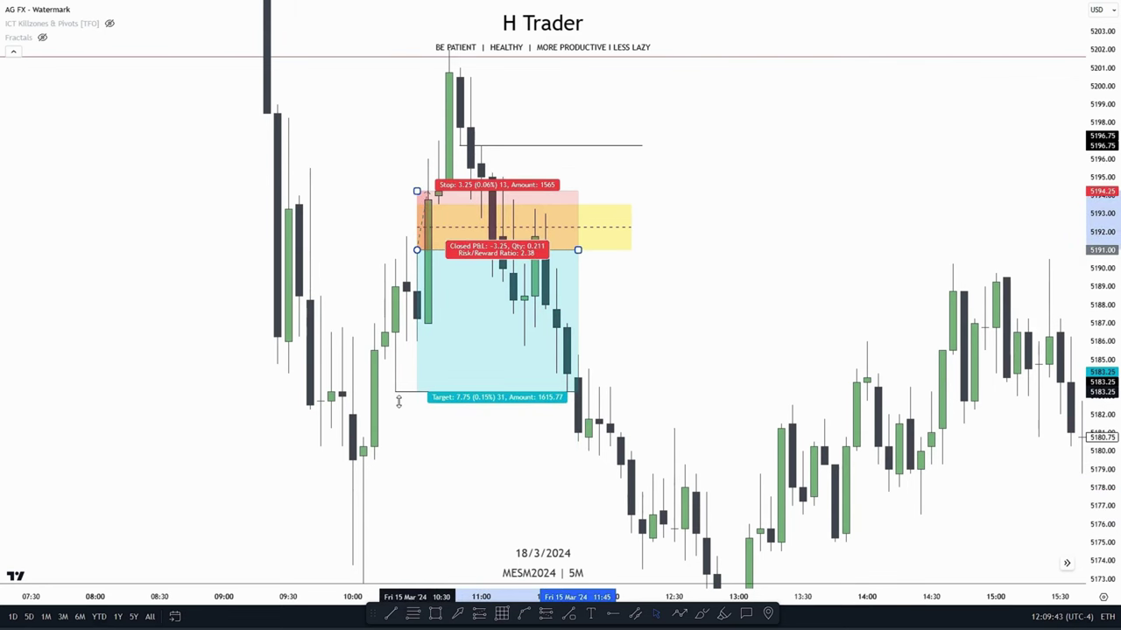
{"action": "left_click_drag", "start_coordinate": [723, 313], "coordinate": [735, 370]}
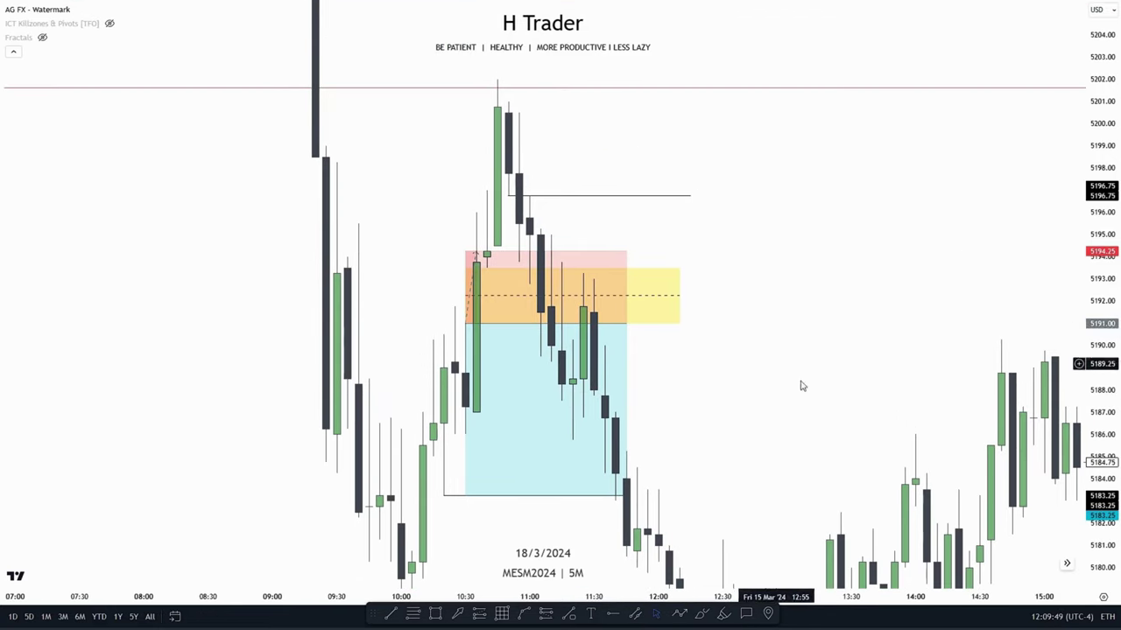
{"action": "left_click_drag", "start_coordinate": [803, 386], "coordinate": [796, 370]}
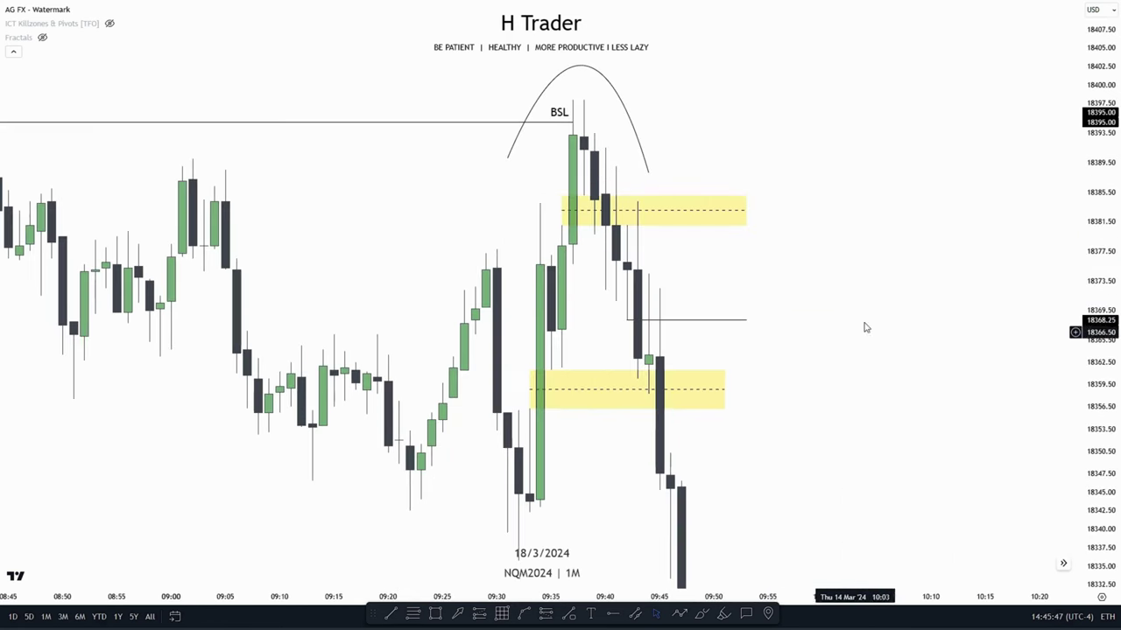
Step: Examine the 1-minute NQ chart around the BSL sweep at 18395.00 and price's reaction at the upper yellow gap zone
{"action": "scroll", "coordinate": [866, 325], "scroll_direction": "up", "scroll_amount": 3}
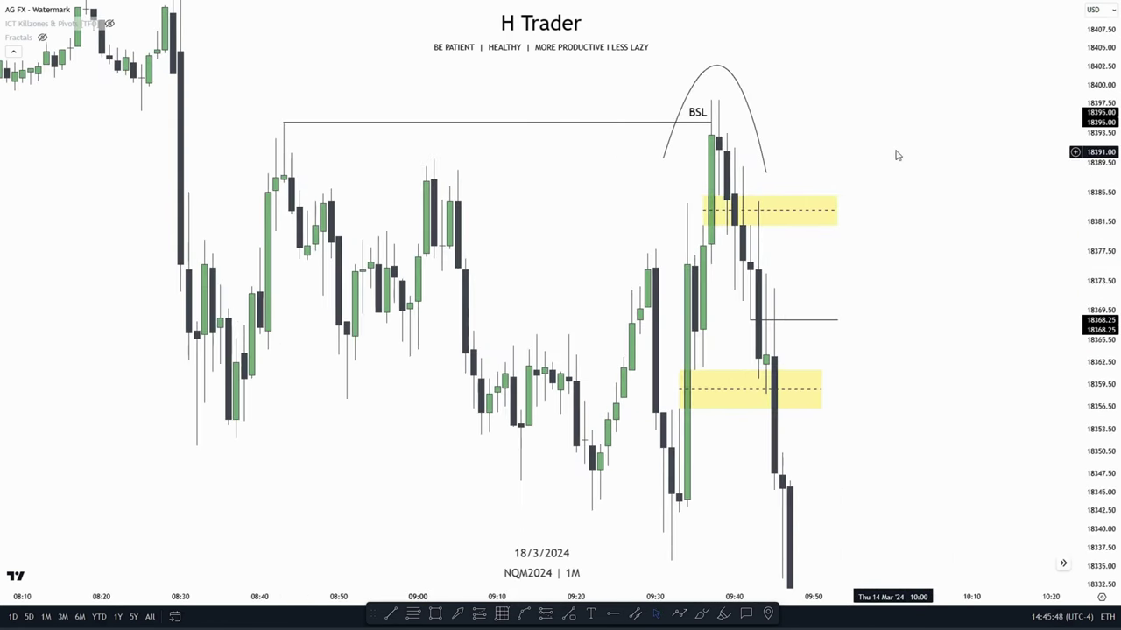
{"action": "left_click_drag", "start_coordinate": [896, 155], "coordinate": [817, 242]}
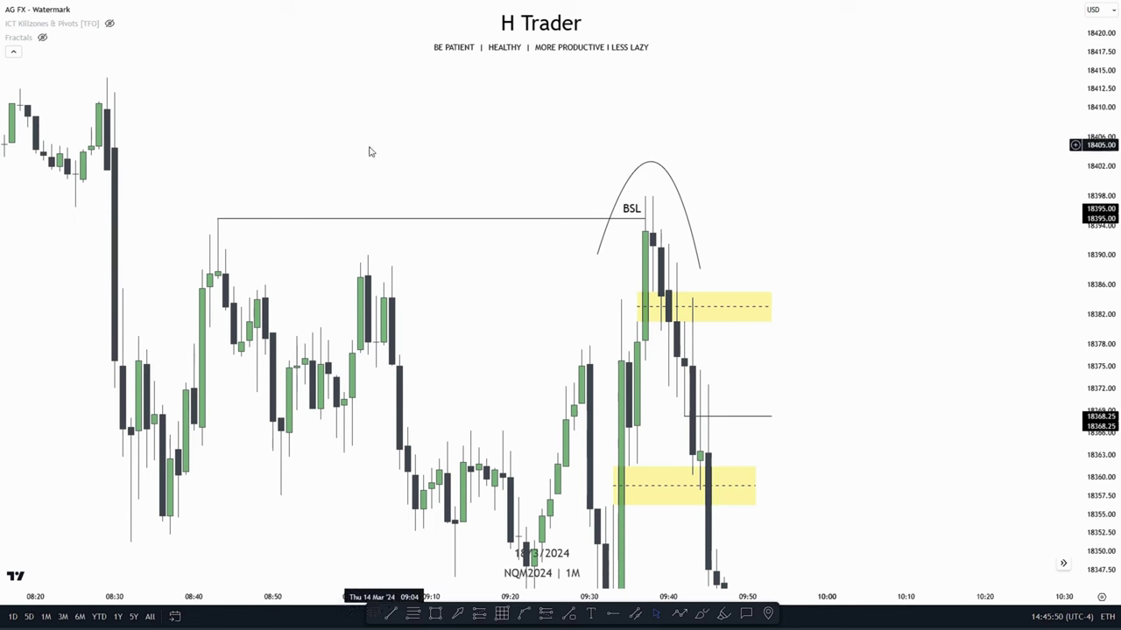
{"action": "left_click_drag", "start_coordinate": [1105, 369], "coordinate": [1105, 266]}
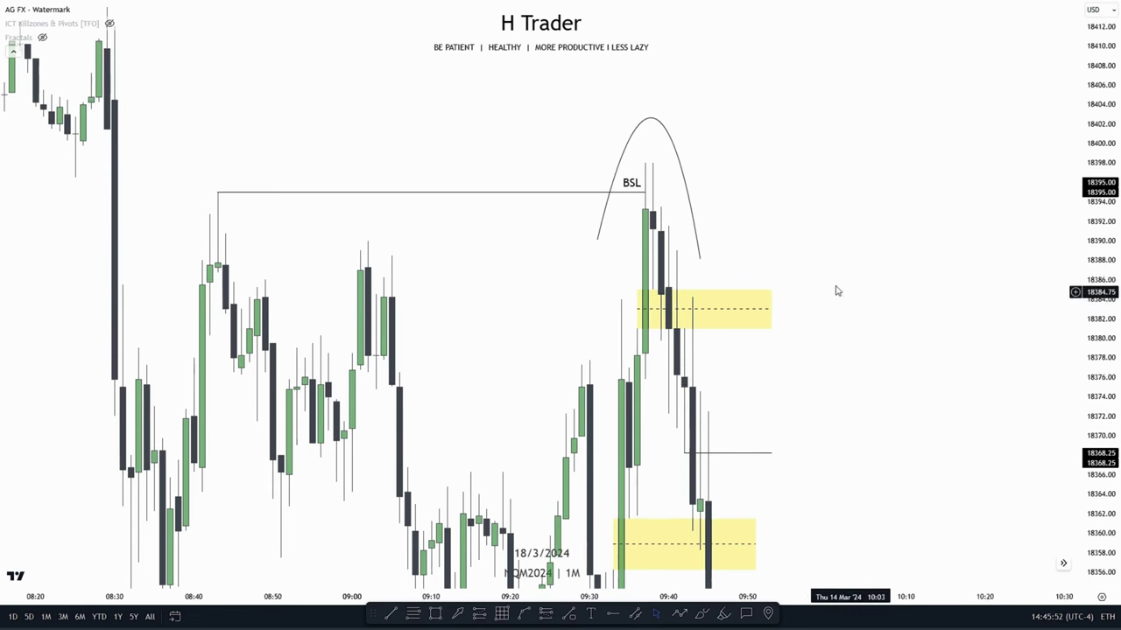
{"action": "scroll", "coordinate": [836, 291], "scroll_direction": "up", "scroll_amount": 3}
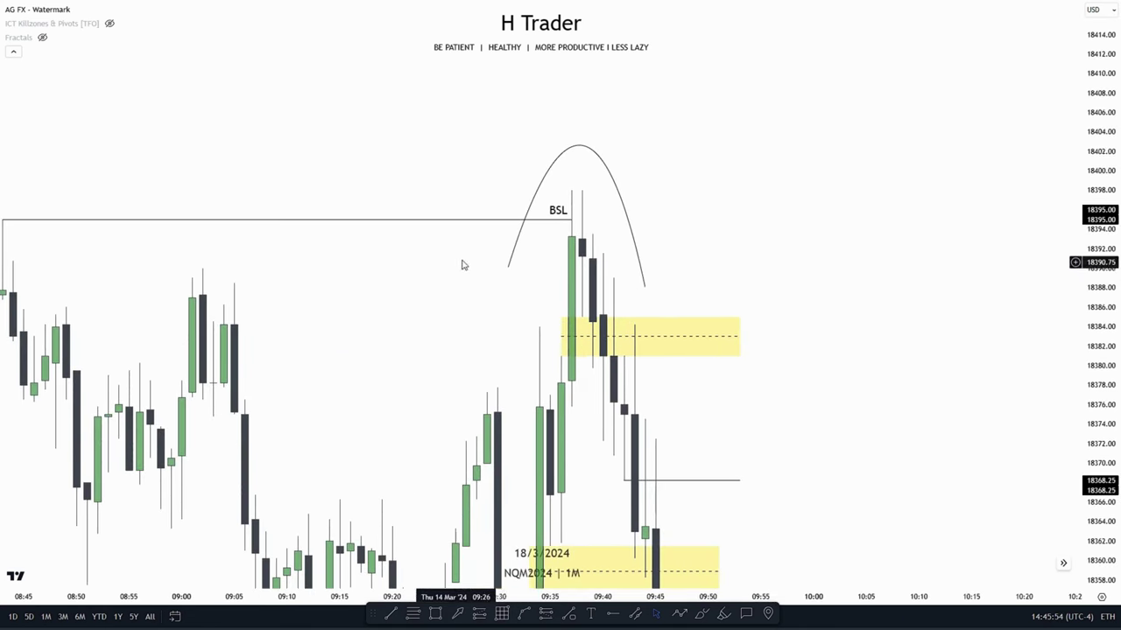
{"action": "left_click_drag", "start_coordinate": [856, 315], "coordinate": [867, 215]}
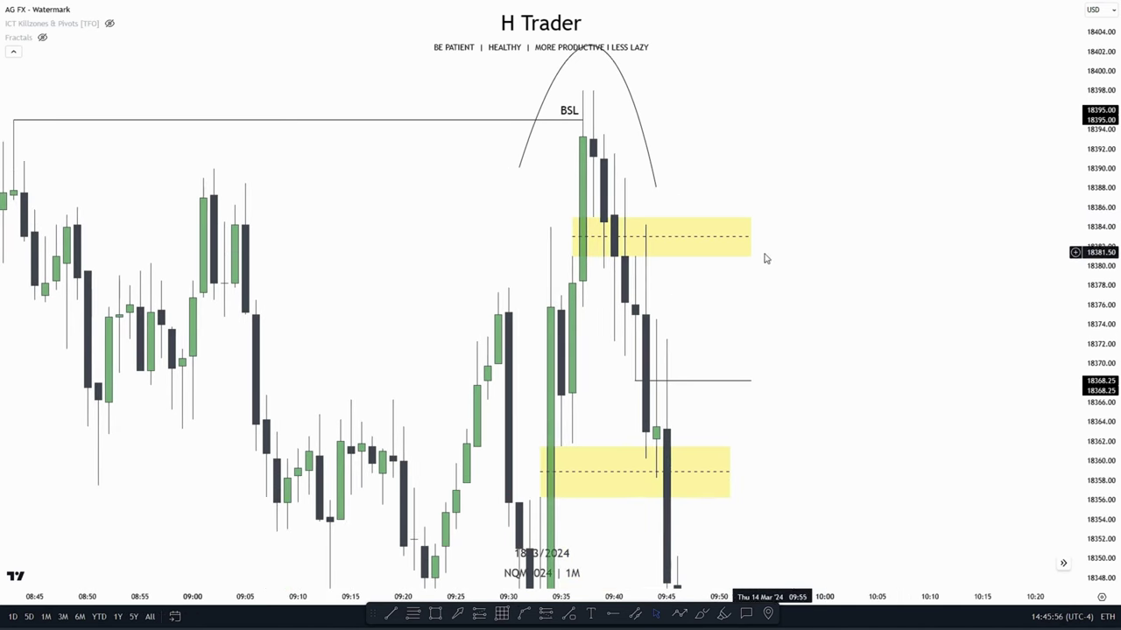
{"action": "left_click_drag", "start_coordinate": [720, 305], "coordinate": [747, 291]}
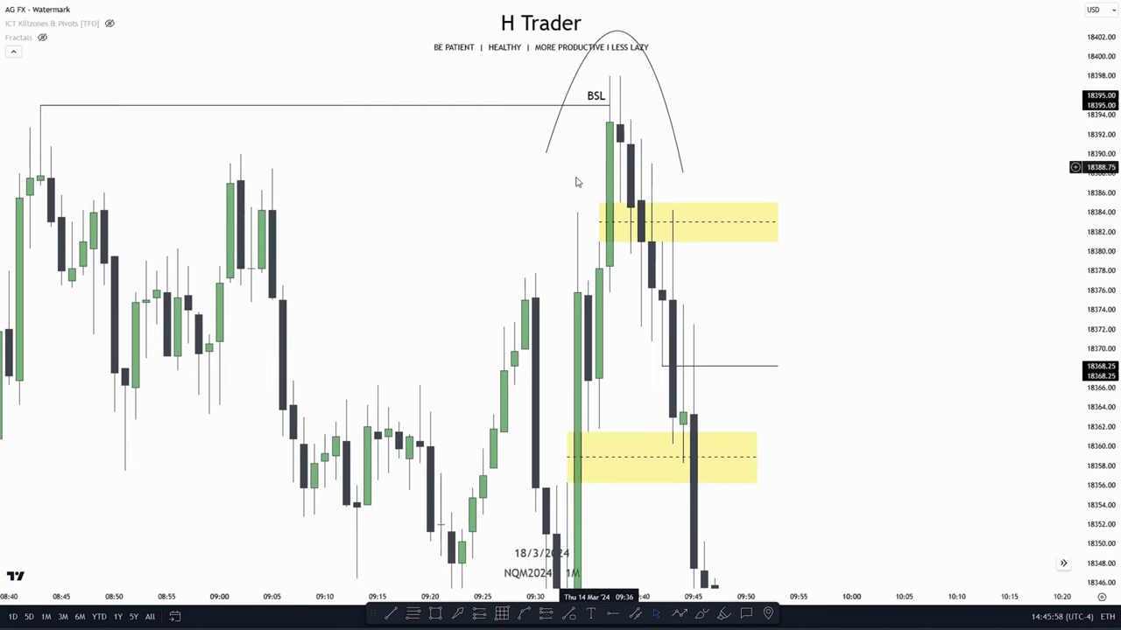
{"action": "left_click_drag", "start_coordinate": [1106, 324], "coordinate": [1106, 249]}
{"action": "scroll", "coordinate": [857, 290], "scroll_direction": "up", "scroll_amount": 2}
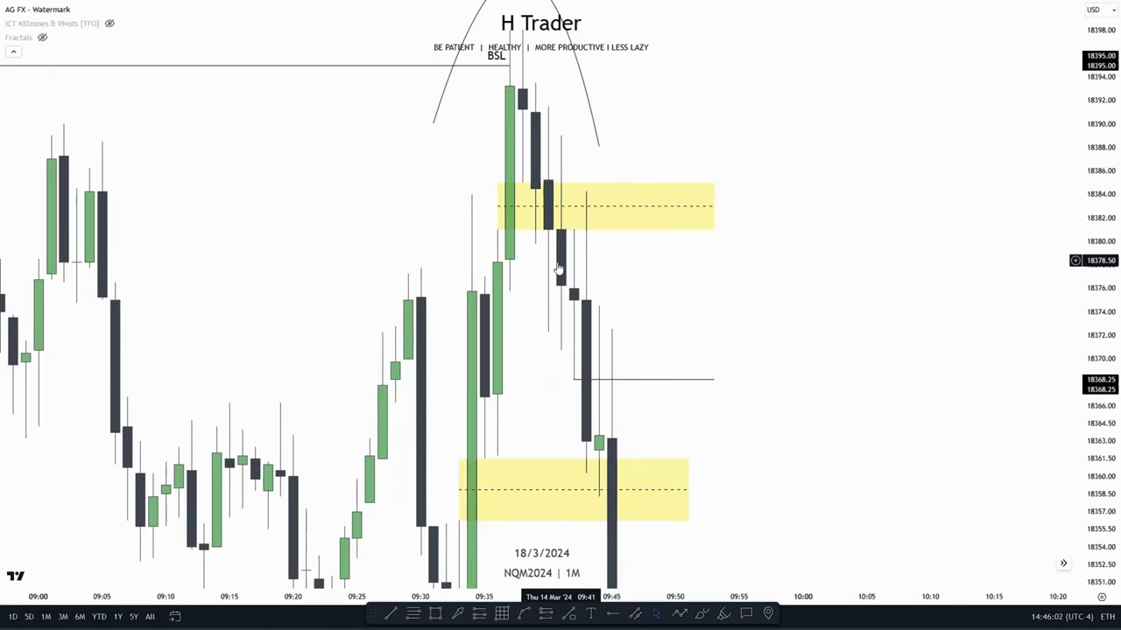
{"action": "left_click_drag", "start_coordinate": [525, 220], "coordinate": [576, 230]}
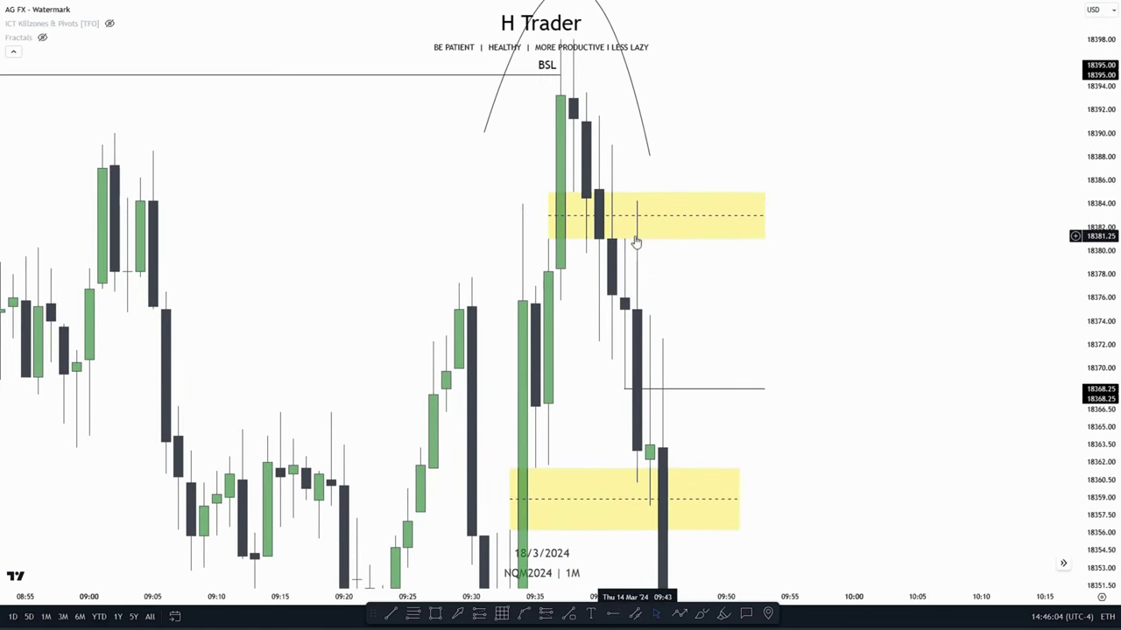
{"action": "left_click_drag", "start_coordinate": [1116, 217], "coordinate": [978, 376]}
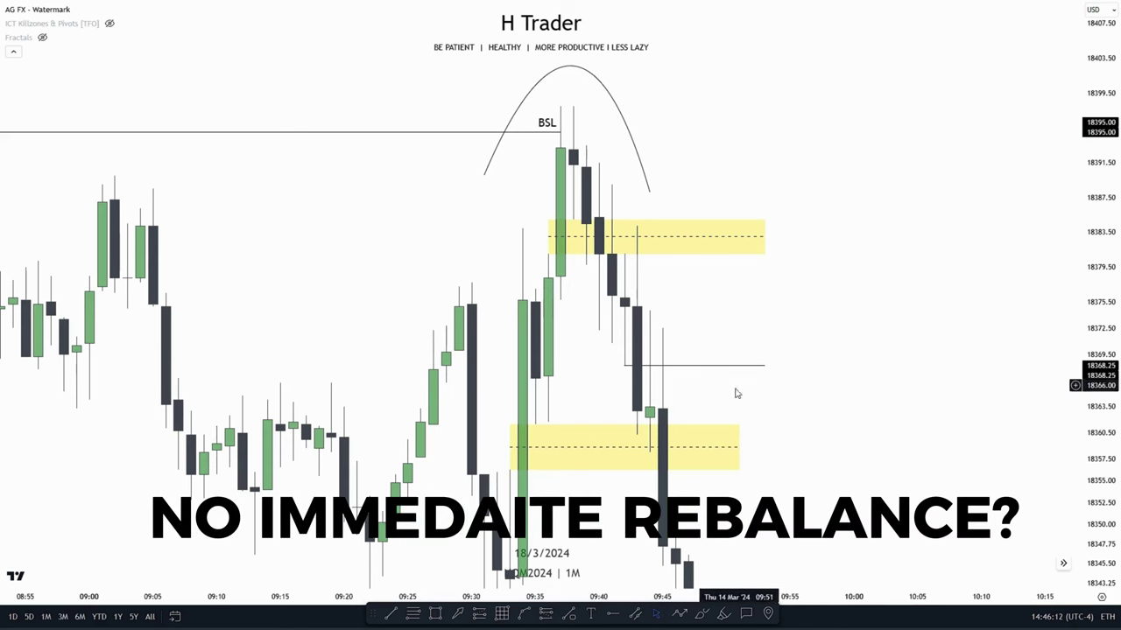
Step: Inspect how the 09:43 to 09:47 down candles trade around the 18368.25 line and the lower yellow gap zone
{"action": "left_click_drag", "start_coordinate": [835, 338], "coordinate": [840, 309]}
{"action": "left_click_drag", "start_coordinate": [1100, 298], "coordinate": [1101, 273]}
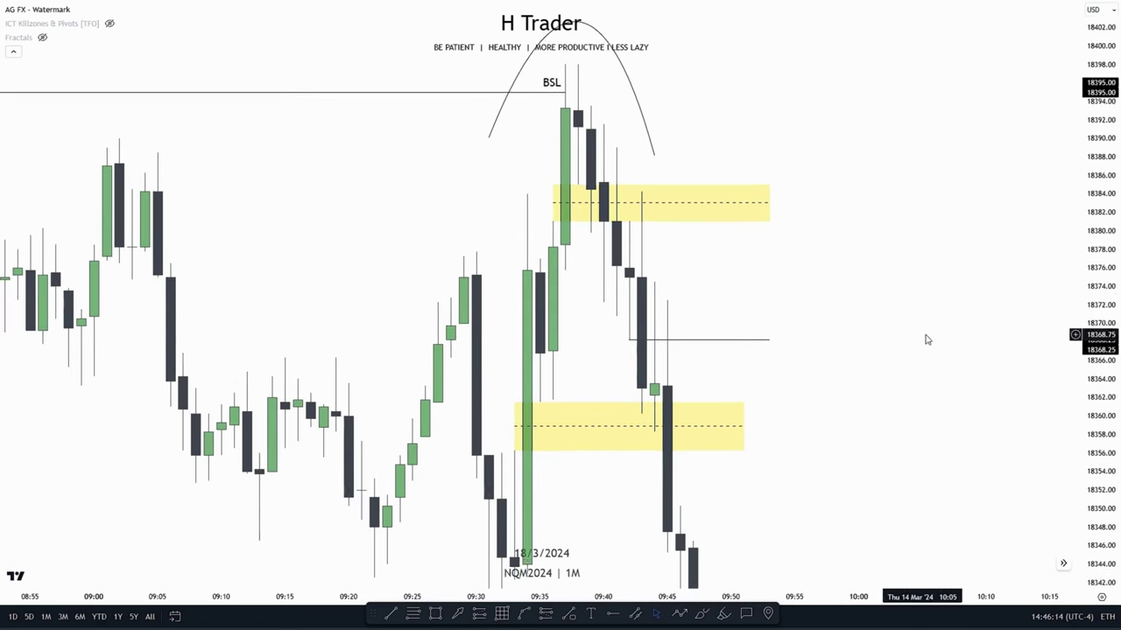
{"action": "left_click_drag", "start_coordinate": [925, 338], "coordinate": [911, 324]}
{"action": "left_click_drag", "start_coordinate": [1100, 231], "coordinate": [1100, 275]}
{"action": "left_click_drag", "start_coordinate": [866, 339], "coordinate": [801, 287]}
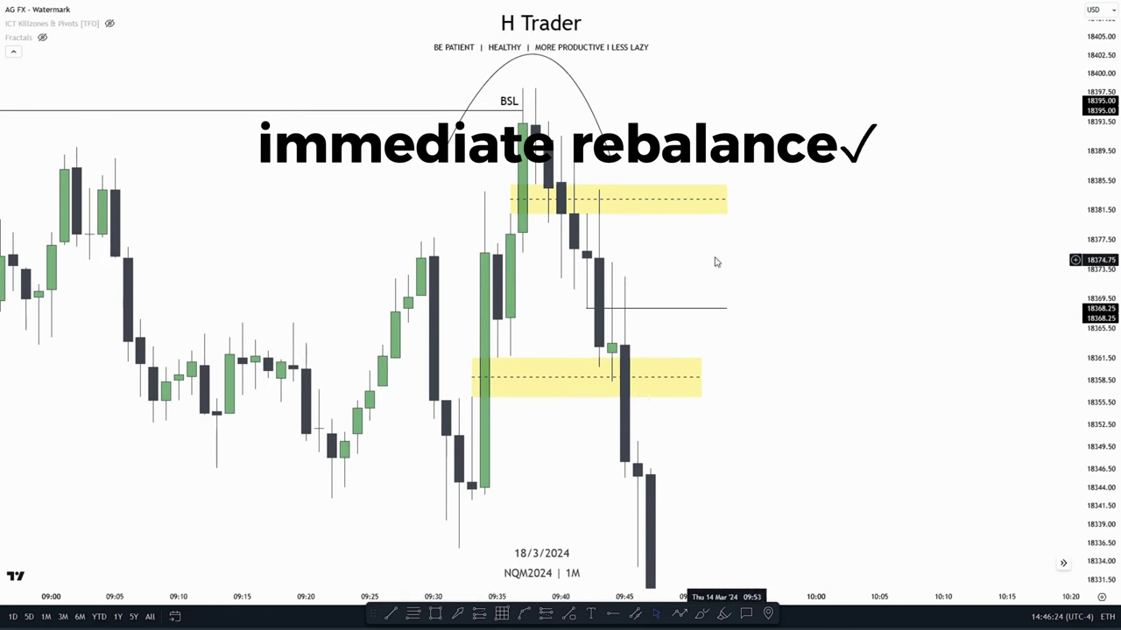
{"action": "left_click_drag", "start_coordinate": [812, 383], "coordinate": [825, 355]}
{"action": "left_click_drag", "start_coordinate": [1099, 241], "coordinate": [1100, 279]}
{"action": "left_click_drag", "start_coordinate": [879, 357], "coordinate": [872, 315]}
{"action": "left_click_drag", "start_coordinate": [1099, 377], "coordinate": [1100, 342]}
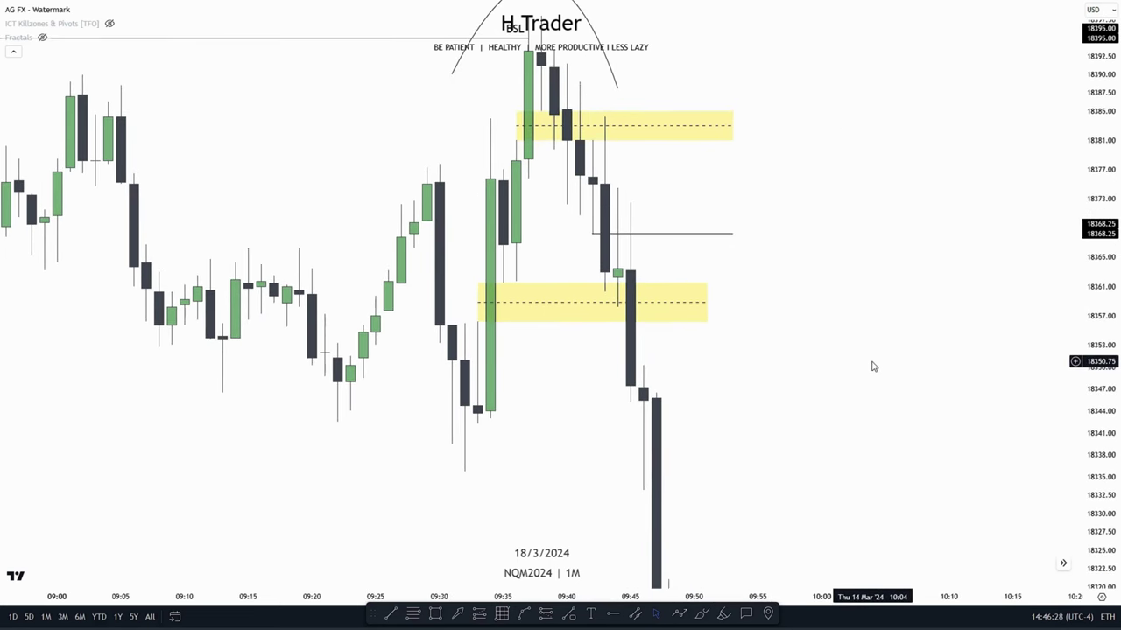
{"action": "left_click_drag", "start_coordinate": [835, 311], "coordinate": [818, 320]}
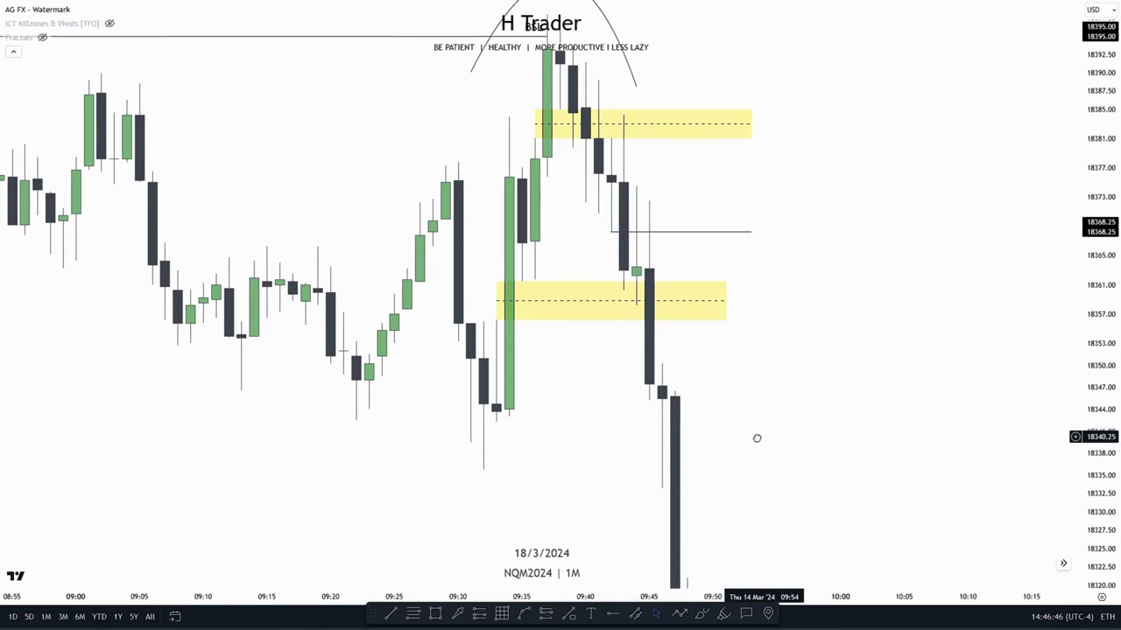
Step: Place a Short Position at the 09:45 candle's close with its entry at 18347.50 and its stop at 18366.75
{"action": "left_click_drag", "start_coordinate": [755, 437], "coordinate": [706, 505]}
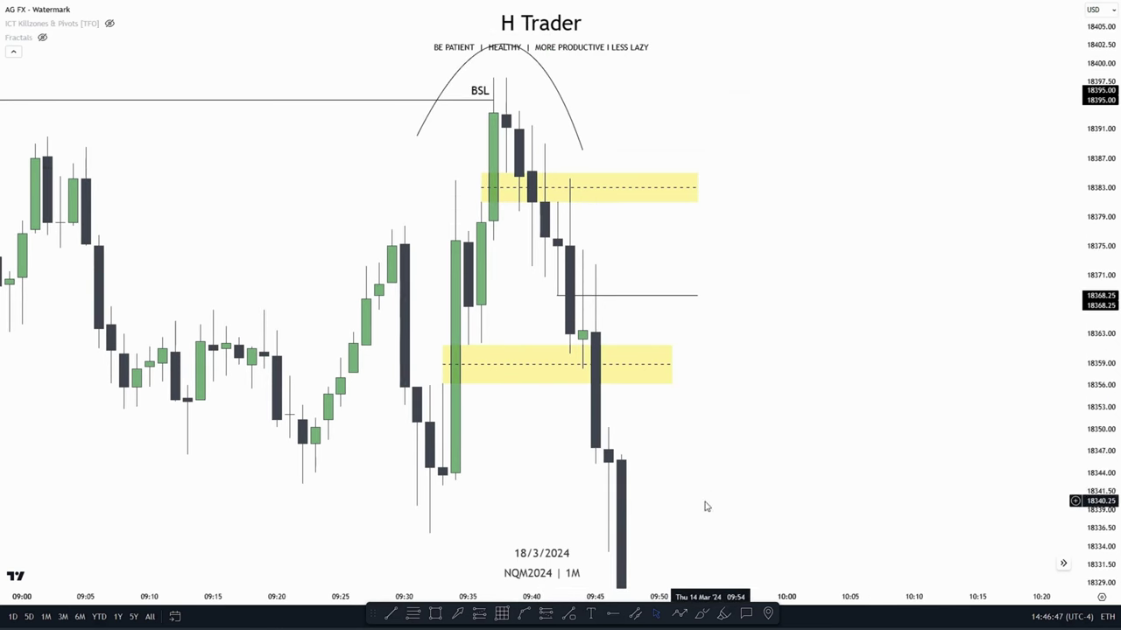
{"action": "left_click", "coordinate": [596, 449]}
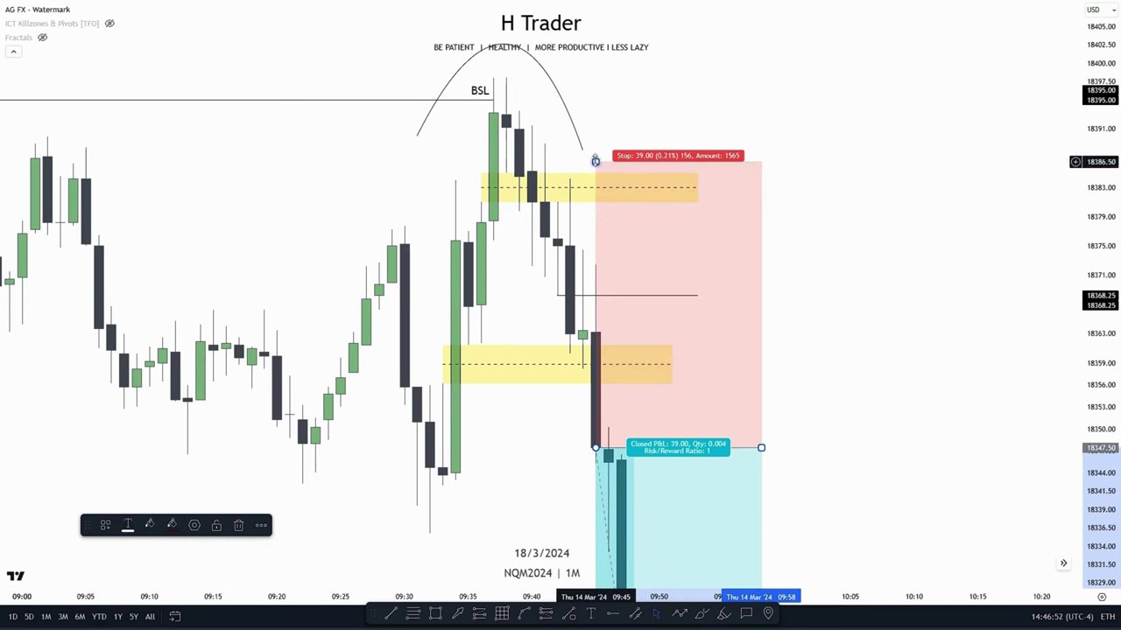
{"action": "left_click_drag", "start_coordinate": [595, 160], "coordinate": [595, 306]}
{"action": "left_click", "coordinate": [716, 298]}
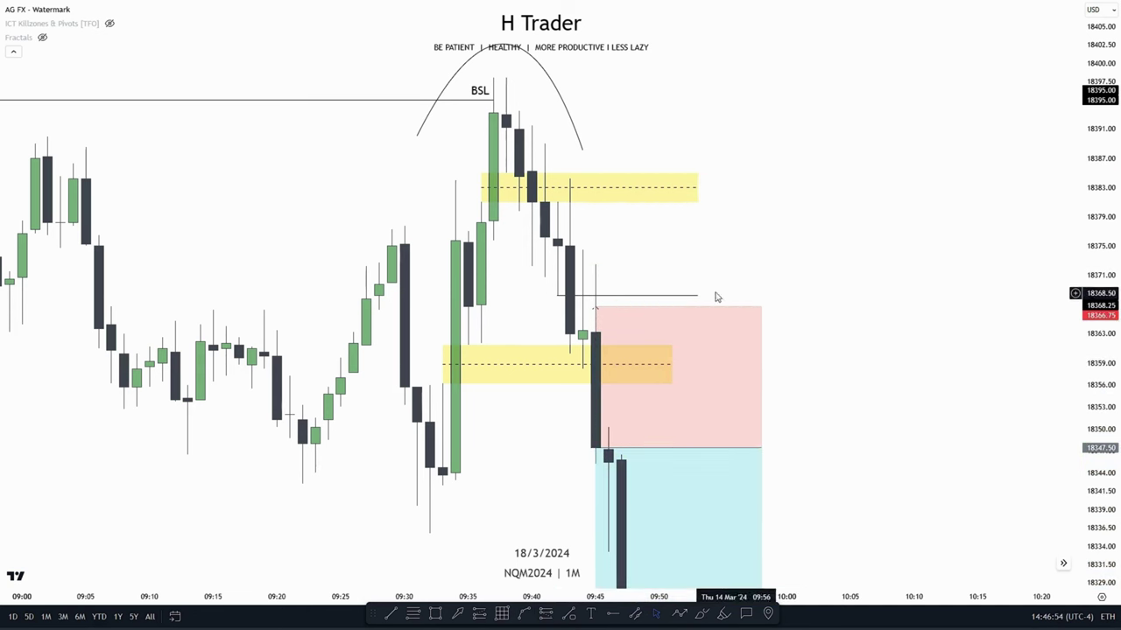
Step: Set the short position's target to about 18335.50, level with the 09:32 swing low
{"action": "left_click_drag", "start_coordinate": [932, 416], "coordinate": [887, 283]}
{"action": "scroll", "coordinate": [888, 283], "scroll_direction": "down", "scroll_amount": 2}
{"action": "left_click_drag", "start_coordinate": [1110, 215], "coordinate": [1108, 351]}
{"action": "left_click_drag", "start_coordinate": [979, 378], "coordinate": [875, 323]}
{"action": "left_click", "coordinate": [551, 458]}
{"action": "mouse_move", "coordinate": [554, 458]}
{"action": "left_mouse_down"}
{"action": "mouse_move", "coordinate": [438, 313]}
{"action": "mouse_move", "coordinate": [416, 316]}
{"action": "left_mouse_up"}
{"action": "left_click_drag", "start_coordinate": [467, 302], "coordinate": [459, 340]}
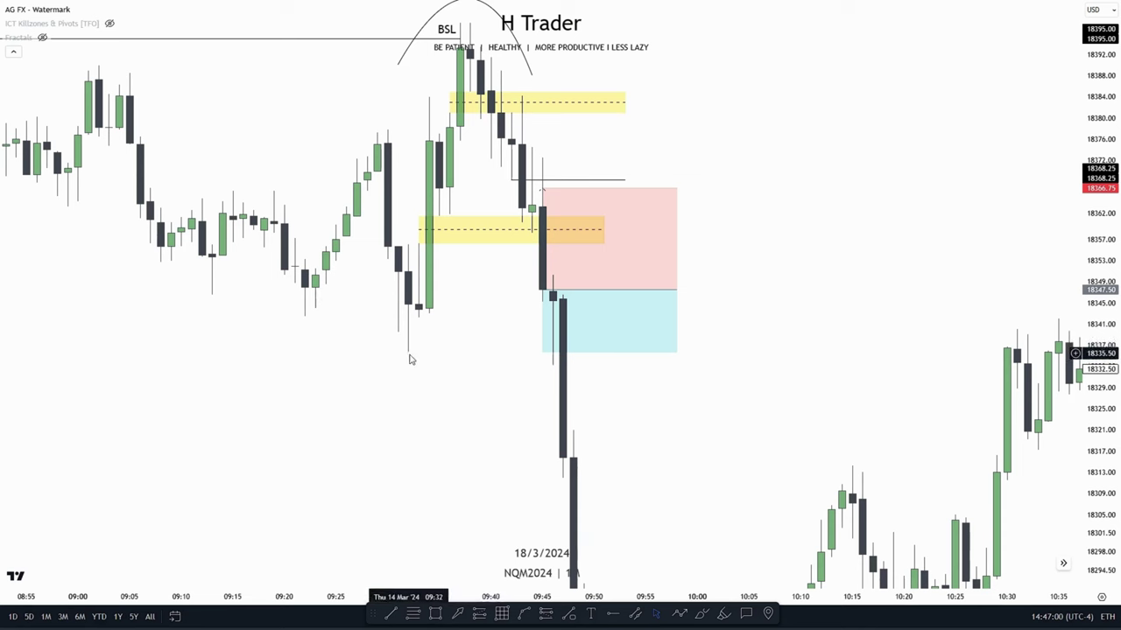
{"action": "left_click_drag", "start_coordinate": [1104, 348], "coordinate": [1104, 275]}
{"action": "left_click_drag", "start_coordinate": [774, 313], "coordinate": [792, 307]}
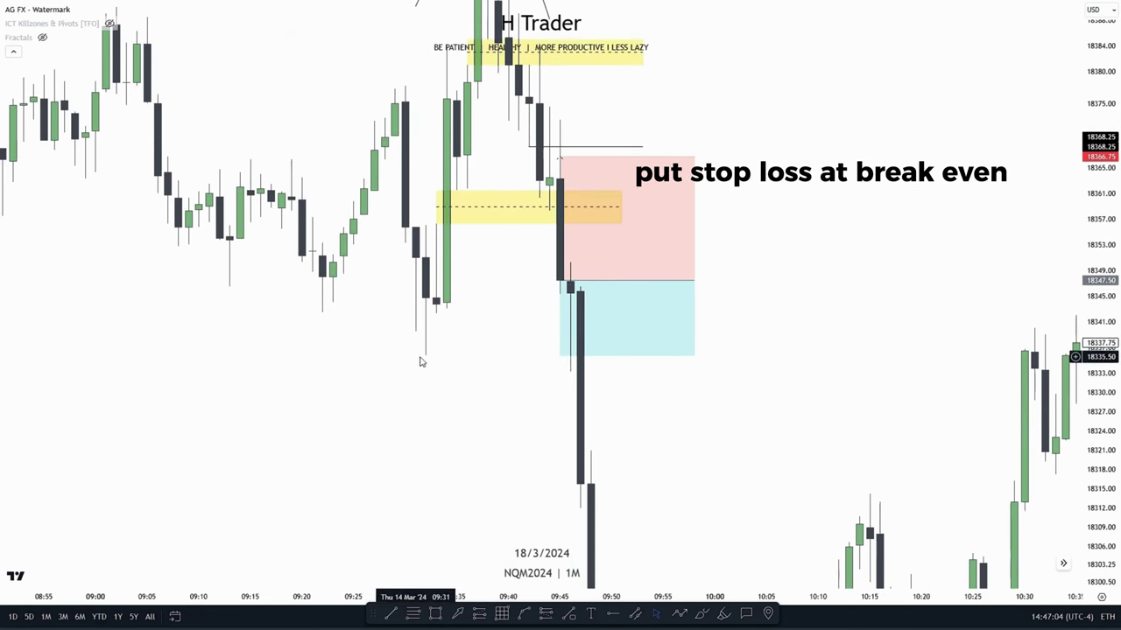
Step: Extend the short position's target down to 18288.00, level with the 13 March low near 16:10
{"action": "left_click_drag", "start_coordinate": [561, 356], "coordinate": [554, 511]}
{"action": "scroll", "coordinate": [423, 368], "scroll_direction": "down", "scroll_amount": 10}
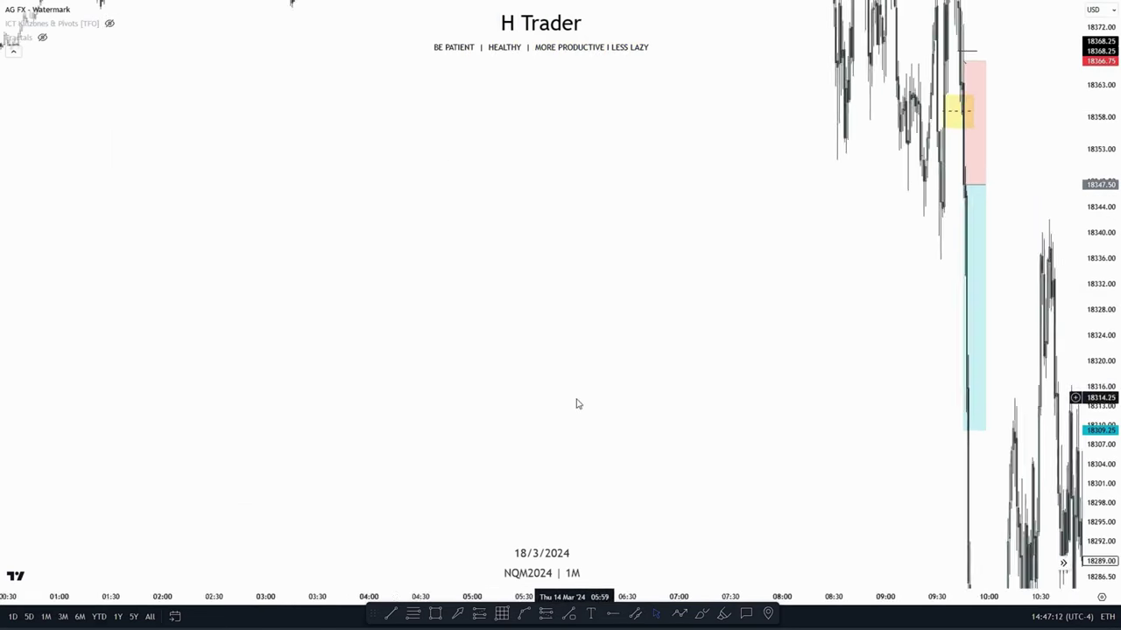
{"action": "left_click_drag", "start_coordinate": [629, 386], "coordinate": [407, 143]}
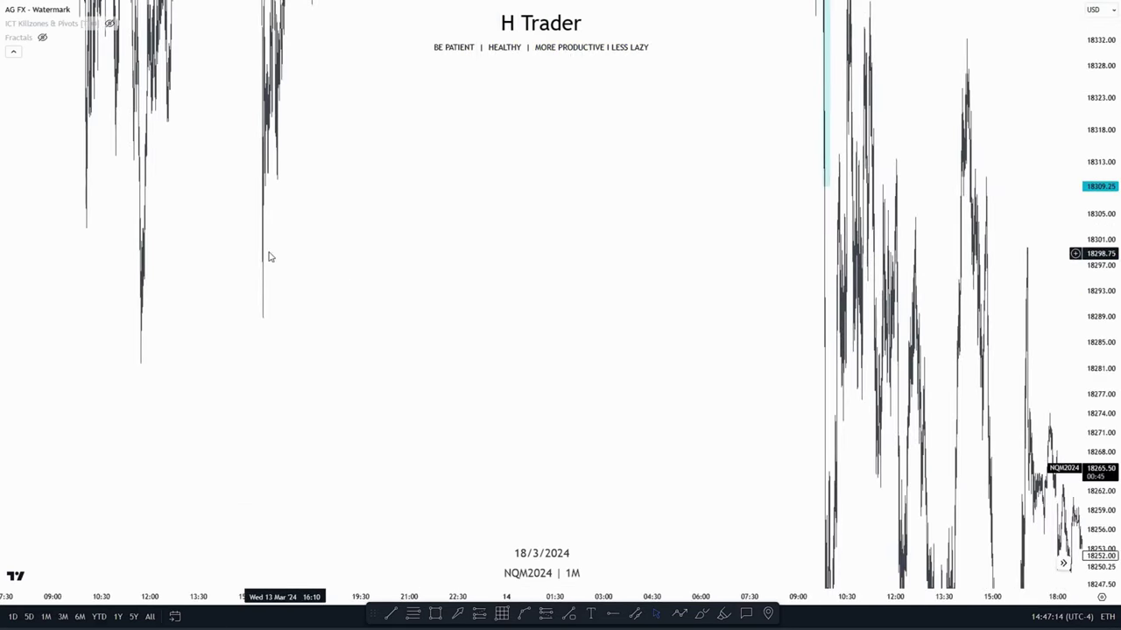
{"action": "left_click_drag", "start_coordinate": [818, 183], "coordinate": [263, 323]}
{"action": "scroll", "coordinate": [540, 408], "scroll_direction": "up", "scroll_amount": 10}
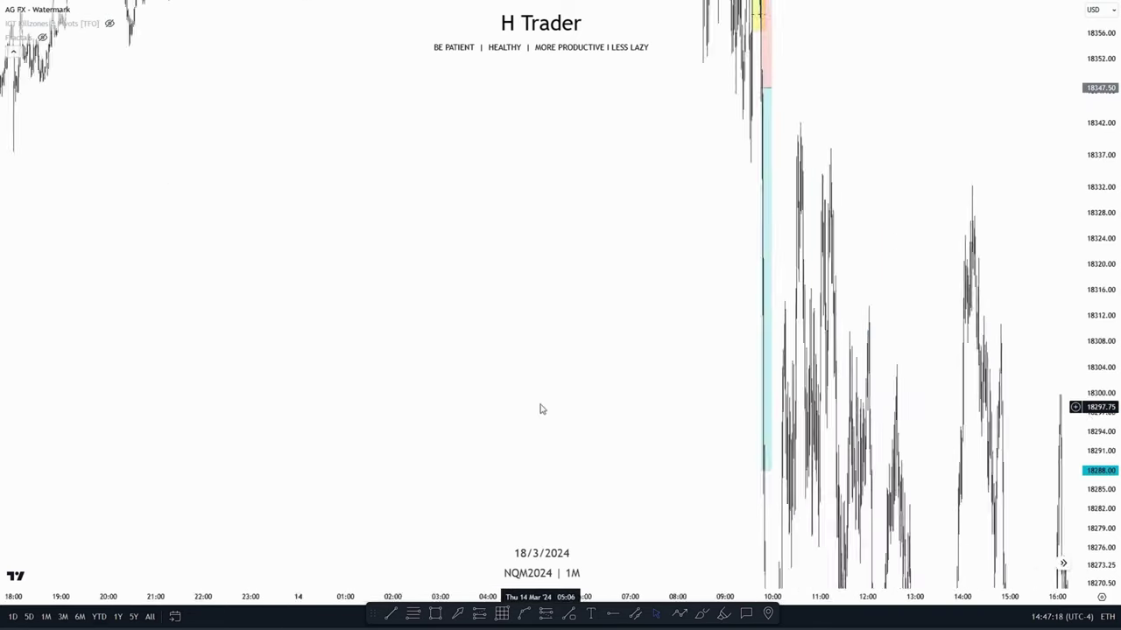
{"action": "scroll", "coordinate": [899, 357], "scroll_direction": "up", "scroll_amount": 8}
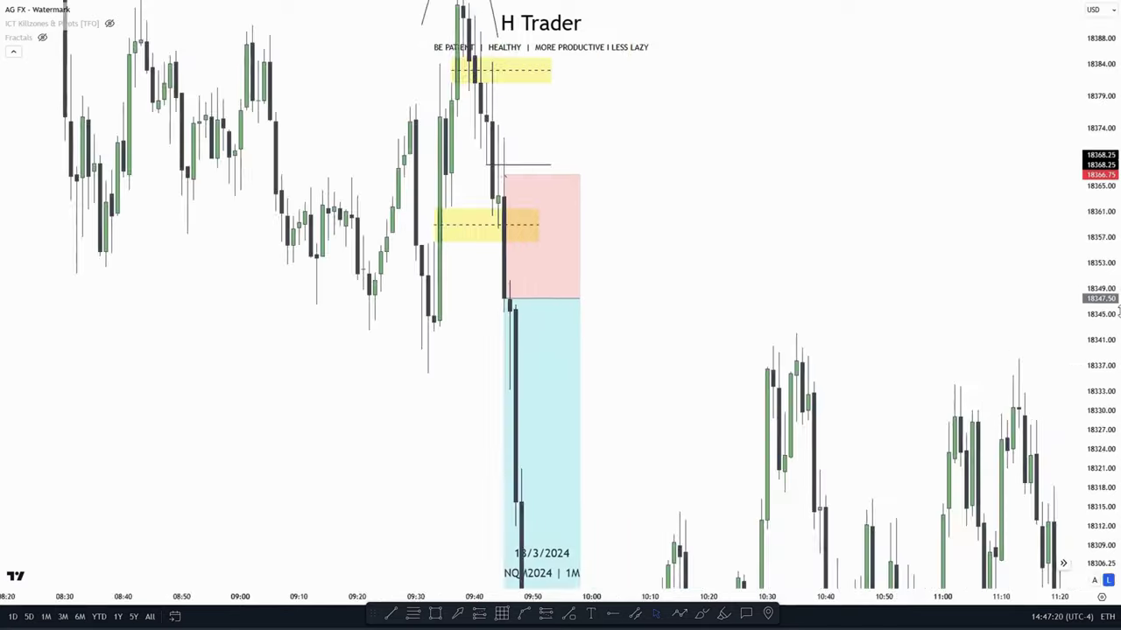
Step: Review the completed short setup against the BSL sweep, both yellow gap zones and the arc-marked 09:32 swing low
{"action": "left_click_drag", "start_coordinate": [715, 333], "coordinate": [857, 318]}
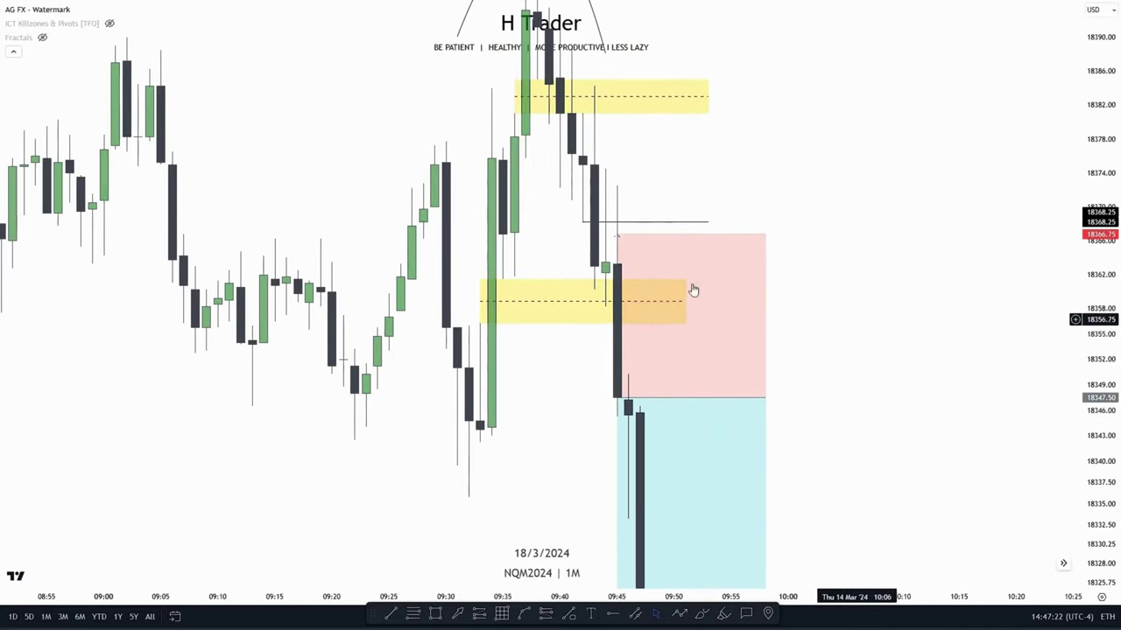
{"action": "left_click_drag", "start_coordinate": [875, 197], "coordinate": [838, 175]}
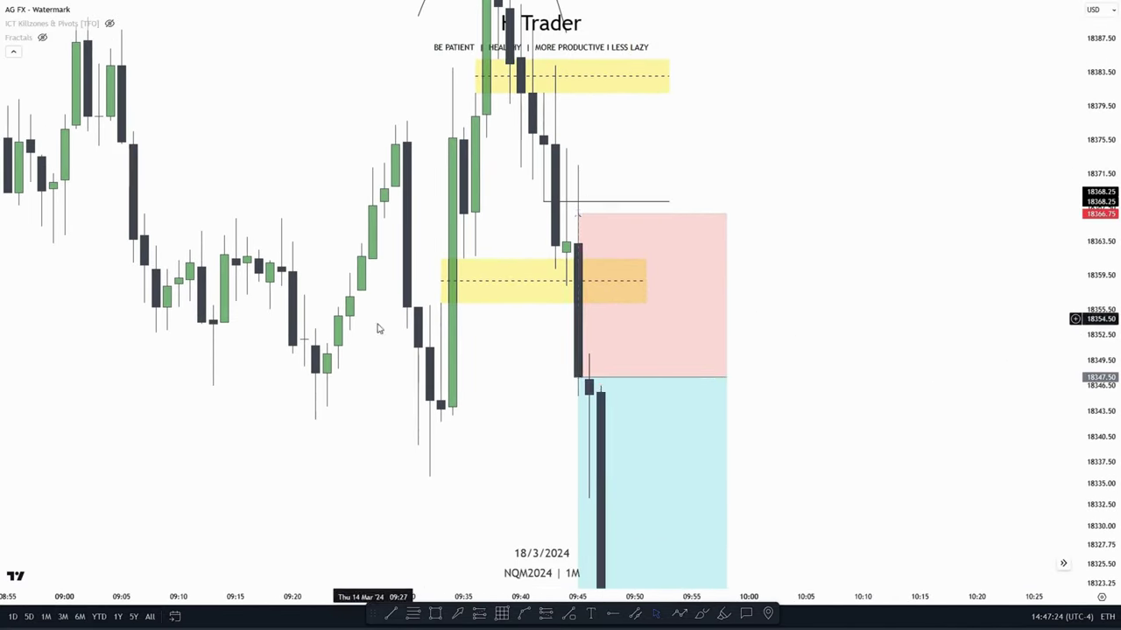
{"action": "left_click_drag", "start_coordinate": [800, 276], "coordinate": [786, 321]}
{"action": "left_click_drag", "start_coordinate": [1095, 236], "coordinate": [1095, 303]}
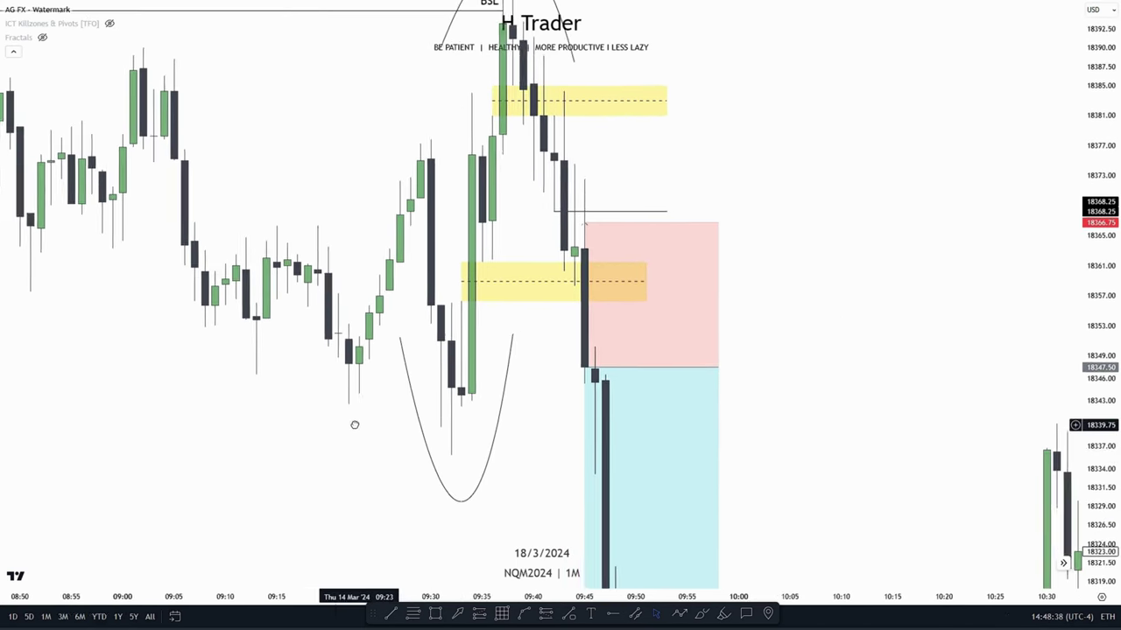
{"action": "left_click_drag", "start_coordinate": [355, 426], "coordinate": [351, 423]}
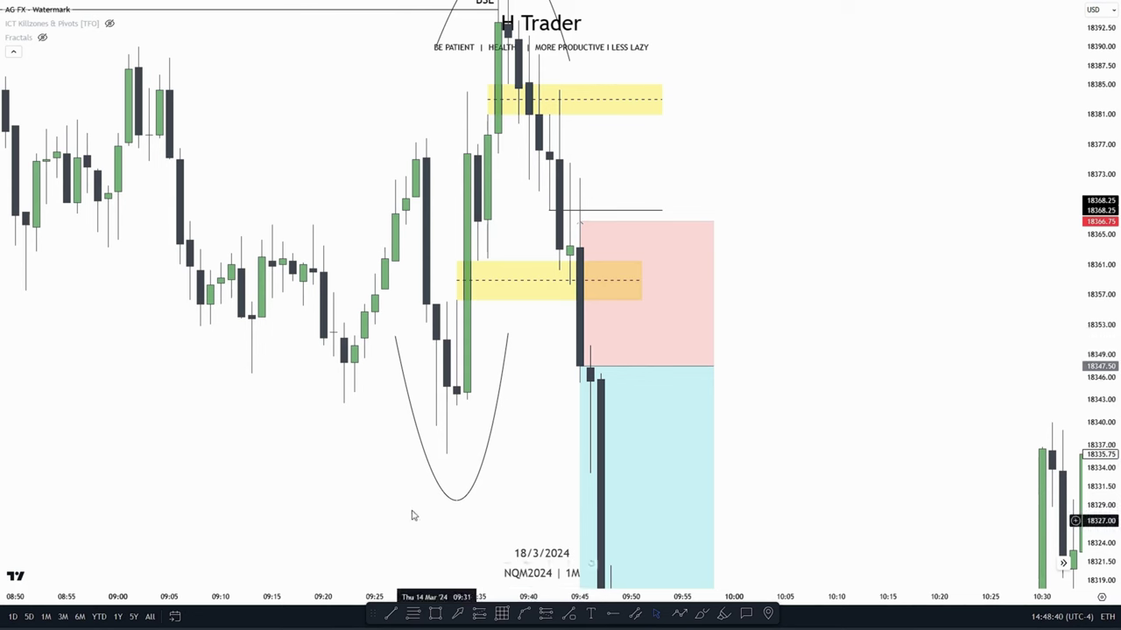
{"action": "left_click_drag", "start_coordinate": [539, 187], "coordinate": [525, 273]}
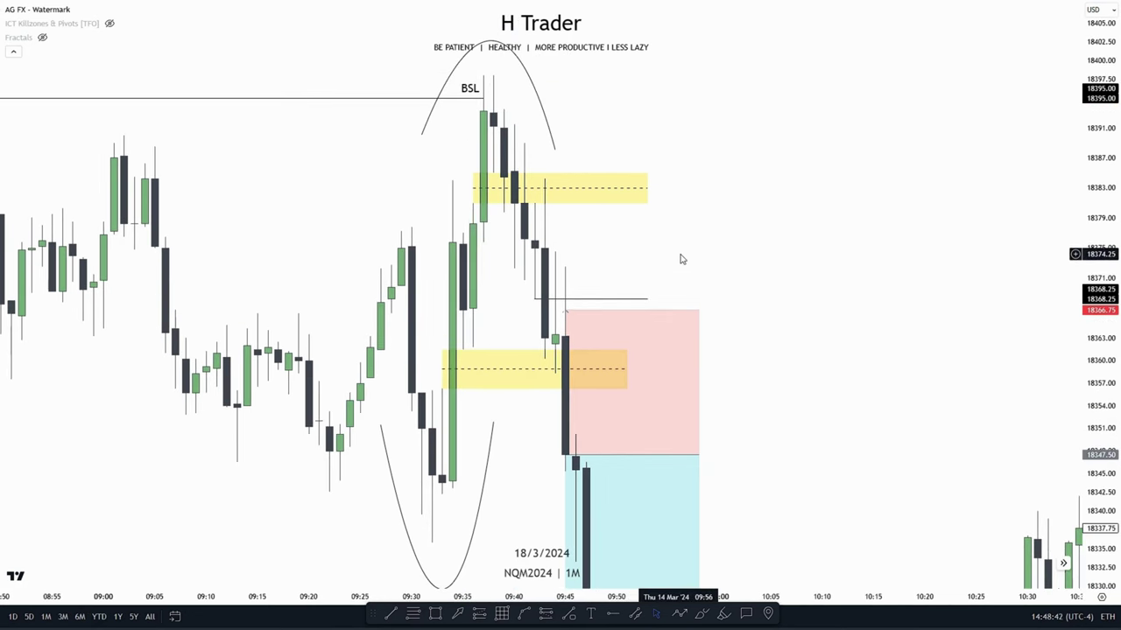
{"action": "left_click_drag", "start_coordinate": [774, 349], "coordinate": [813, 271]}
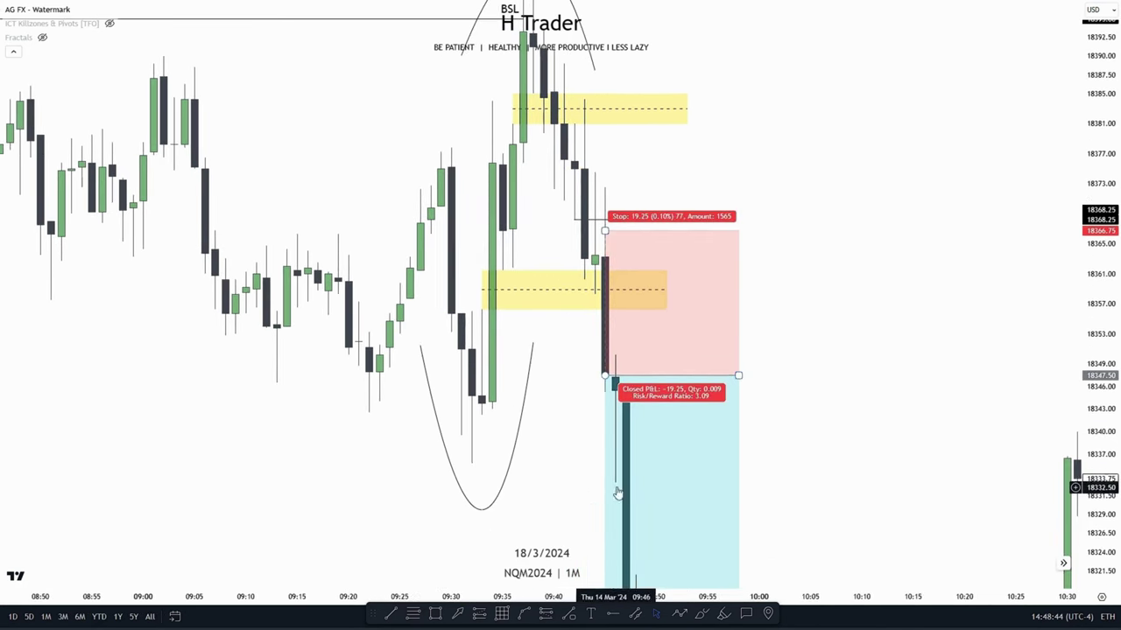
{"action": "left_click_drag", "start_coordinate": [567, 454], "coordinate": [596, 374]}
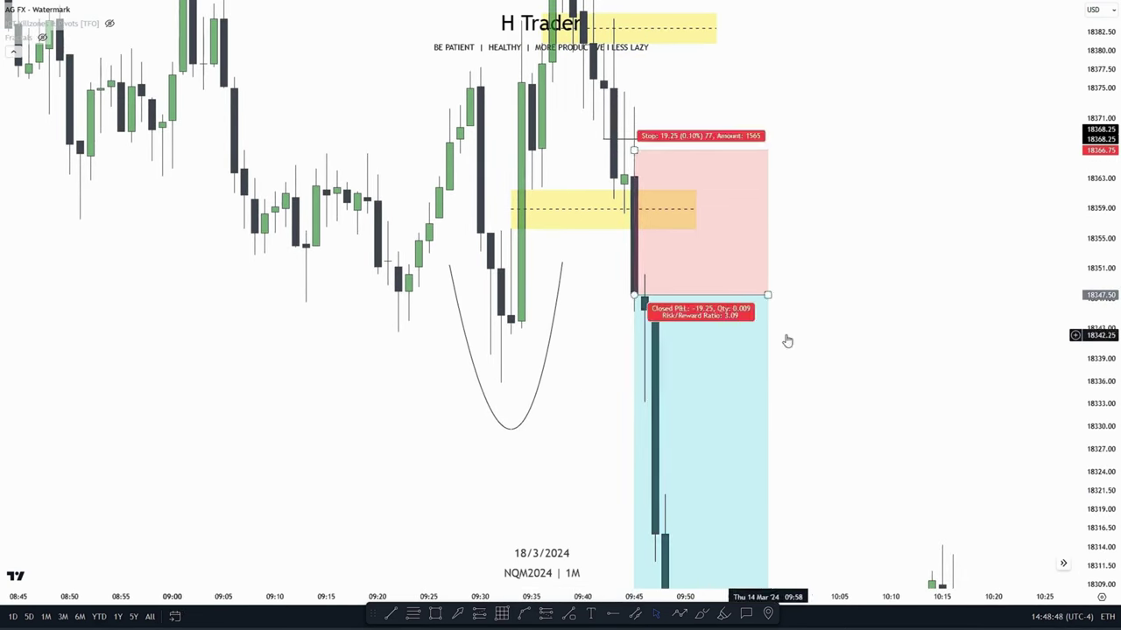
{"action": "left_click_drag", "start_coordinate": [784, 335], "coordinate": [789, 337]}
{"action": "left_click_drag", "start_coordinate": [1091, 245], "coordinate": [1090, 295]}
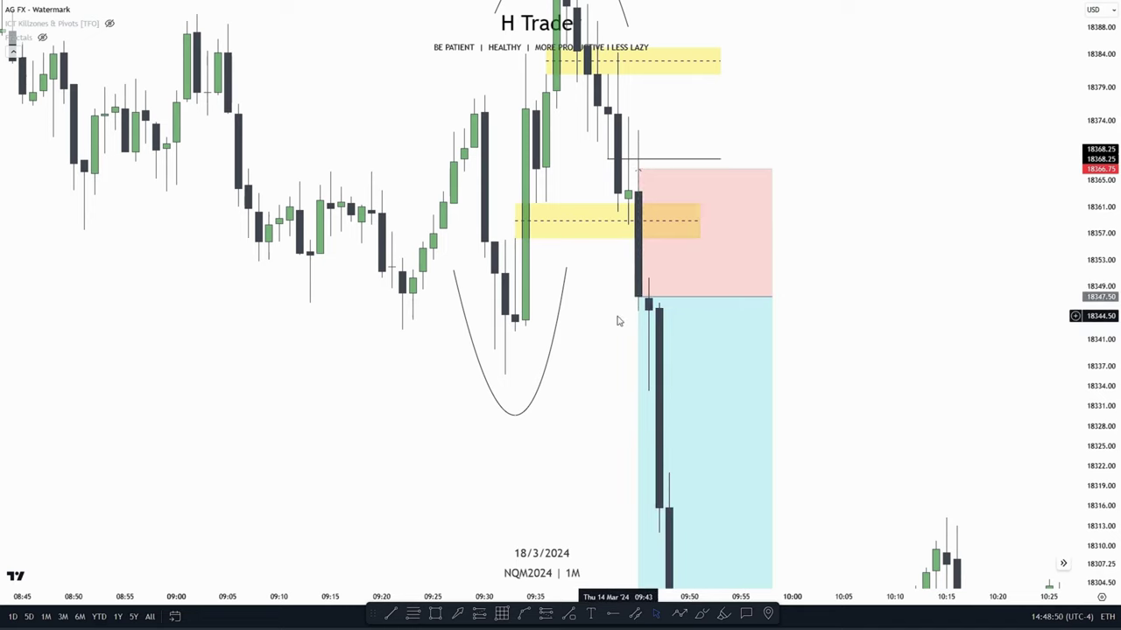
{"action": "left_click_drag", "start_coordinate": [619, 320], "coordinate": [612, 429]}
{"action": "left_click_drag", "start_coordinate": [865, 203], "coordinate": [884, 332]}
{"action": "scroll", "coordinate": [825, 237], "scroll_direction": "down", "scroll_amount": 3}
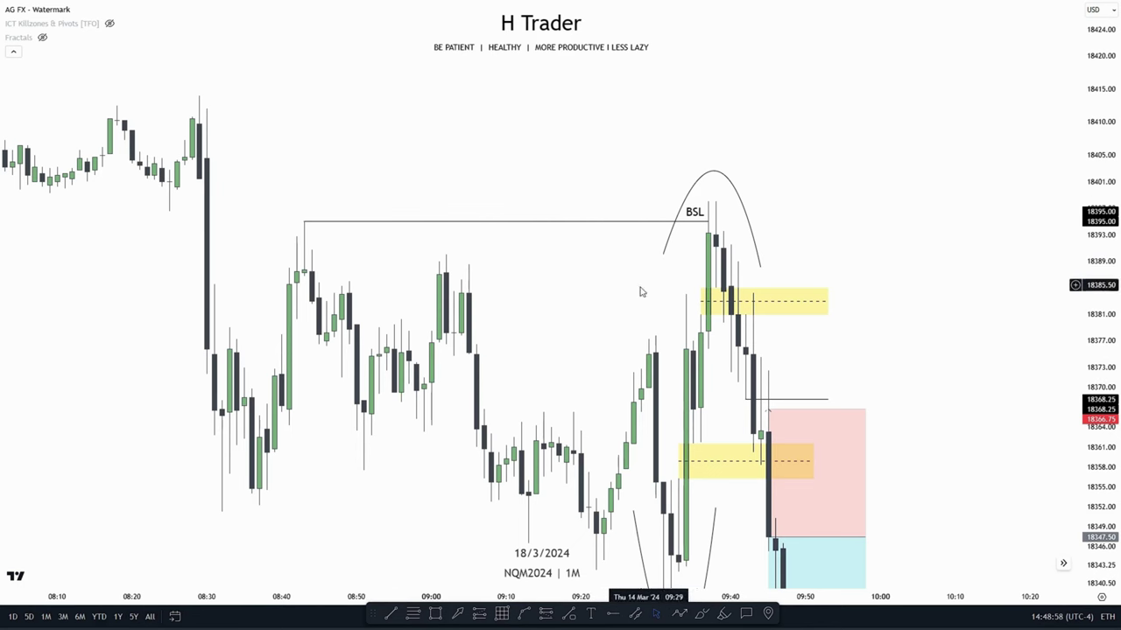
Step: Examine the 14 March short trade from its 18347.50 entry through the drop towards the 18288.00 target
{"action": "left_click_drag", "start_coordinate": [640, 290], "coordinate": [543, 266]}
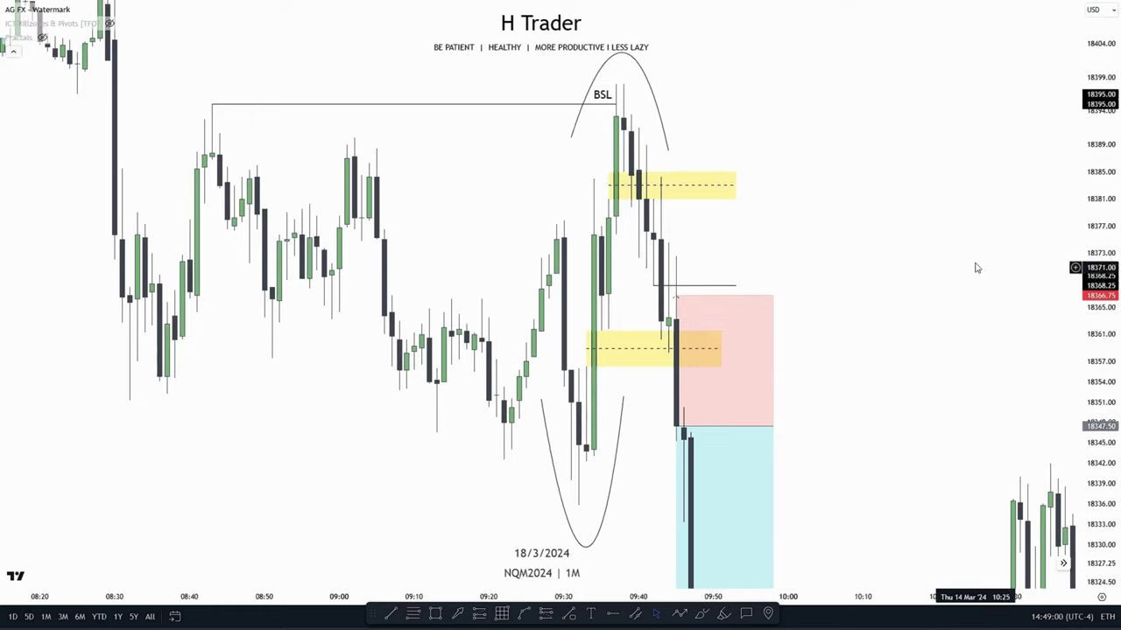
{"action": "scroll", "coordinate": [918, 283], "scroll_direction": "up", "scroll_amount": 3}
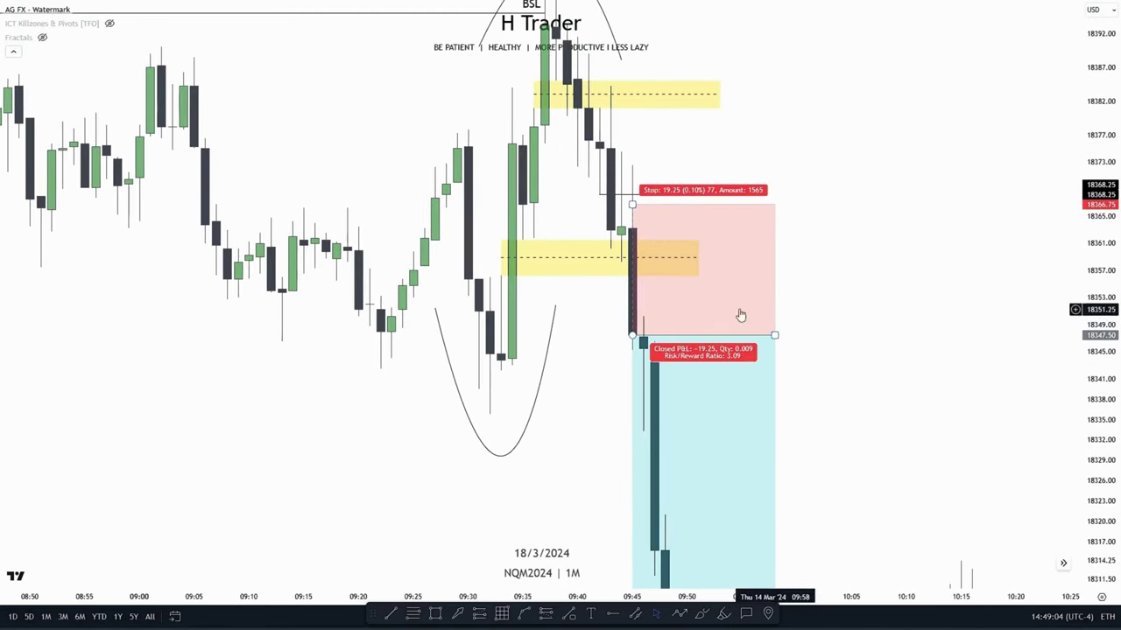
{"action": "left_click_drag", "start_coordinate": [1107, 243], "coordinate": [1110, 266]}
{"action": "left_click_drag", "start_coordinate": [979, 288], "coordinate": [914, 306]}
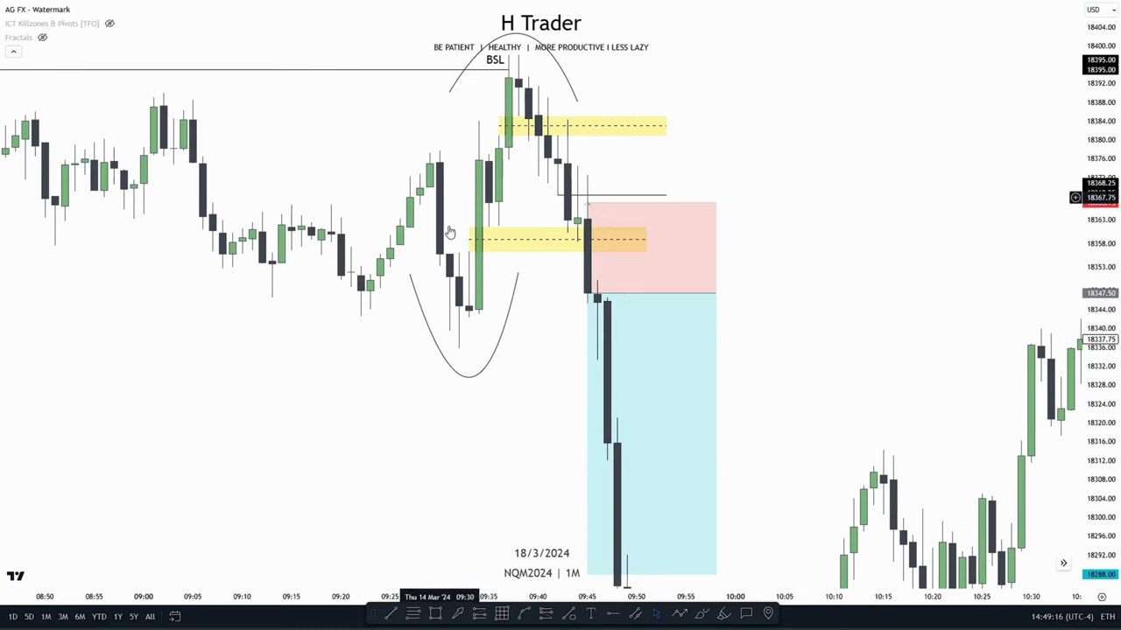
{"action": "left_click_drag", "start_coordinate": [821, 303], "coordinate": [783, 261]}
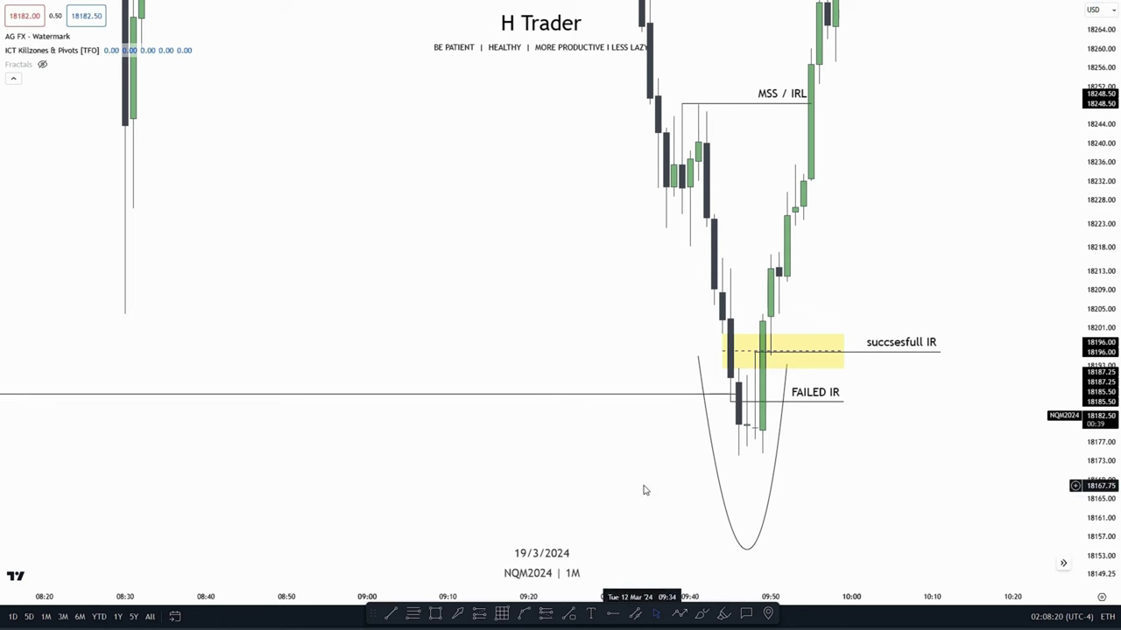
Step: Trace the long 18187.25 line from the 12 March 09:46 sweep back to the previous day's low near 13:45
{"action": "scroll", "coordinate": [437, 470], "scroll_direction": "up", "scroll_amount": 2}
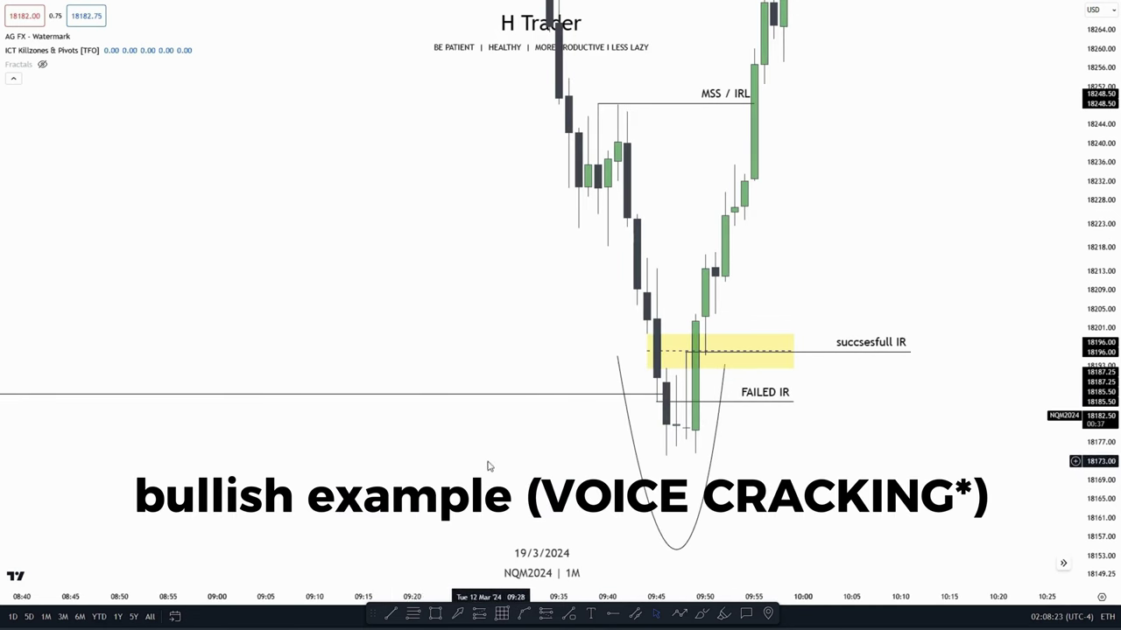
{"action": "scroll", "coordinate": [489, 466], "scroll_direction": "down", "scroll_amount": 10}
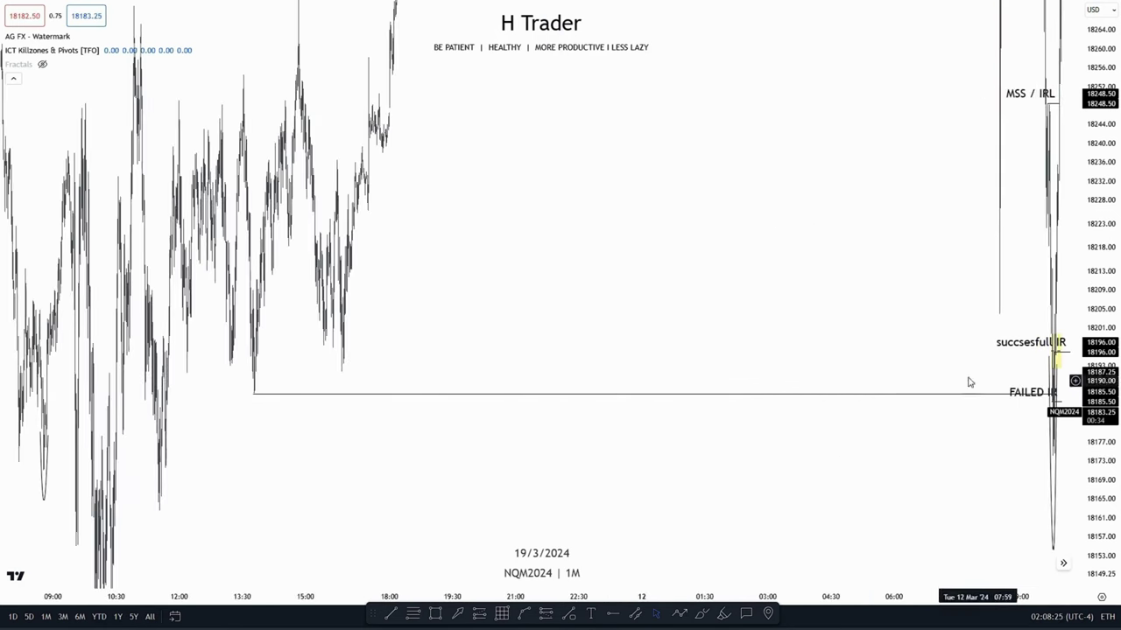
{"action": "scroll", "coordinate": [633, 403], "scroll_direction": "up", "scroll_amount": 5}
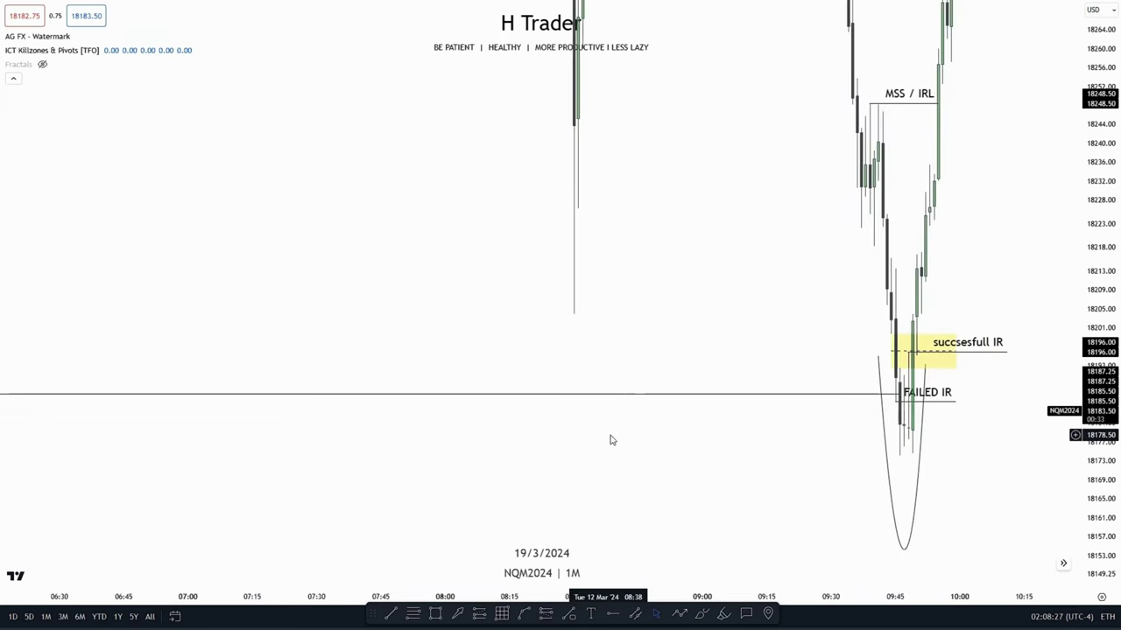
{"action": "scroll", "coordinate": [611, 440], "scroll_direction": "up", "scroll_amount": 2}
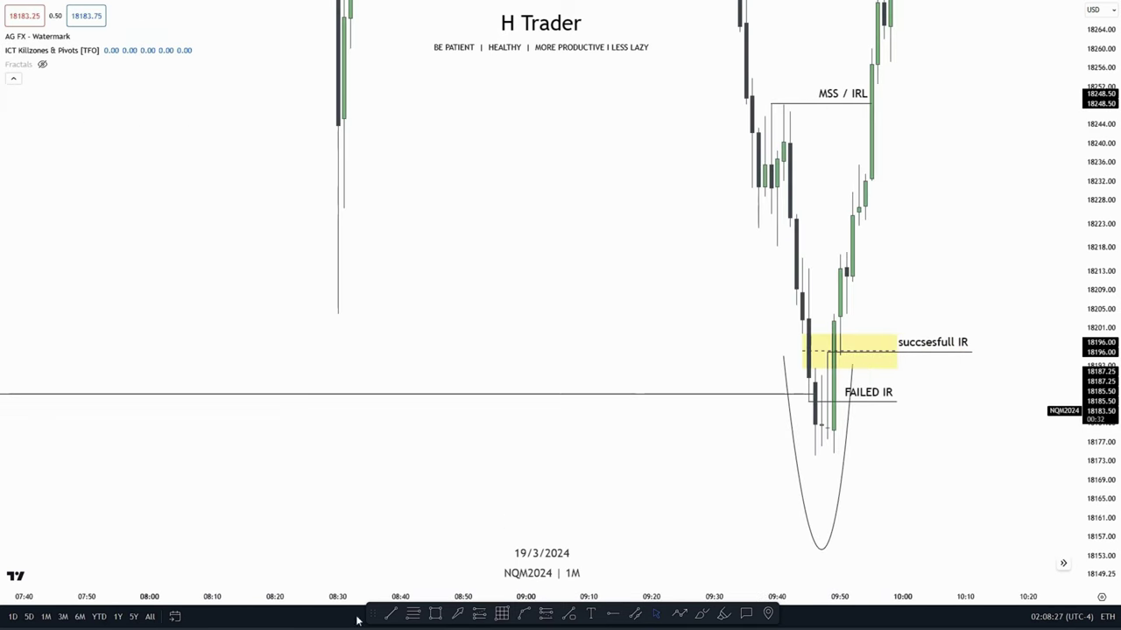
Step: Draw a horizontal line from the 08:30 low at 18204.00 to the 09:44 candle, and delete it
{"action": "left_click", "coordinate": [339, 316]}
{"action": "left_click", "coordinate": [807, 349]}
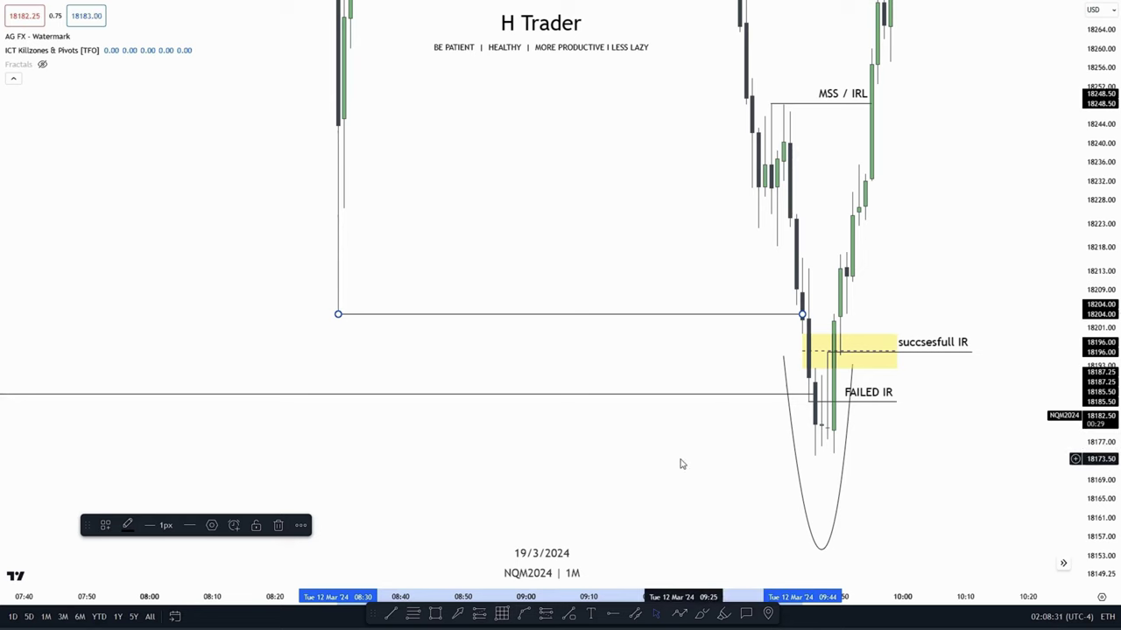
{"action": "key", "text": "Delete"}
Step: Examine the arc-marked sweep below the 18187.25 line and the candles around the FAILED IR level at 18185.50
{"action": "scroll", "coordinate": [578, 481], "scroll_direction": "up", "scroll_amount": 5}
{"action": "scroll", "coordinate": [915, 455], "scroll_direction": "up", "scroll_amount": 3}
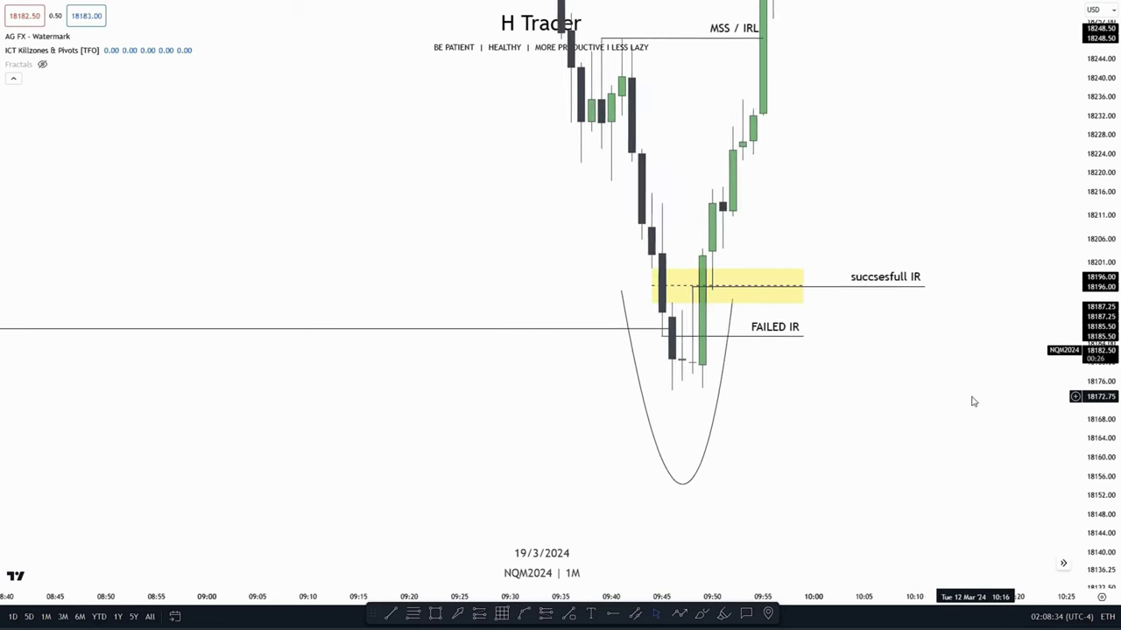
{"action": "left_click_drag", "start_coordinate": [736, 457], "coordinate": [783, 500]}
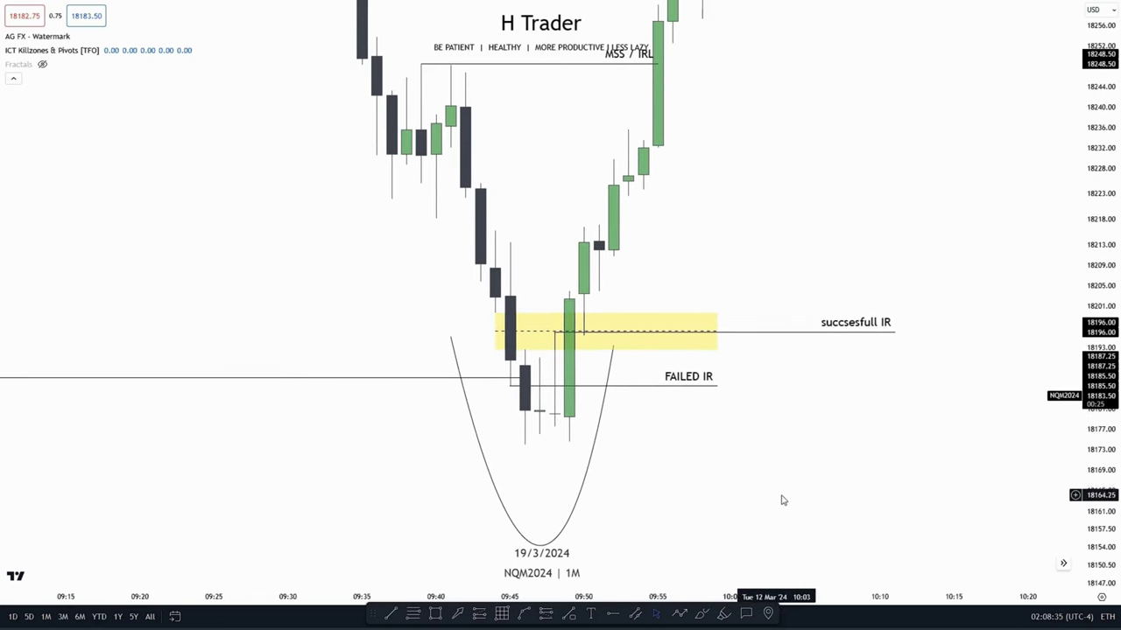
{"action": "left_click_drag", "start_coordinate": [742, 461], "coordinate": [750, 430]}
{"action": "left_click_drag", "start_coordinate": [703, 467], "coordinate": [718, 485]}
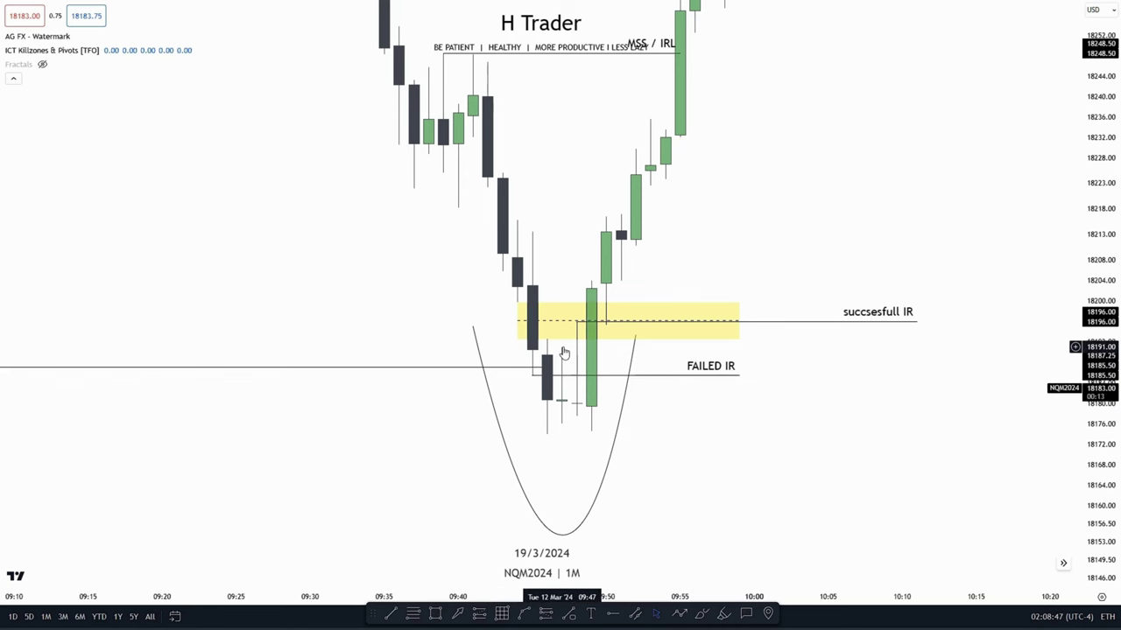
{"action": "left_click_drag", "start_coordinate": [663, 417], "coordinate": [625, 395]}
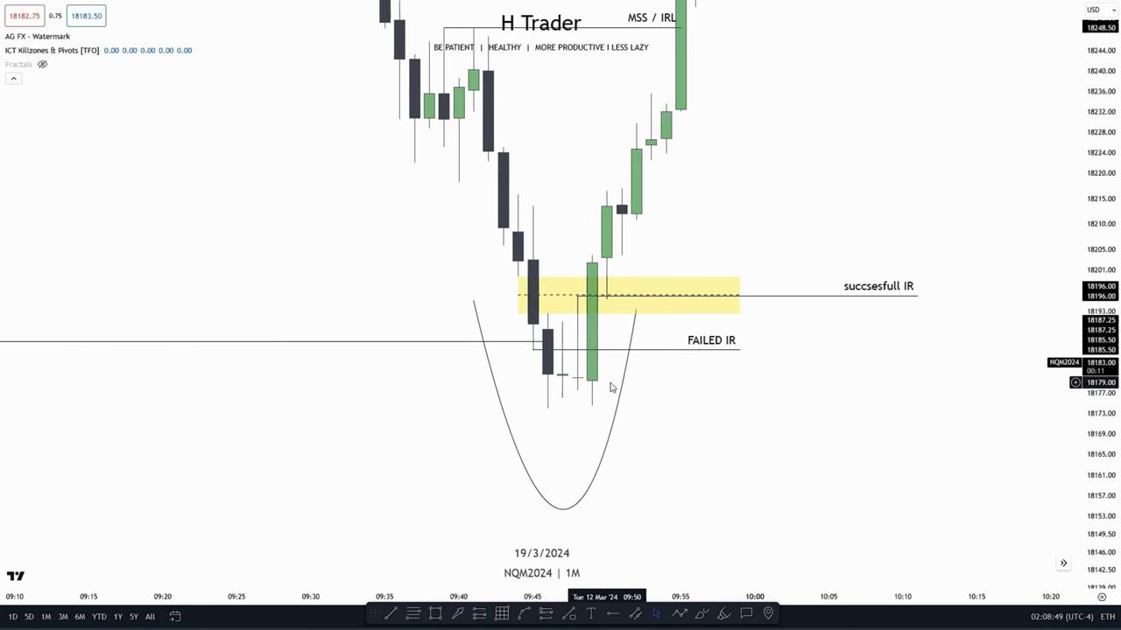
{"action": "left_click_drag", "start_coordinate": [746, 413], "coordinate": [722, 453]}
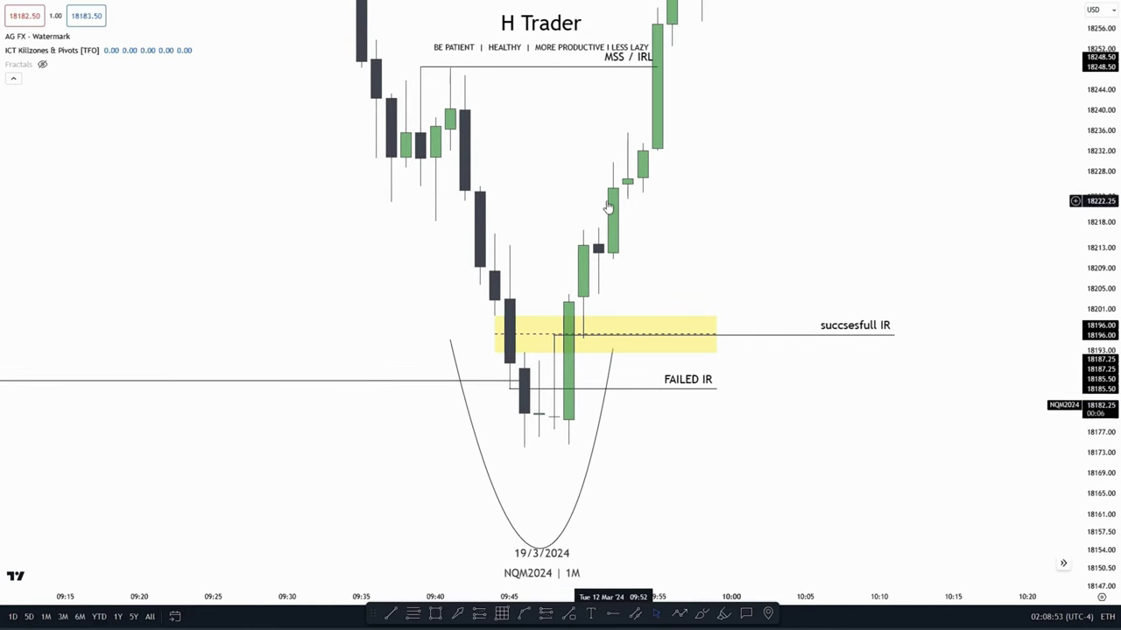
{"action": "left_click_drag", "start_coordinate": [606, 334], "coordinate": [604, 297]}
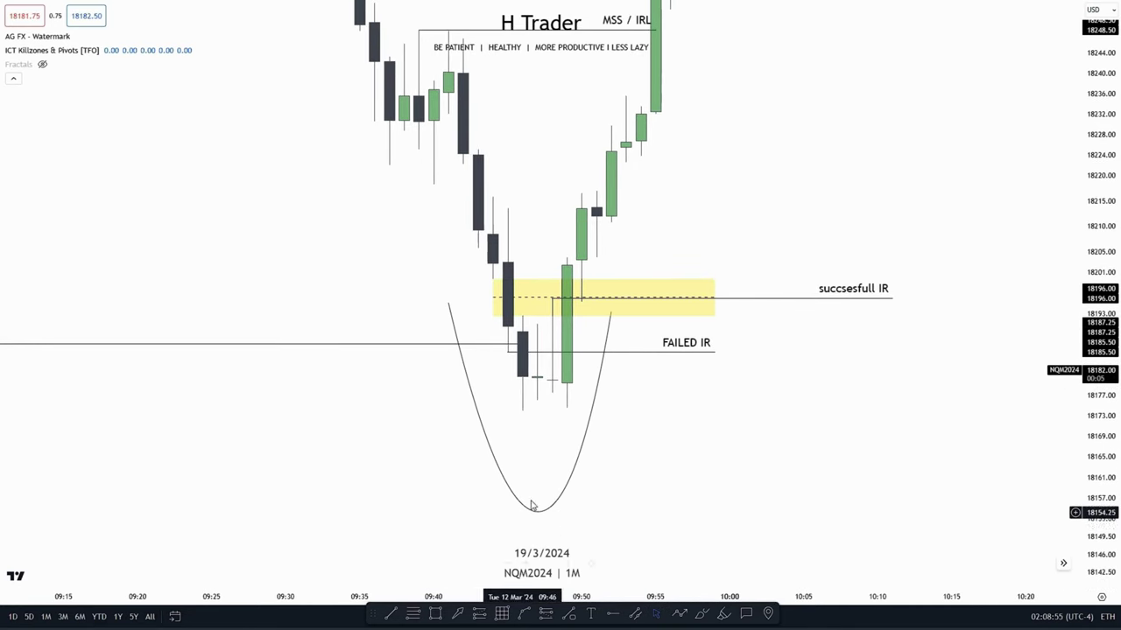
{"action": "left_click_drag", "start_coordinate": [651, 436], "coordinate": [603, 438]}
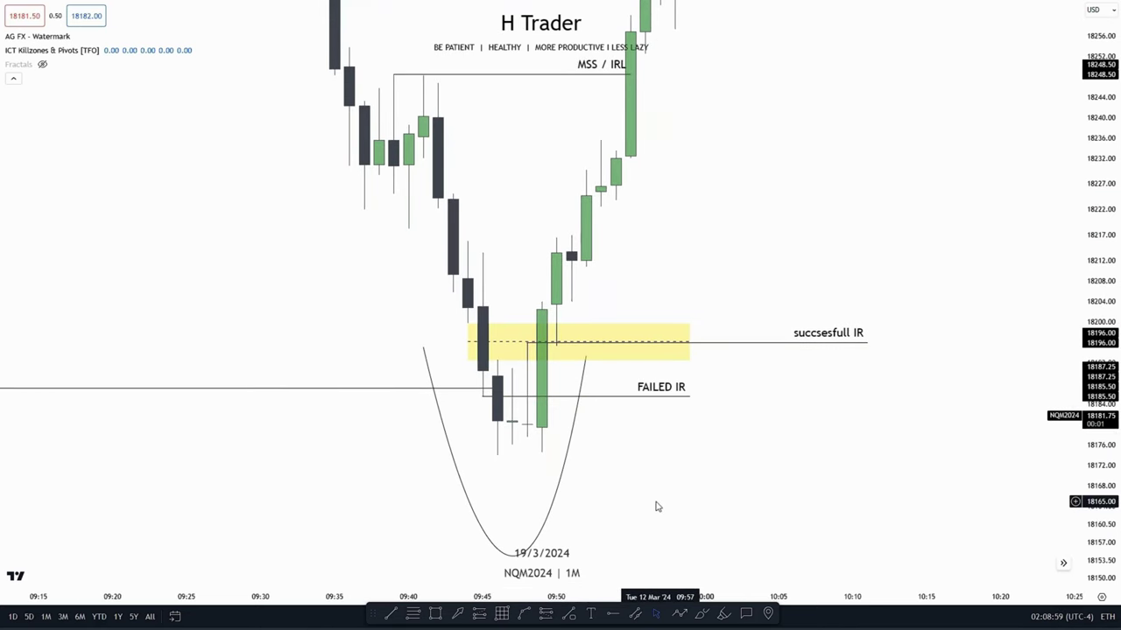
Step: Examine how the 09:49 and 09:50 candles trade through the yellow gap zone and retest the successful IR level at 18196.00
{"action": "left_click_drag", "start_coordinate": [657, 503], "coordinate": [664, 493]}
{"action": "left_click_drag", "start_coordinate": [659, 265], "coordinate": [680, 293]}
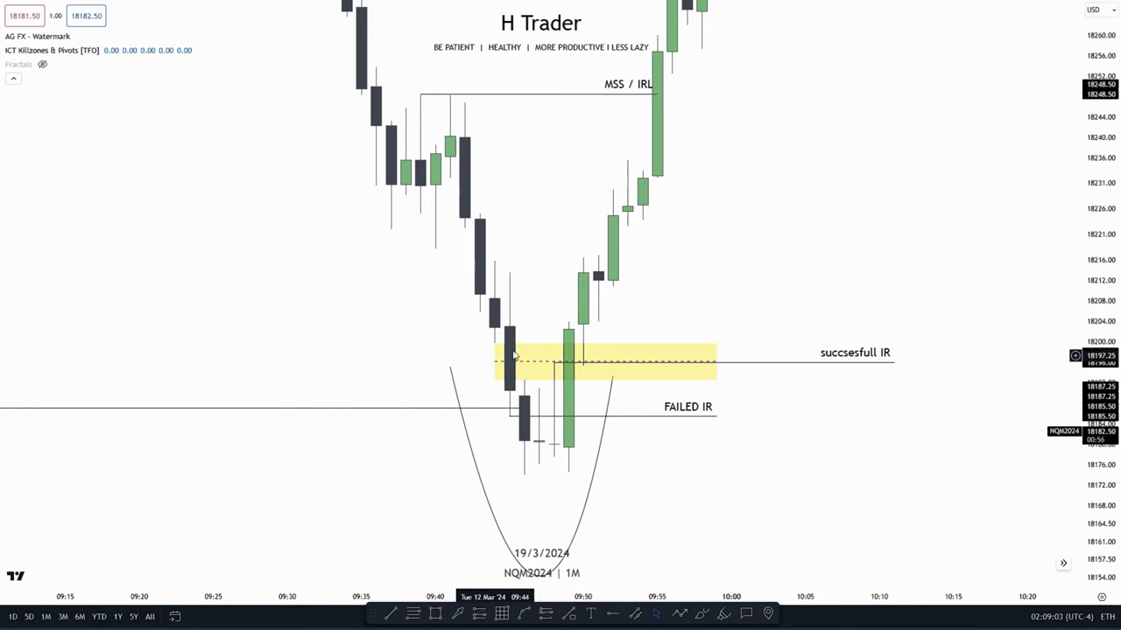
{"action": "left_click_drag", "start_coordinate": [648, 302], "coordinate": [631, 241]}
{"action": "left_click_drag", "start_coordinate": [633, 458], "coordinate": [631, 489]}
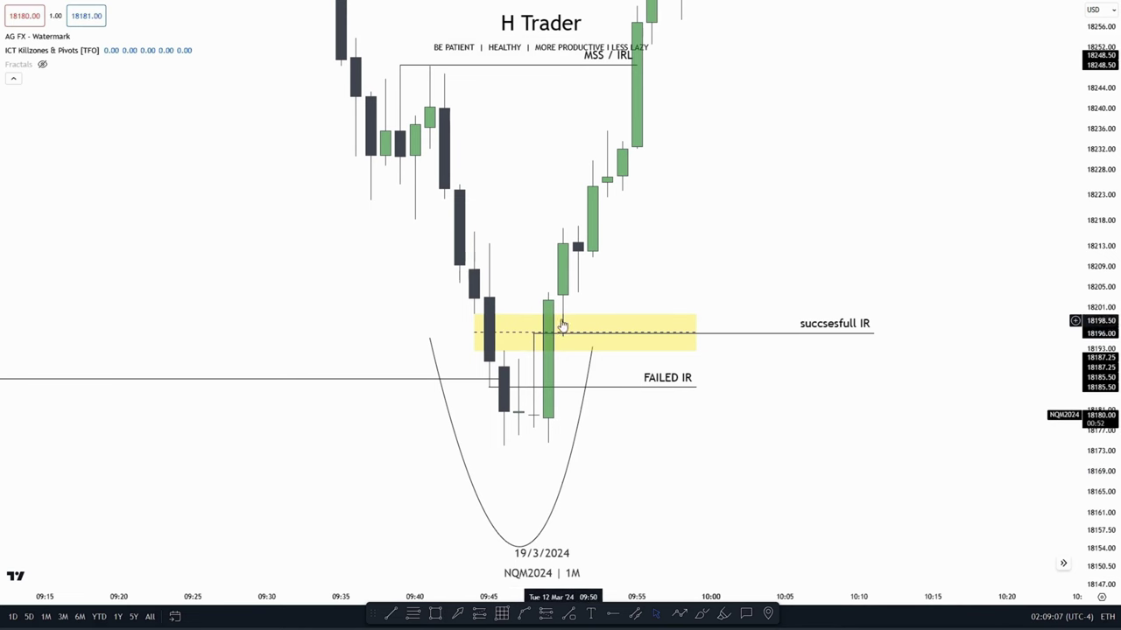
{"action": "left_click_drag", "start_coordinate": [624, 298], "coordinate": [639, 273]}
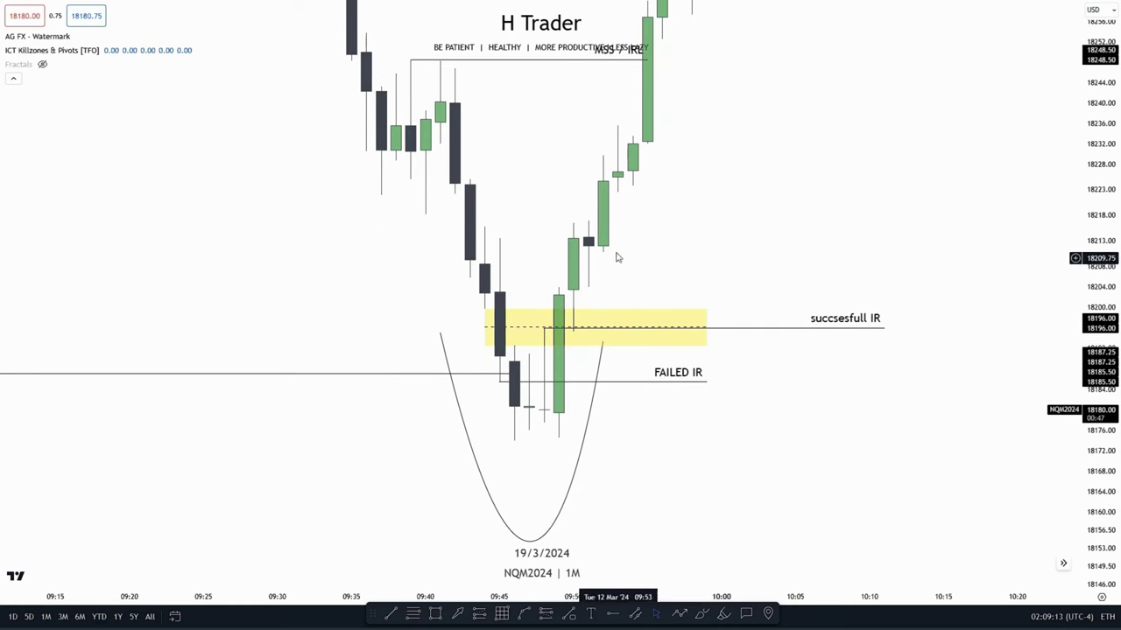
{"action": "left_click_drag", "start_coordinate": [685, 207], "coordinate": [711, 146]}
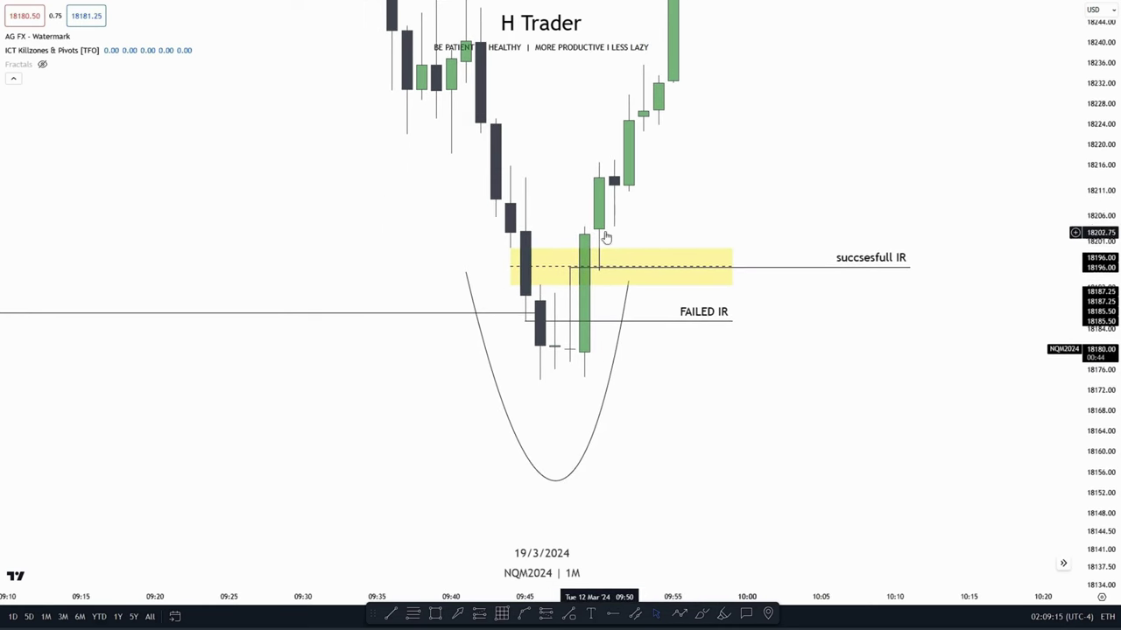
{"action": "left_click_drag", "start_coordinate": [613, 228], "coordinate": [659, 197]}
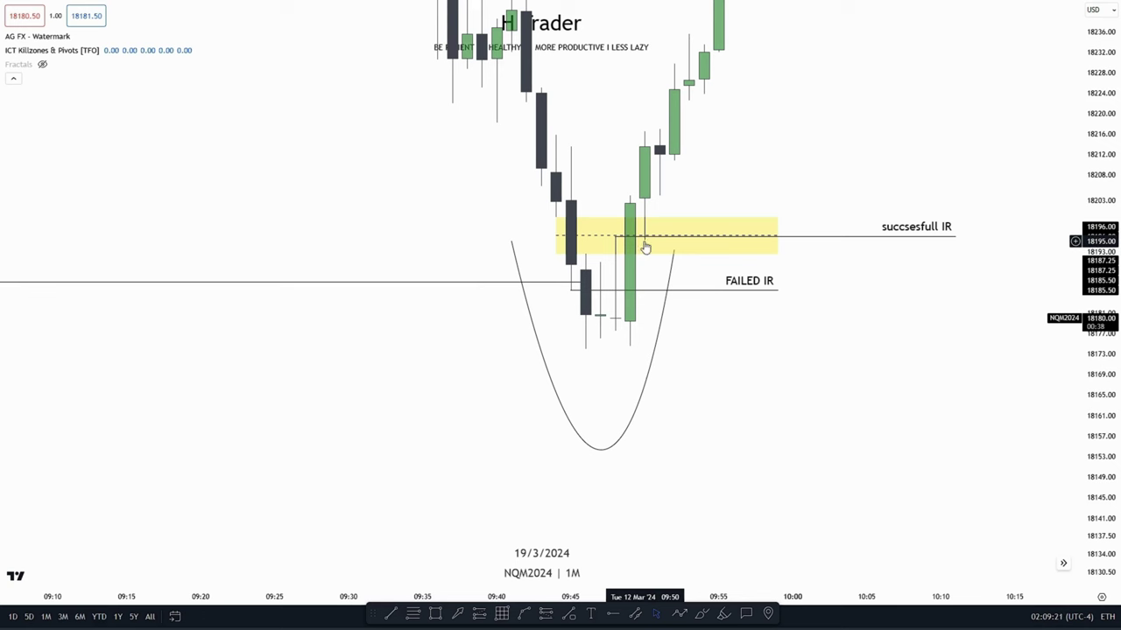
{"action": "left_click_drag", "start_coordinate": [759, 184], "coordinate": [721, 224]}
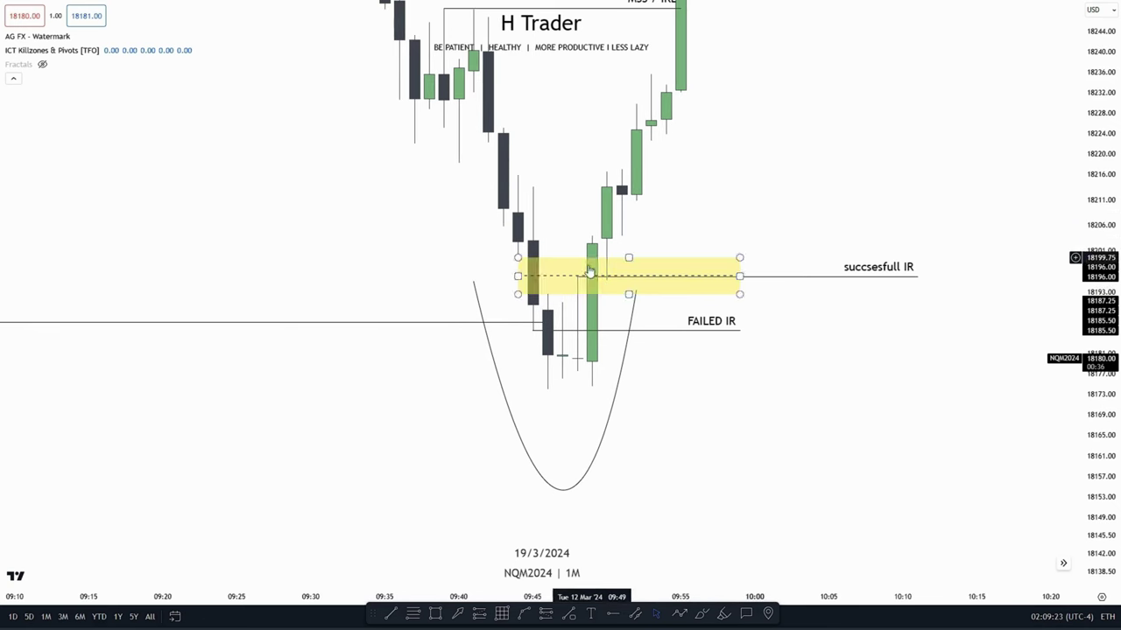
Step: Follow the rally from the yellow gap zone up to the MSS / IRL line at 18248.50
{"action": "scroll", "coordinate": [843, 353], "scroll_direction": "right", "scroll_amount": 4}
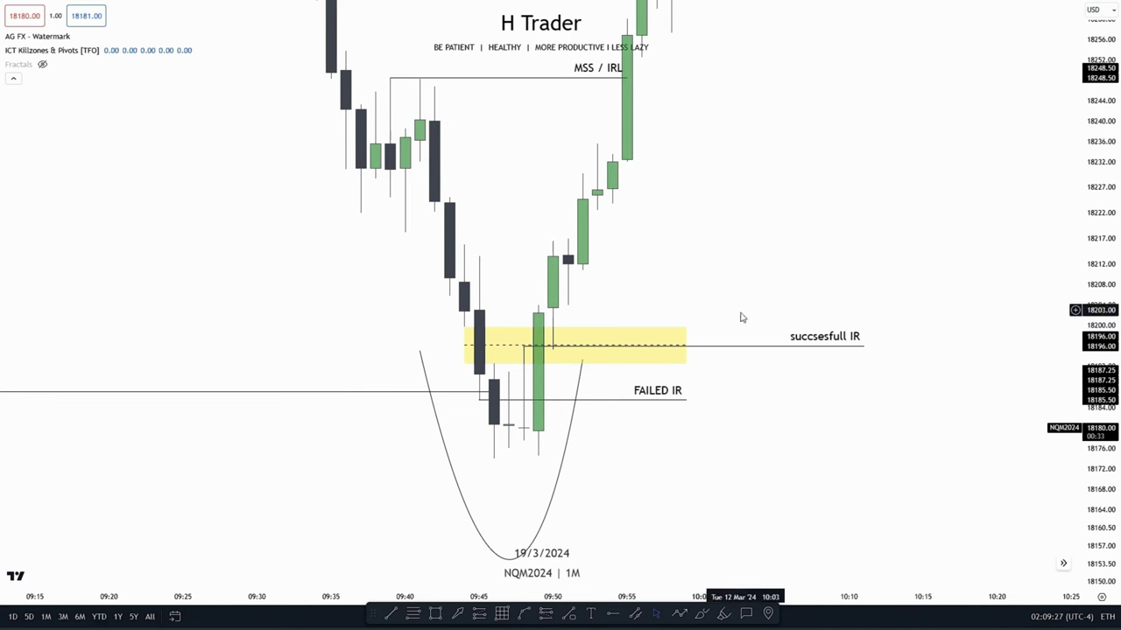
{"action": "left_click_drag", "start_coordinate": [770, 270], "coordinate": [795, 277]}
{"action": "scroll", "coordinate": [794, 277], "scroll_direction": "left", "scroll_amount": 1}
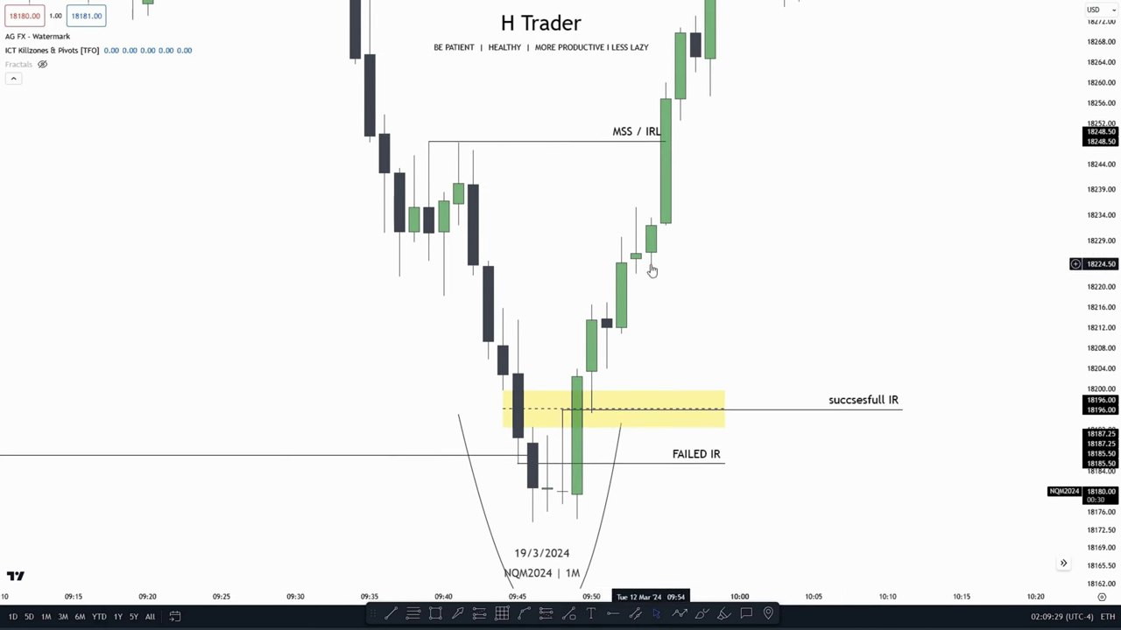
{"action": "scroll", "coordinate": [743, 232], "scroll_direction": "up", "scroll_amount": 3}
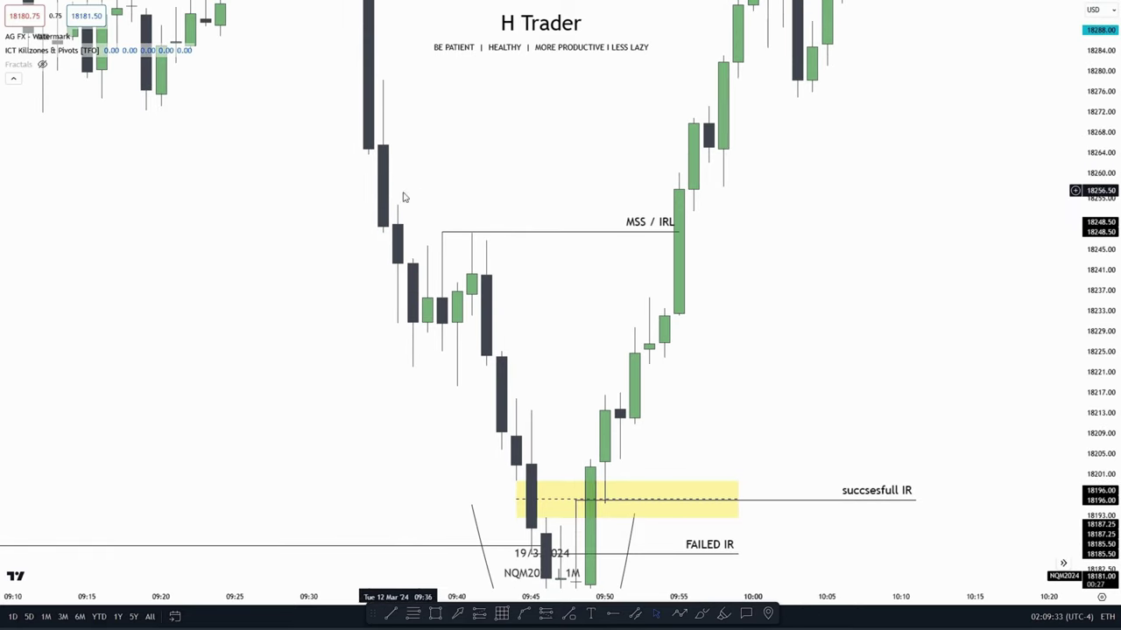
{"action": "left_click_drag", "start_coordinate": [756, 310], "coordinate": [713, 158]}
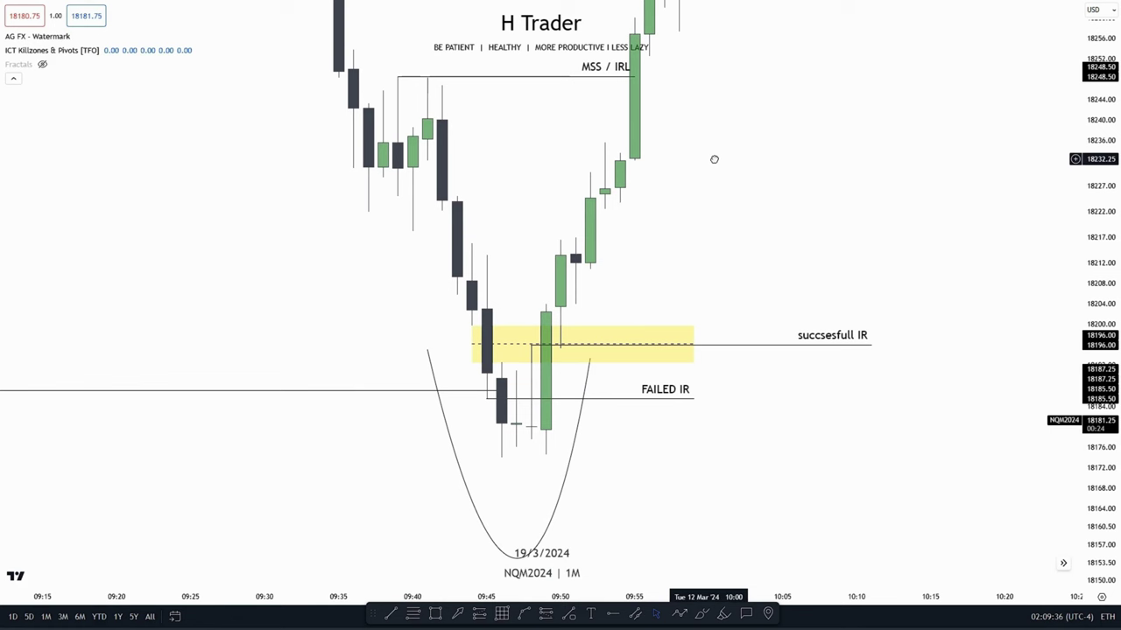
Step: Place a Long Position at the 09:48 candle's high with its entry at 18196.00 and its stop at 18174.00
{"action": "left_click", "coordinate": [478, 615]}
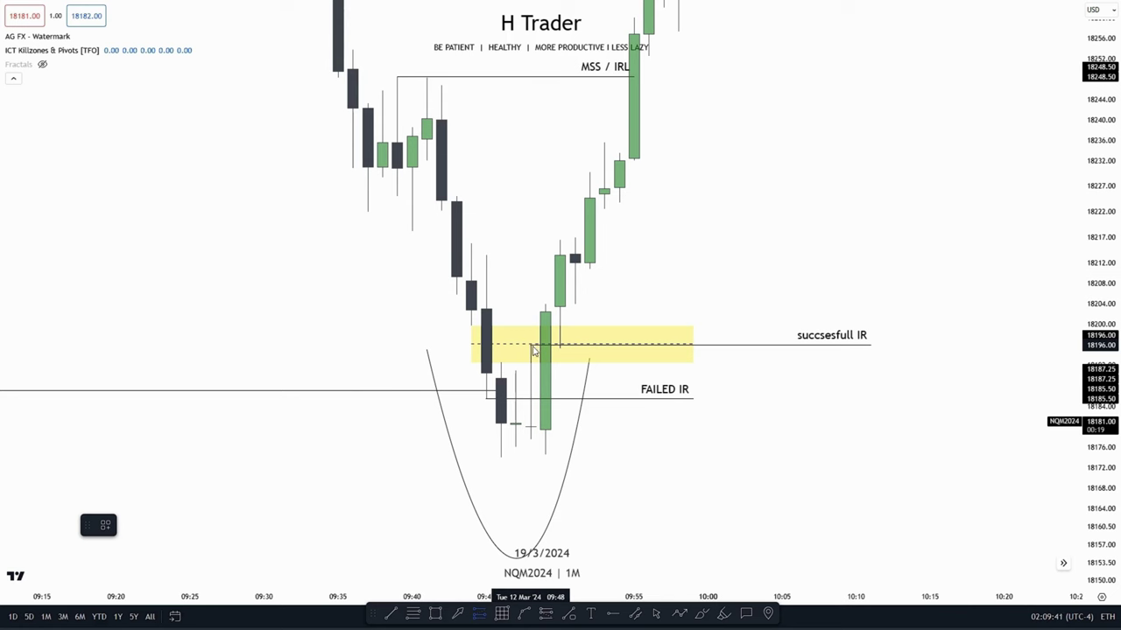
{"action": "left_click", "coordinate": [534, 348]}
{"action": "left_click_drag", "start_coordinate": [878, 437], "coordinate": [847, 389]}
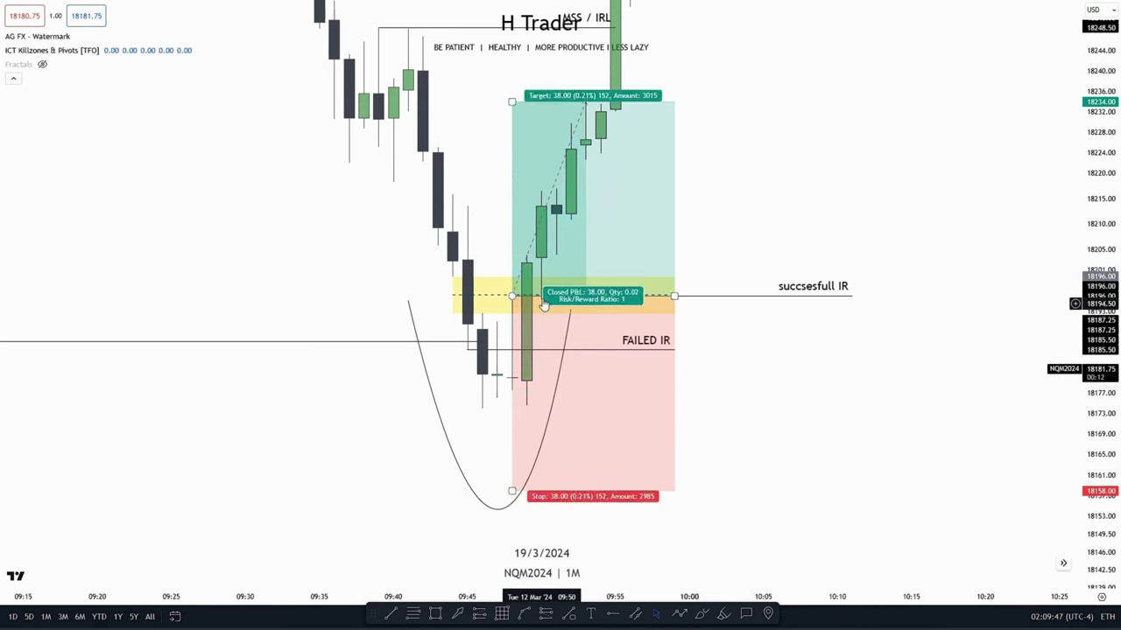
{"action": "left_click_drag", "start_coordinate": [817, 425], "coordinate": [824, 411]}
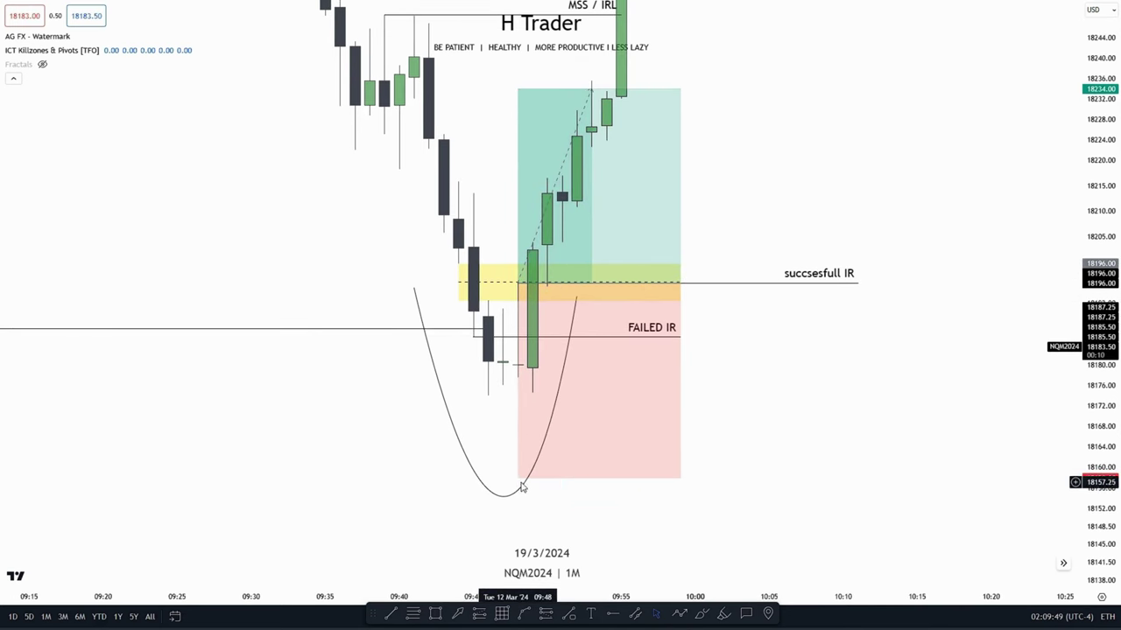
{"action": "left_click_drag", "start_coordinate": [521, 486], "coordinate": [522, 400]}
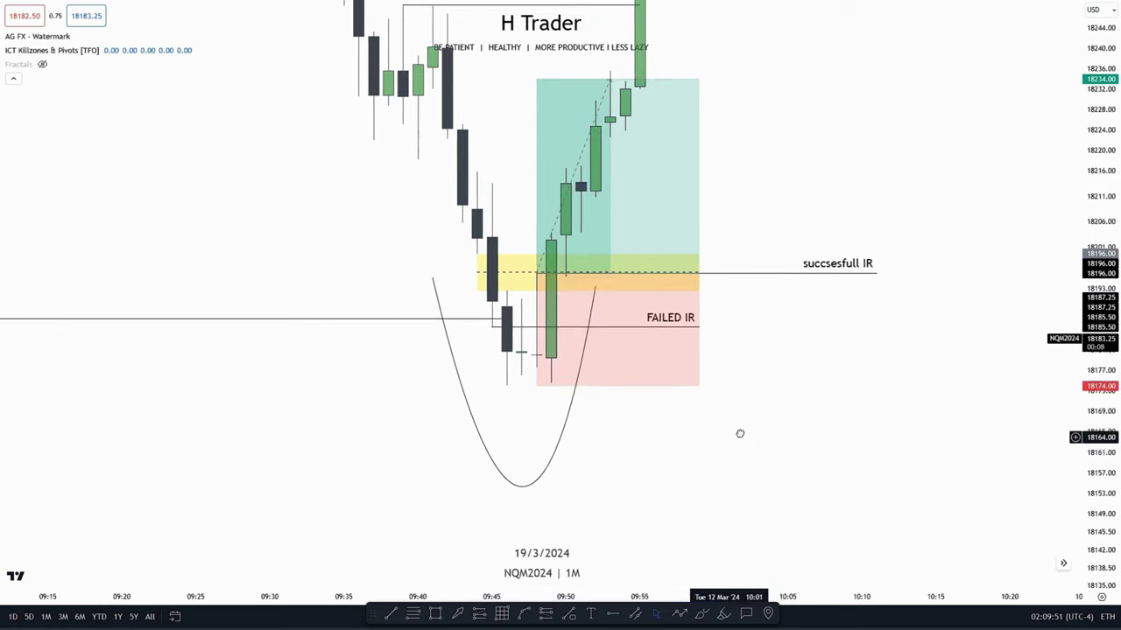
{"action": "left_click_drag", "start_coordinate": [740, 434], "coordinate": [767, 424]}
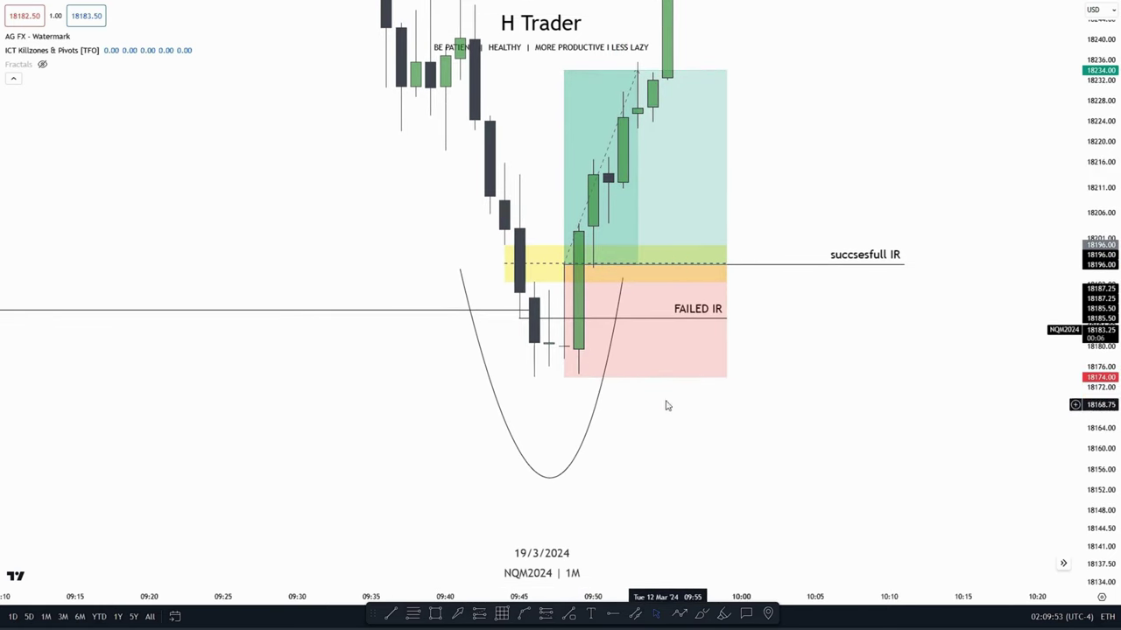
Step: Set the long position's target to 18248.50, level with the MSS / IRL line, and review the complete setup
{"action": "left_click_drag", "start_coordinate": [795, 347], "coordinate": [845, 582]}
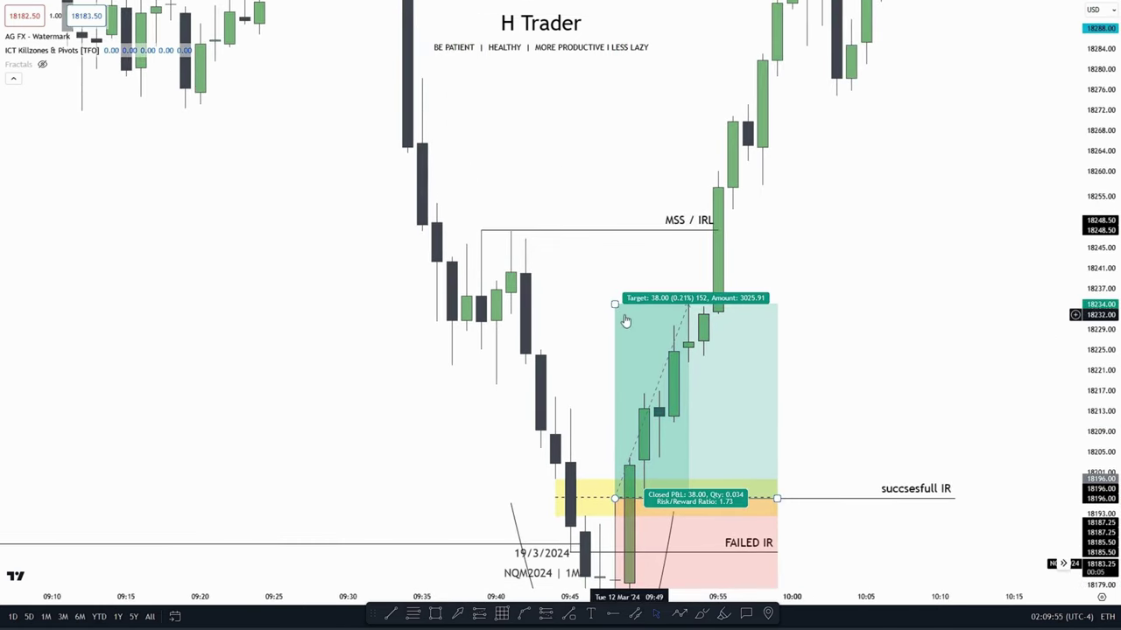
{"action": "left_click_drag", "start_coordinate": [614, 303], "coordinate": [614, 230]}
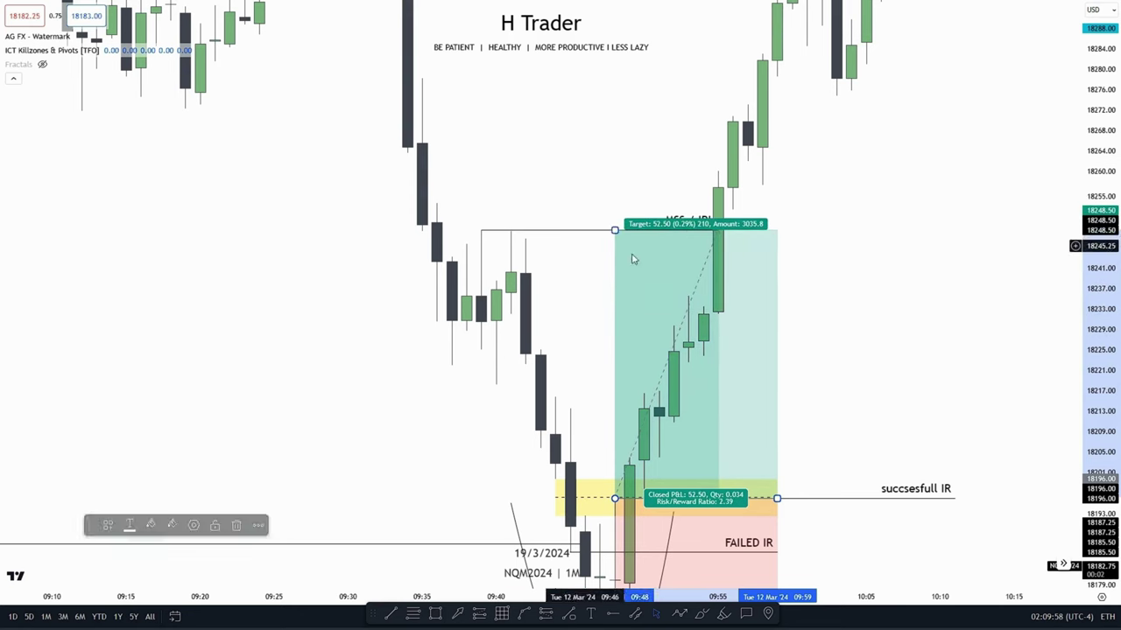
{"action": "left_click_drag", "start_coordinate": [937, 277], "coordinate": [826, 287]}
{"action": "left_click", "coordinate": [560, 291]}
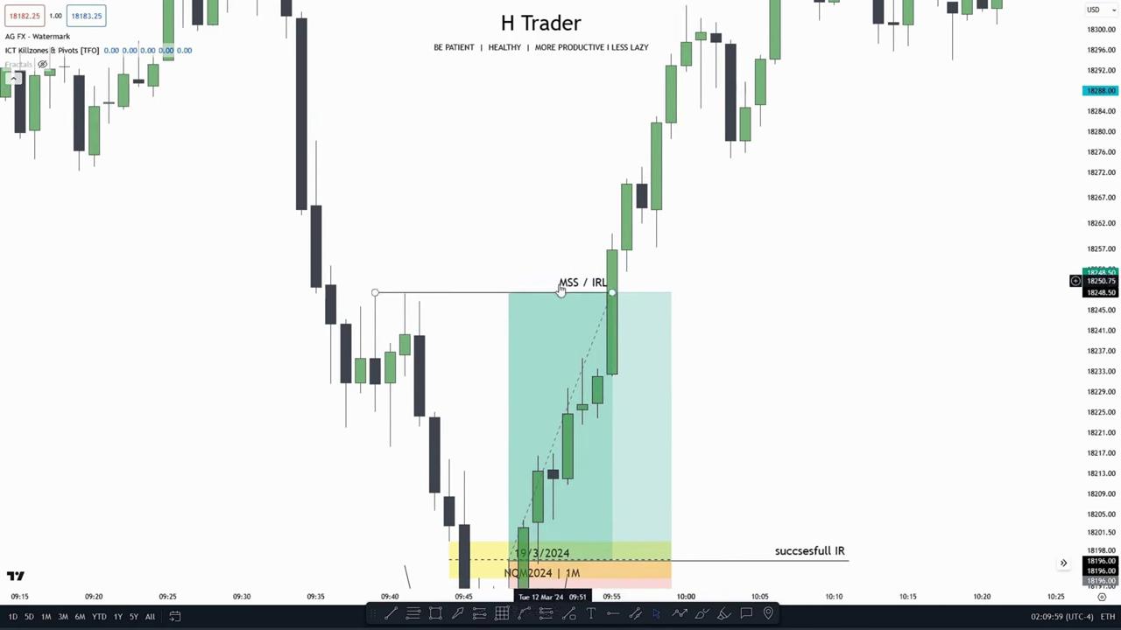
{"action": "left_click_drag", "start_coordinate": [1119, 115], "coordinate": [1016, 444]}
{"action": "scroll", "coordinate": [993, 457], "scroll_direction": "down", "scroll_amount": 9}
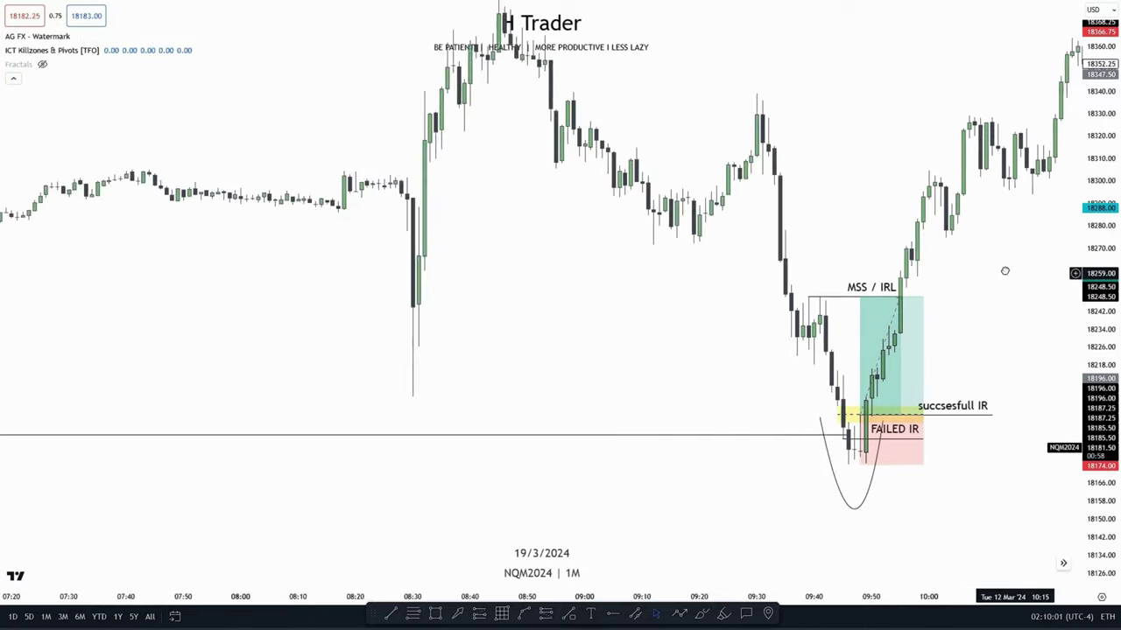
Step: Review the long setup within the wider price action and examine the 09:45 to 09:49 candles around the failed IR level
{"action": "left_click_drag", "start_coordinate": [1005, 270], "coordinate": [716, 285]}
{"action": "left_click_drag", "start_coordinate": [364, 265], "coordinate": [346, 310]}
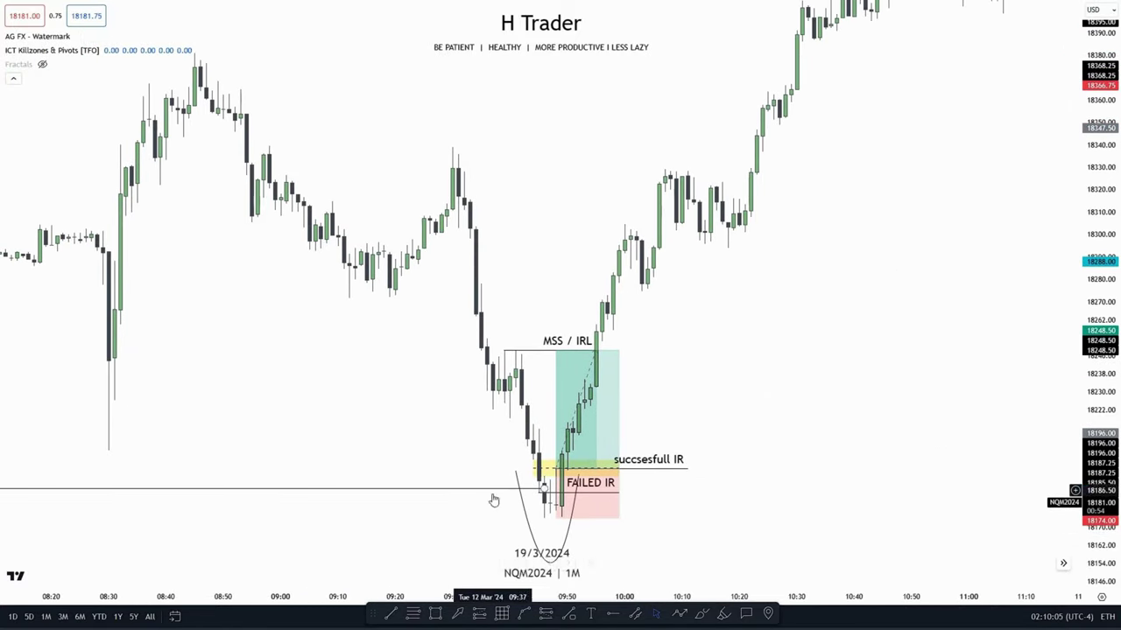
{"action": "scroll", "coordinate": [763, 245], "scroll_direction": "up", "scroll_amount": 5}
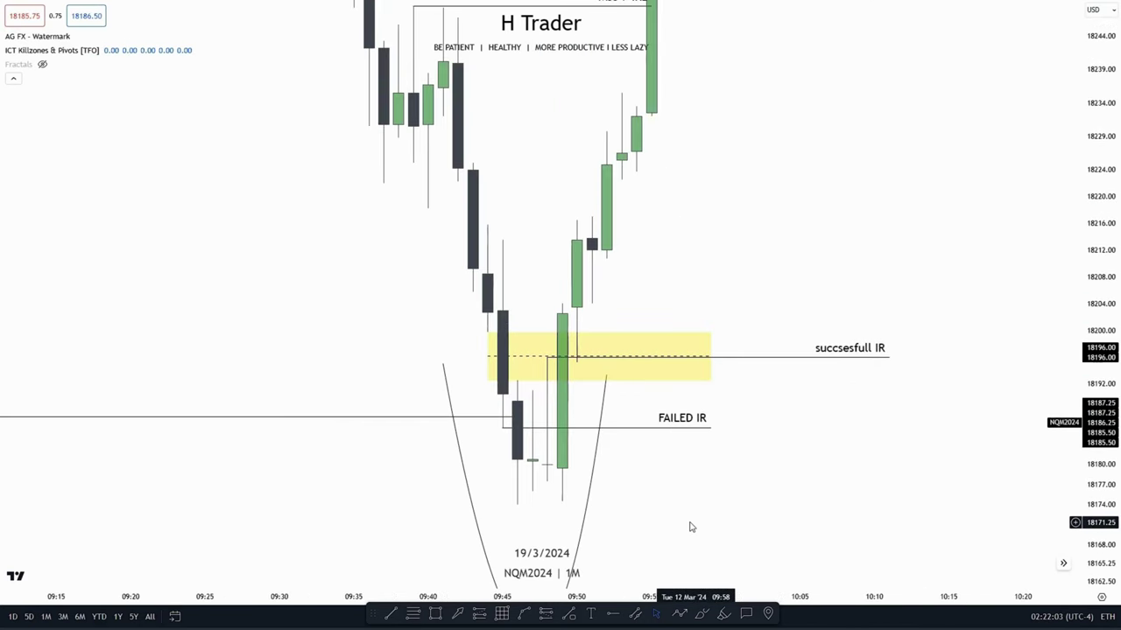
{"action": "left_click_drag", "start_coordinate": [688, 525], "coordinate": [667, 434]}
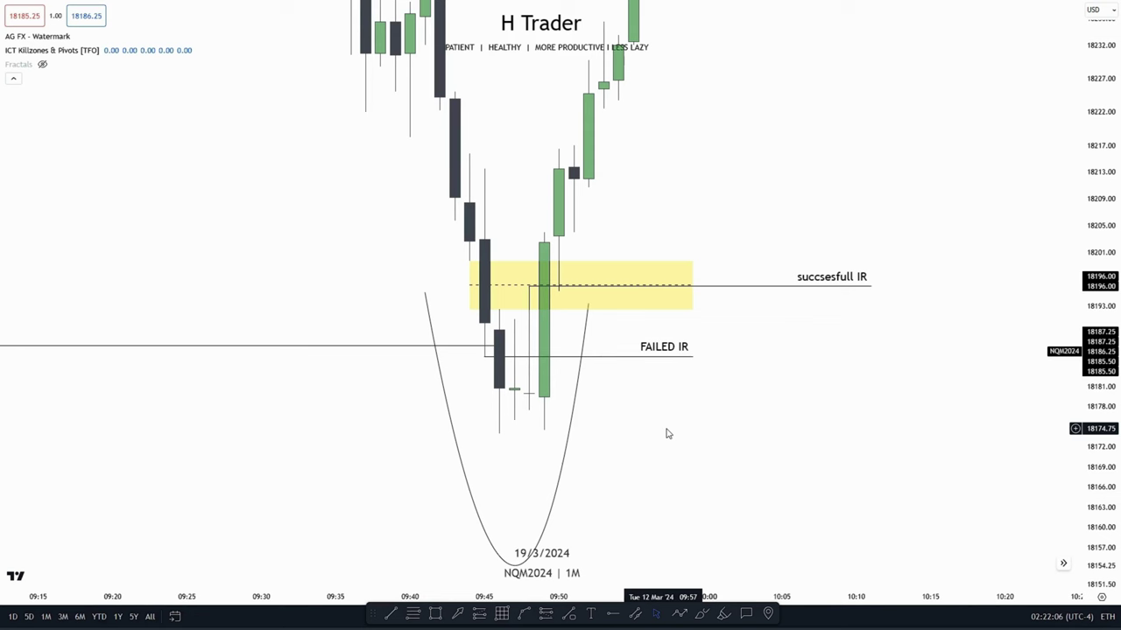
{"action": "left_click_drag", "start_coordinate": [668, 431], "coordinate": [696, 417]}
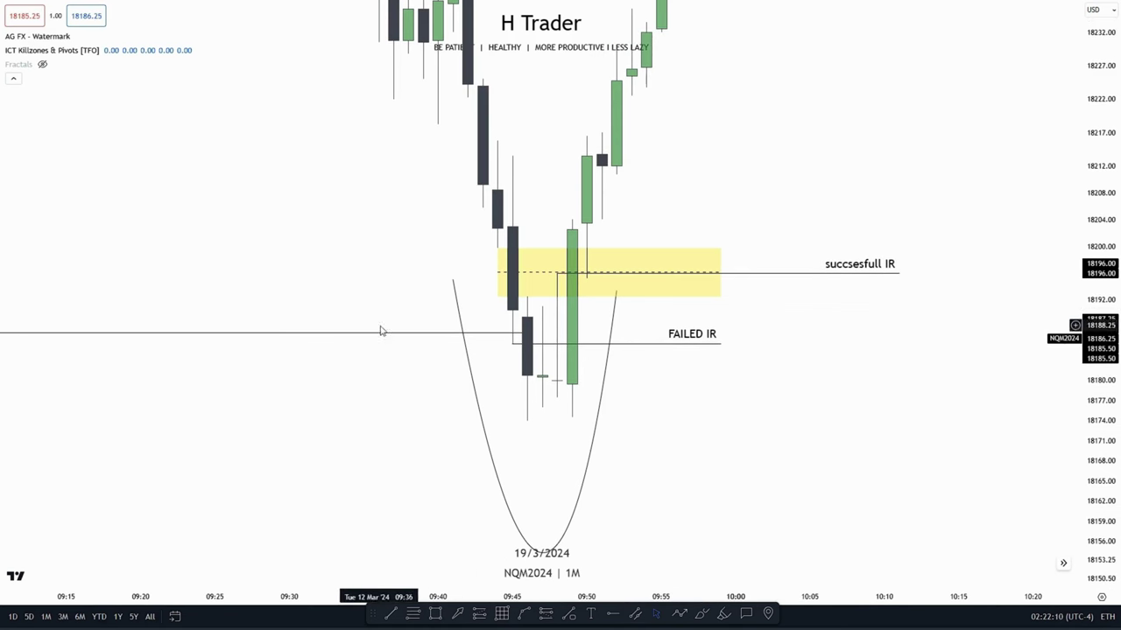
{"action": "left_click_drag", "start_coordinate": [662, 410], "coordinate": [606, 393]}
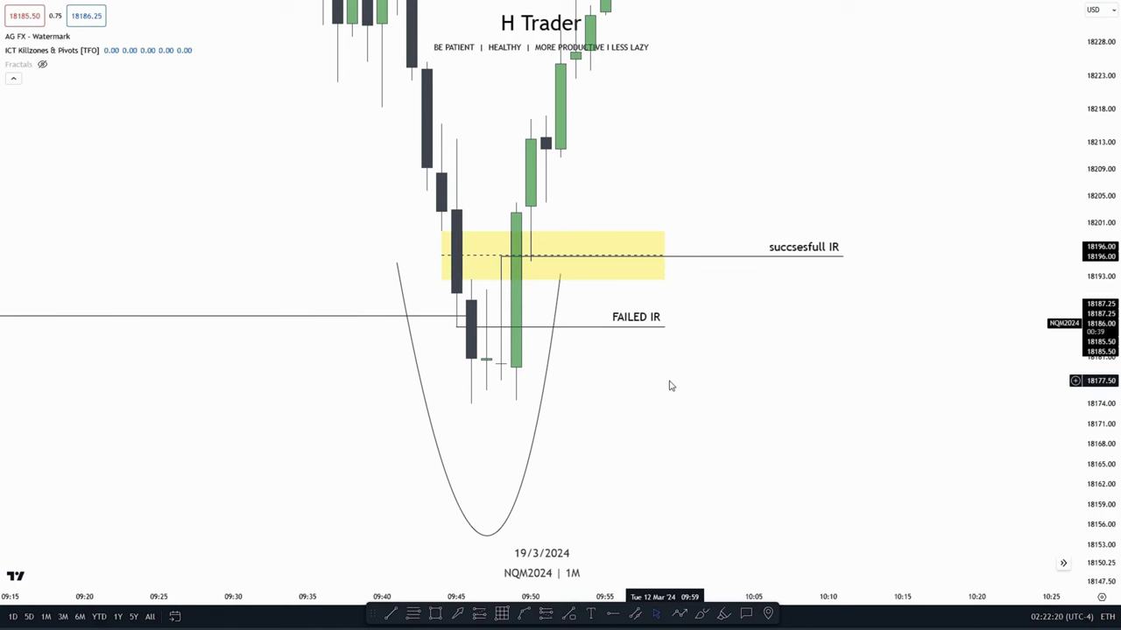
{"action": "left_click_drag", "start_coordinate": [635, 405], "coordinate": [687, 460]}
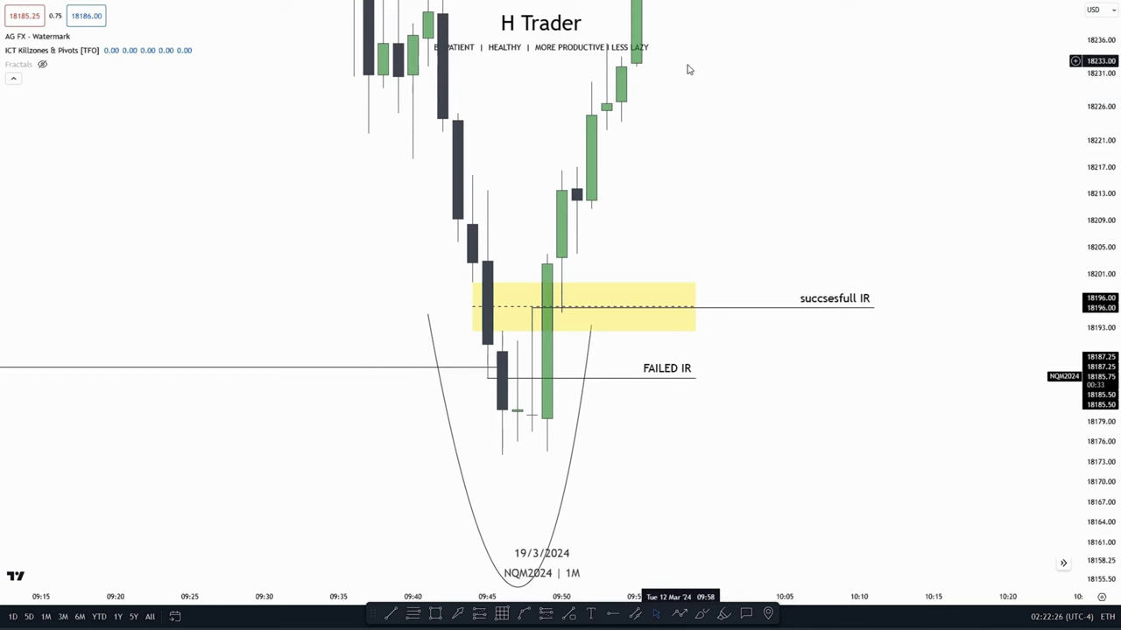
{"action": "left_click_drag", "start_coordinate": [767, 450], "coordinate": [797, 451]}
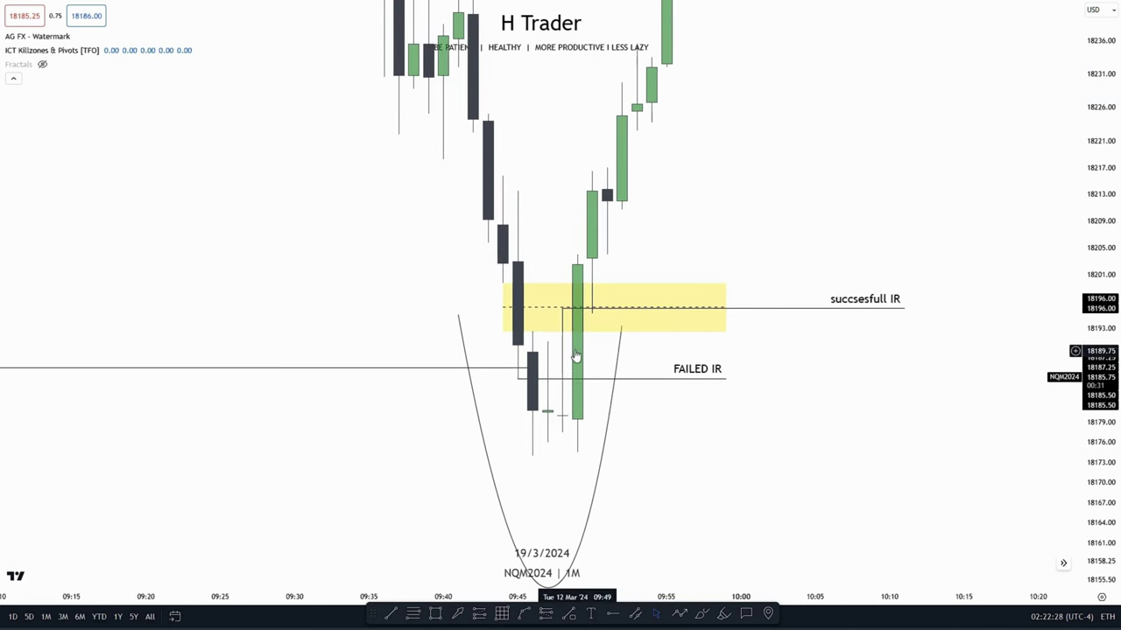
{"action": "left_click_drag", "start_coordinate": [677, 465], "coordinate": [683, 382]}
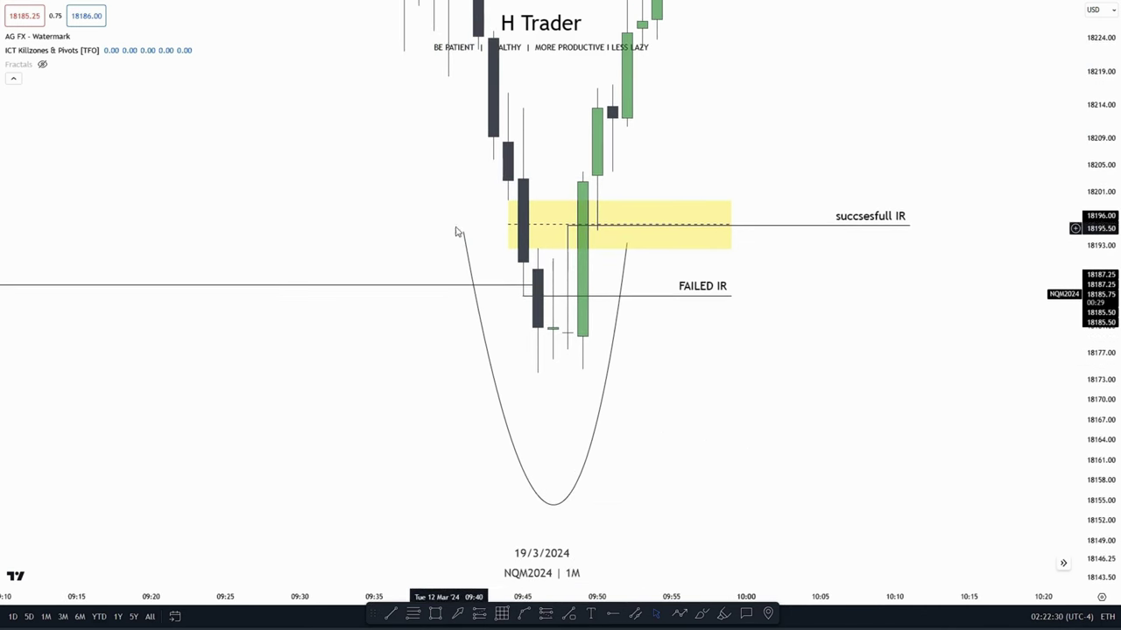
Step: Examine how the curved low and the 09:49 and 09:50 candles relate to the yellow gap zone and the successful IR level
{"action": "left_click_drag", "start_coordinate": [916, 349], "coordinate": [913, 423]}
{"action": "left_click_drag", "start_coordinate": [704, 210], "coordinate": [717, 270]}
{"action": "left_click_drag", "start_coordinate": [850, 435], "coordinate": [859, 364]}
{"action": "left_click_drag", "start_coordinate": [744, 435], "coordinate": [735, 484]}
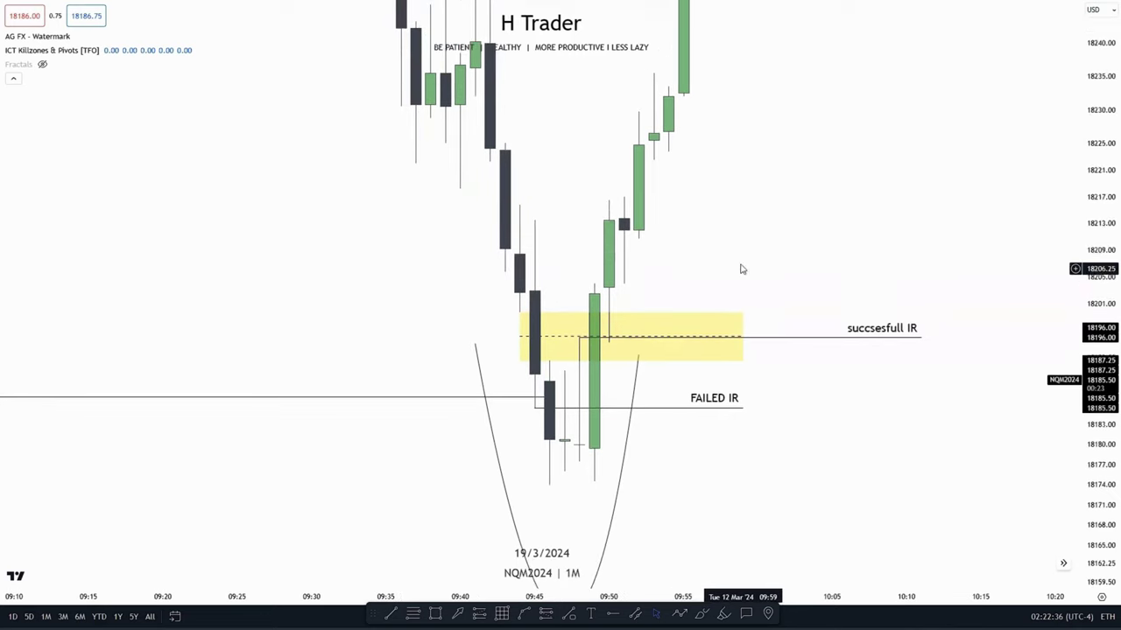
{"action": "left_click_drag", "start_coordinate": [723, 242], "coordinate": [737, 206]}
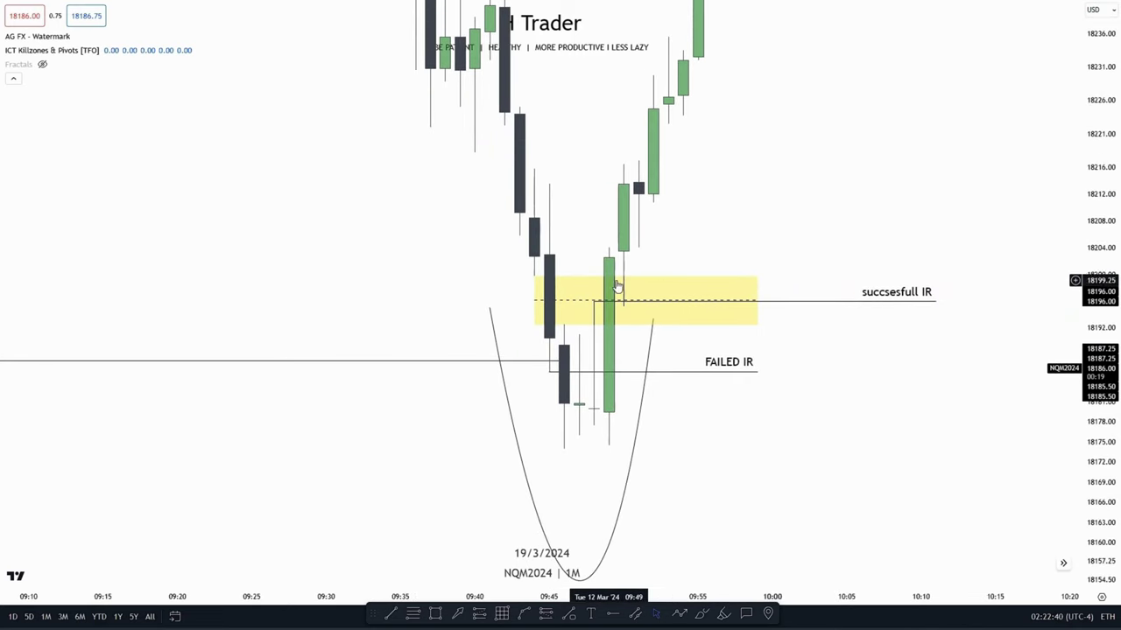
{"action": "scroll", "coordinate": [695, 242], "scroll_direction": "up", "scroll_amount": 3}
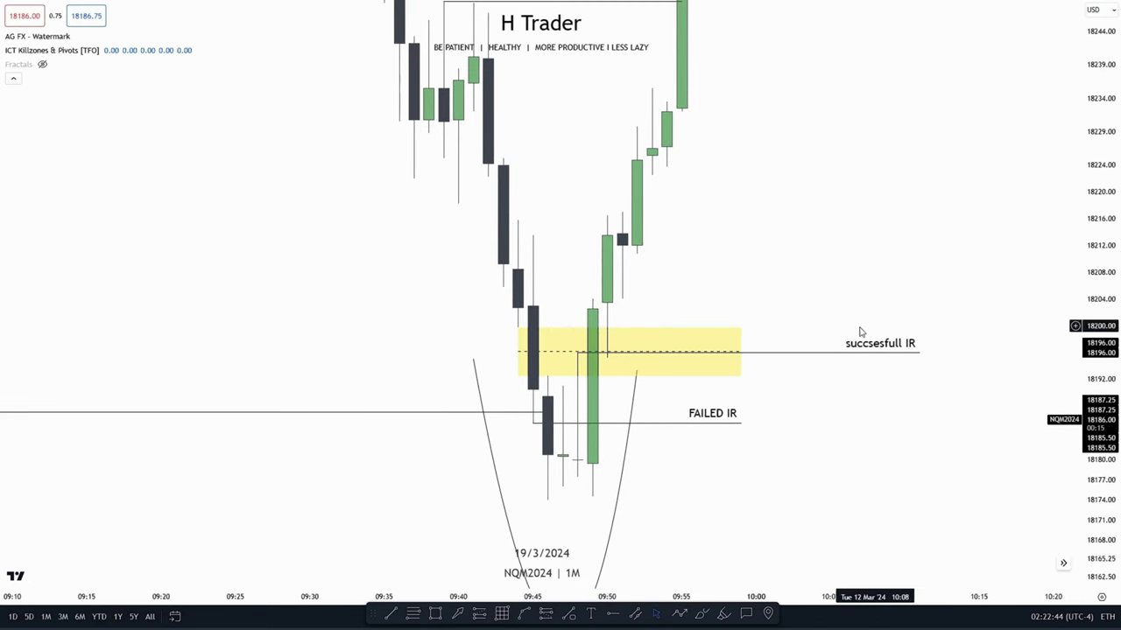
{"action": "left_click_drag", "start_coordinate": [752, 279], "coordinate": [810, 268]}
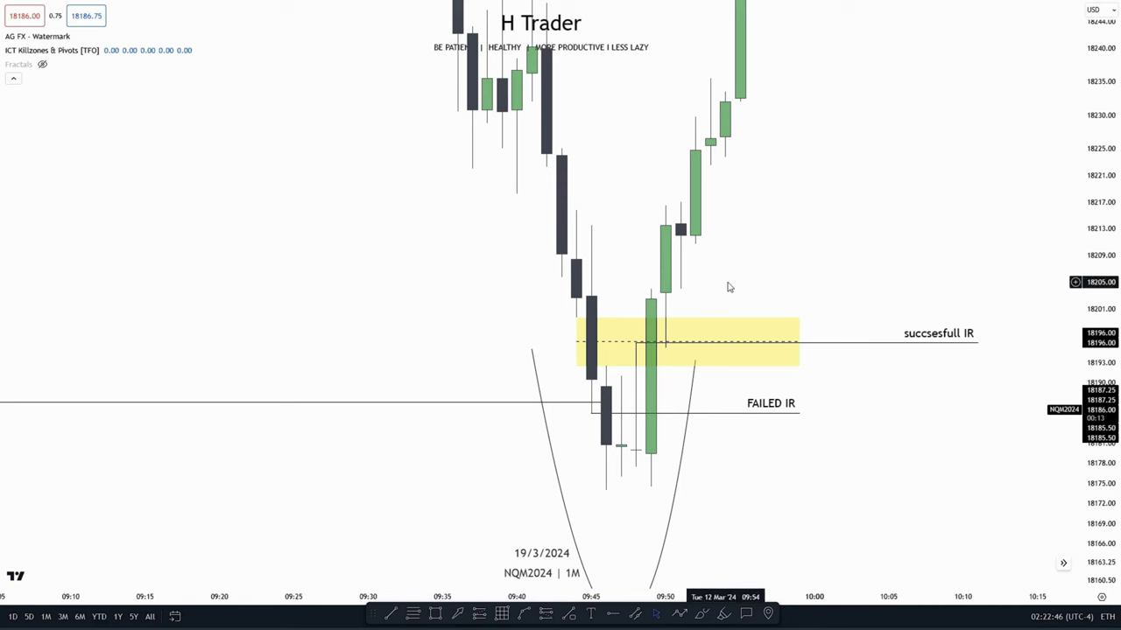
{"action": "scroll", "coordinate": [730, 238], "scroll_direction": "right", "scroll_amount": 3}
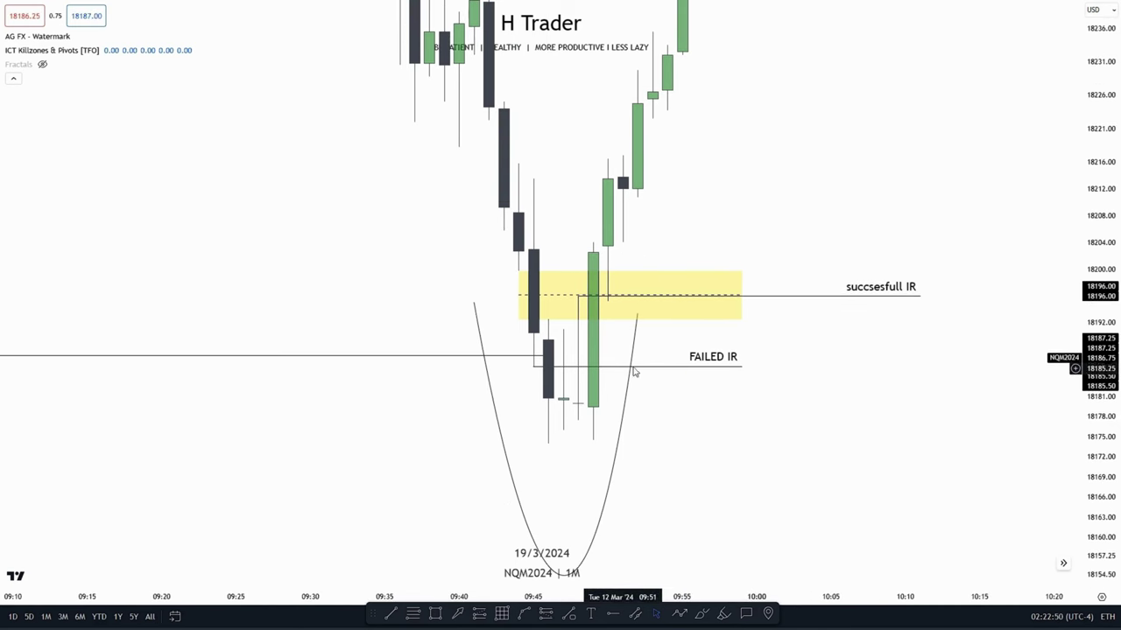
{"action": "scroll", "coordinate": [666, 235], "scroll_direction": "right", "scroll_amount": 1}
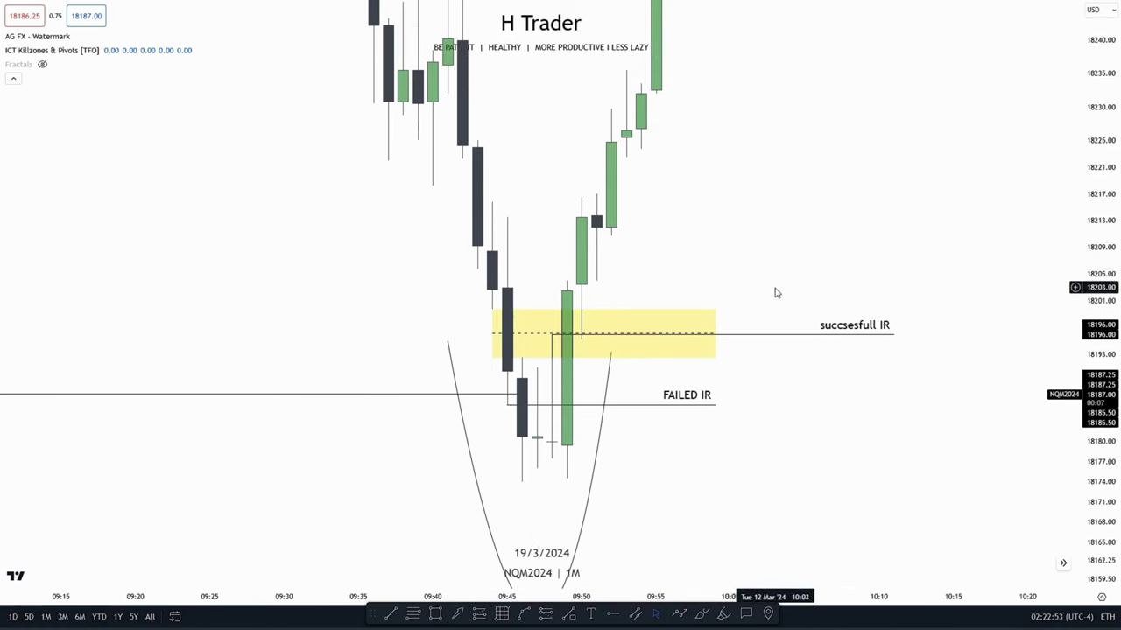
Step: Compare the pullbacks of the 09:50 to 09:52 candles above the yellow gap zone with the rally to the MSS / IRL line
{"action": "scroll", "coordinate": [806, 278], "scroll_direction": "left", "scroll_amount": 2}
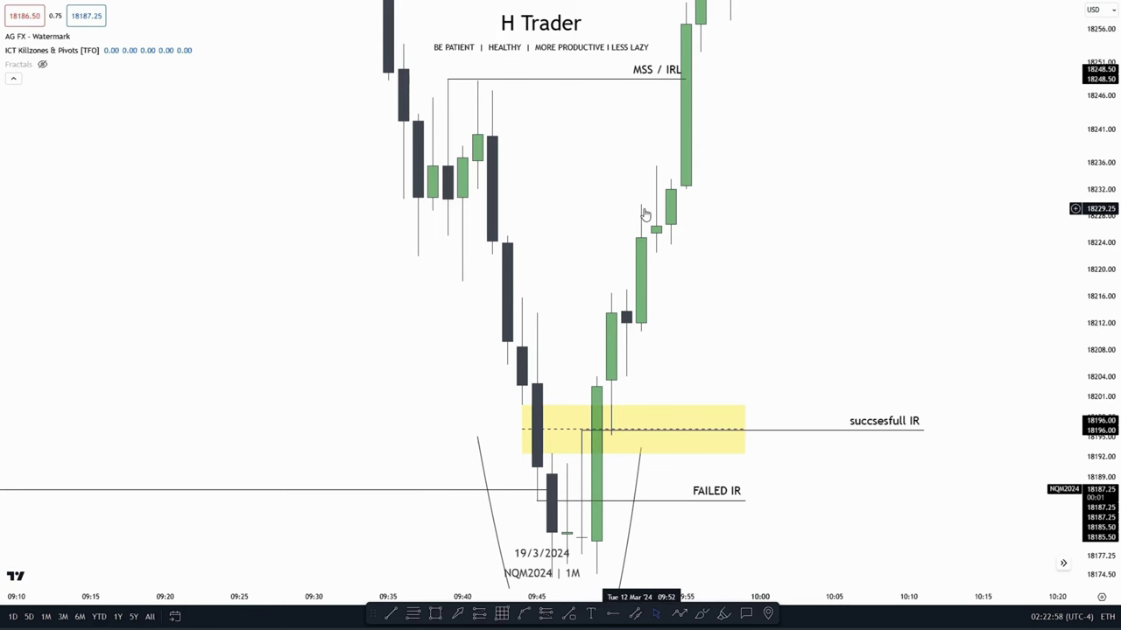
{"action": "left_click_drag", "start_coordinate": [782, 287], "coordinate": [796, 242]}
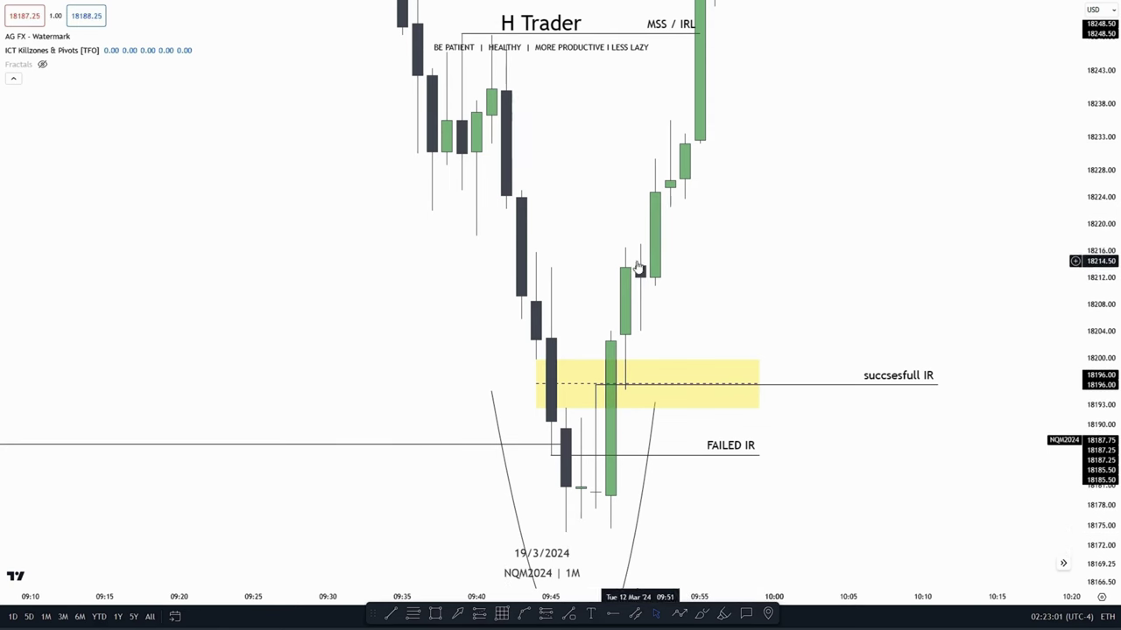
{"action": "left_click_drag", "start_coordinate": [716, 271], "coordinate": [708, 335]}
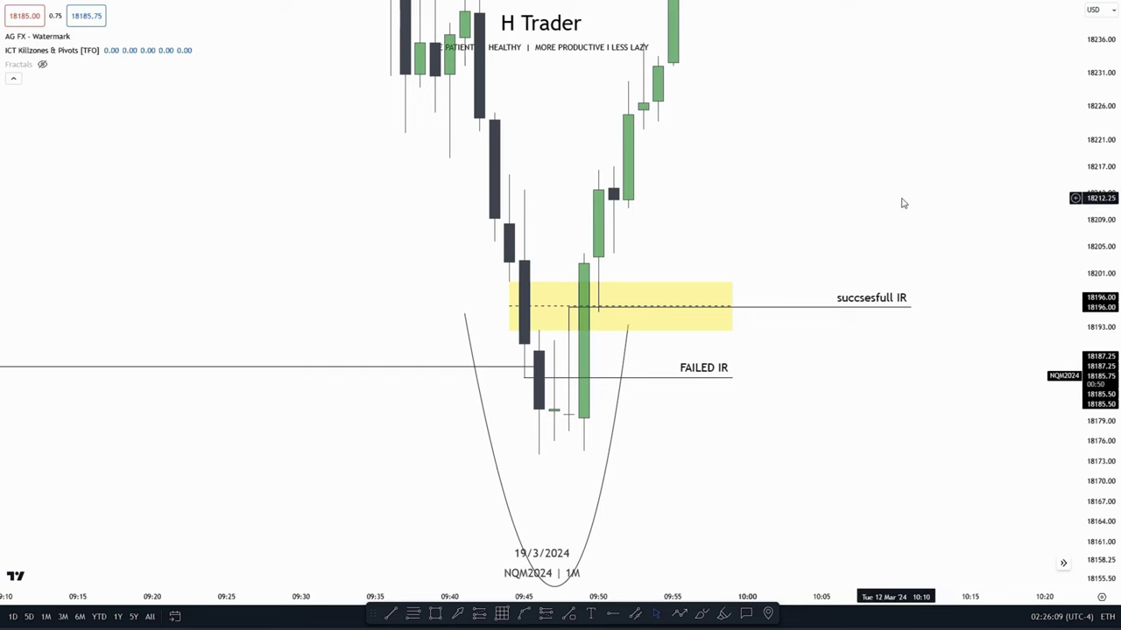
{"action": "left_click_drag", "start_coordinate": [767, 268], "coordinate": [762, 328]}
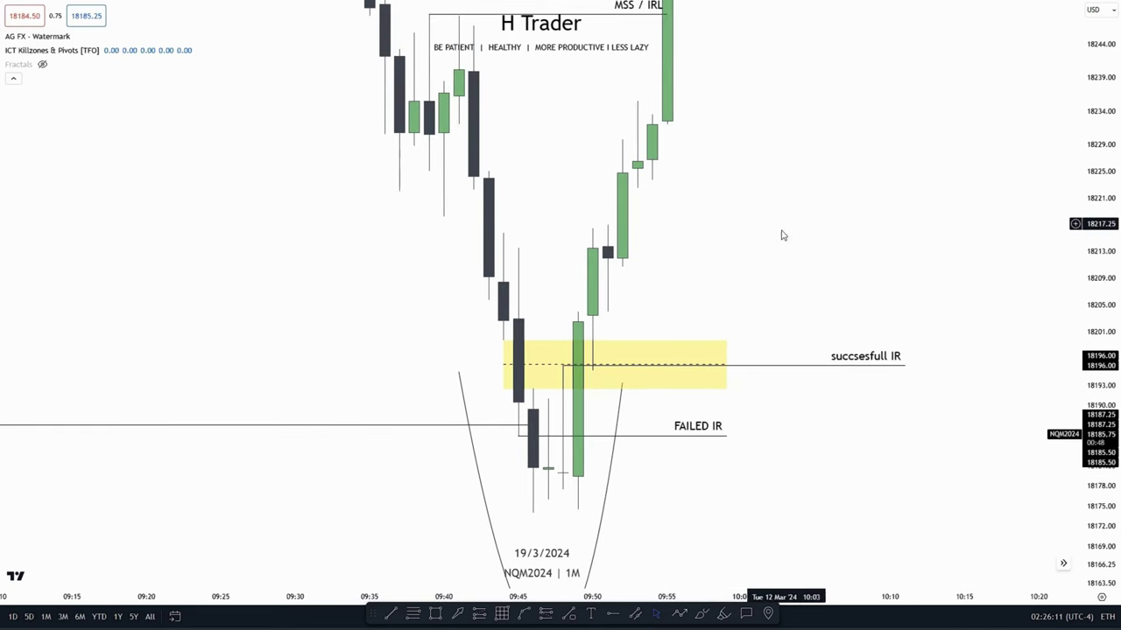
{"action": "left_click_drag", "start_coordinate": [837, 425], "coordinate": [815, 387]}
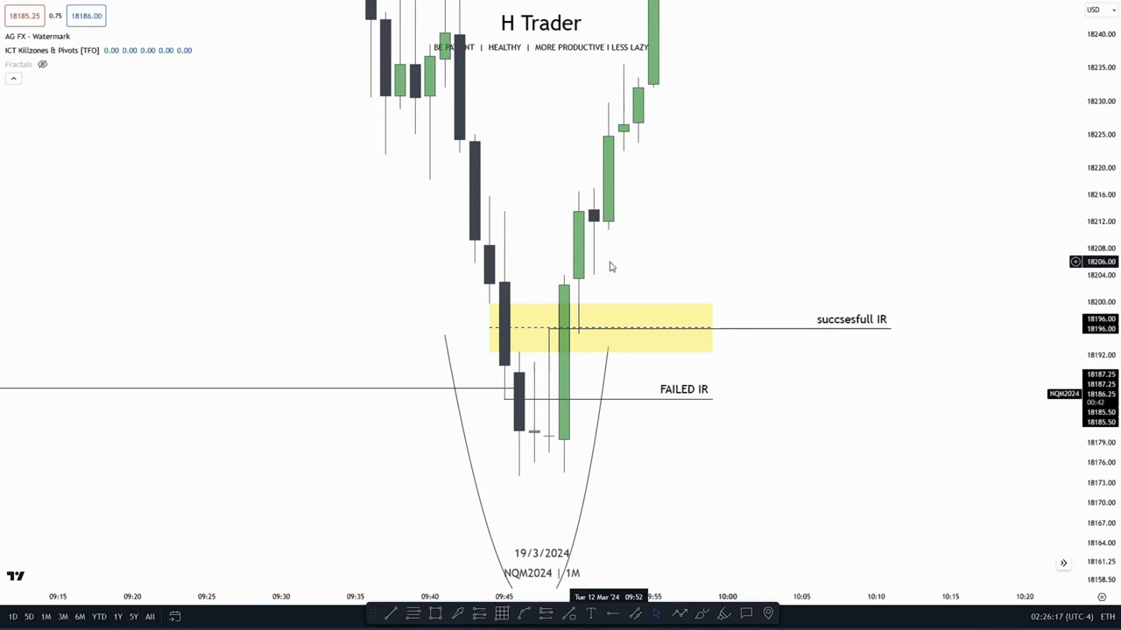
{"action": "left_click_drag", "start_coordinate": [647, 262], "coordinate": [610, 215]}
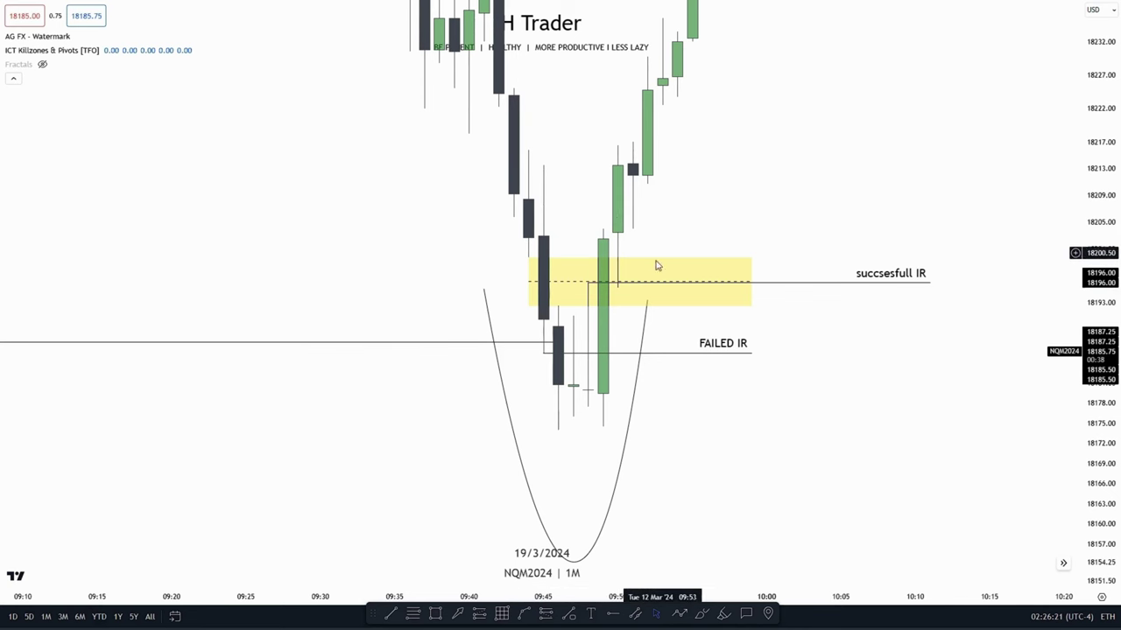
{"action": "left_click_drag", "start_coordinate": [730, 220], "coordinate": [708, 316]}
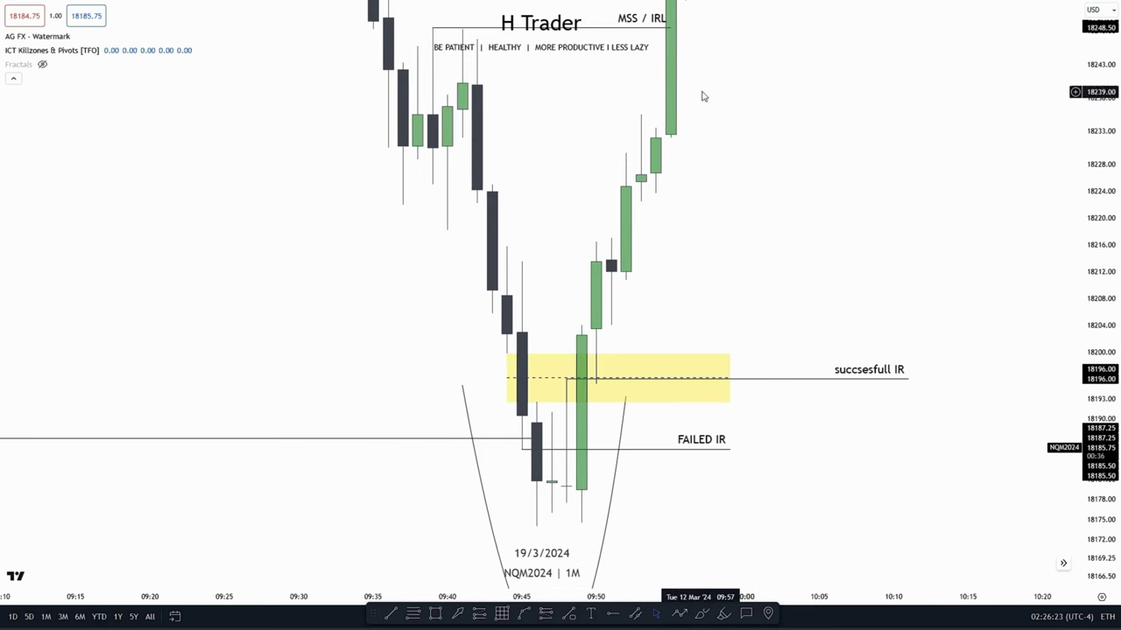
{"action": "left_click_drag", "start_coordinate": [748, 282], "coordinate": [657, 217]}
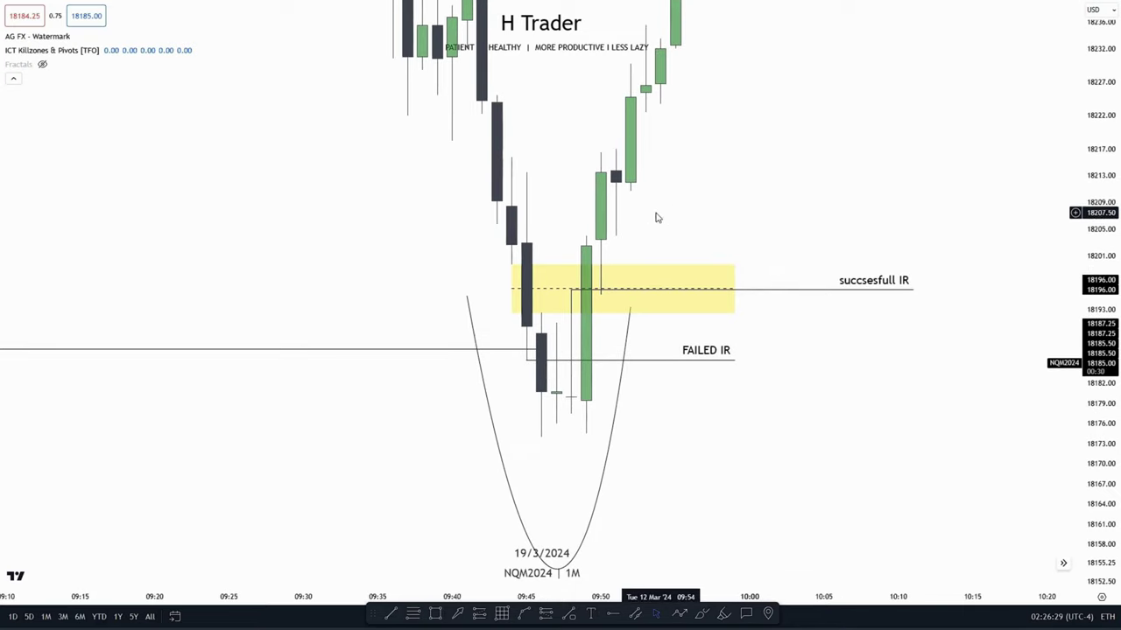